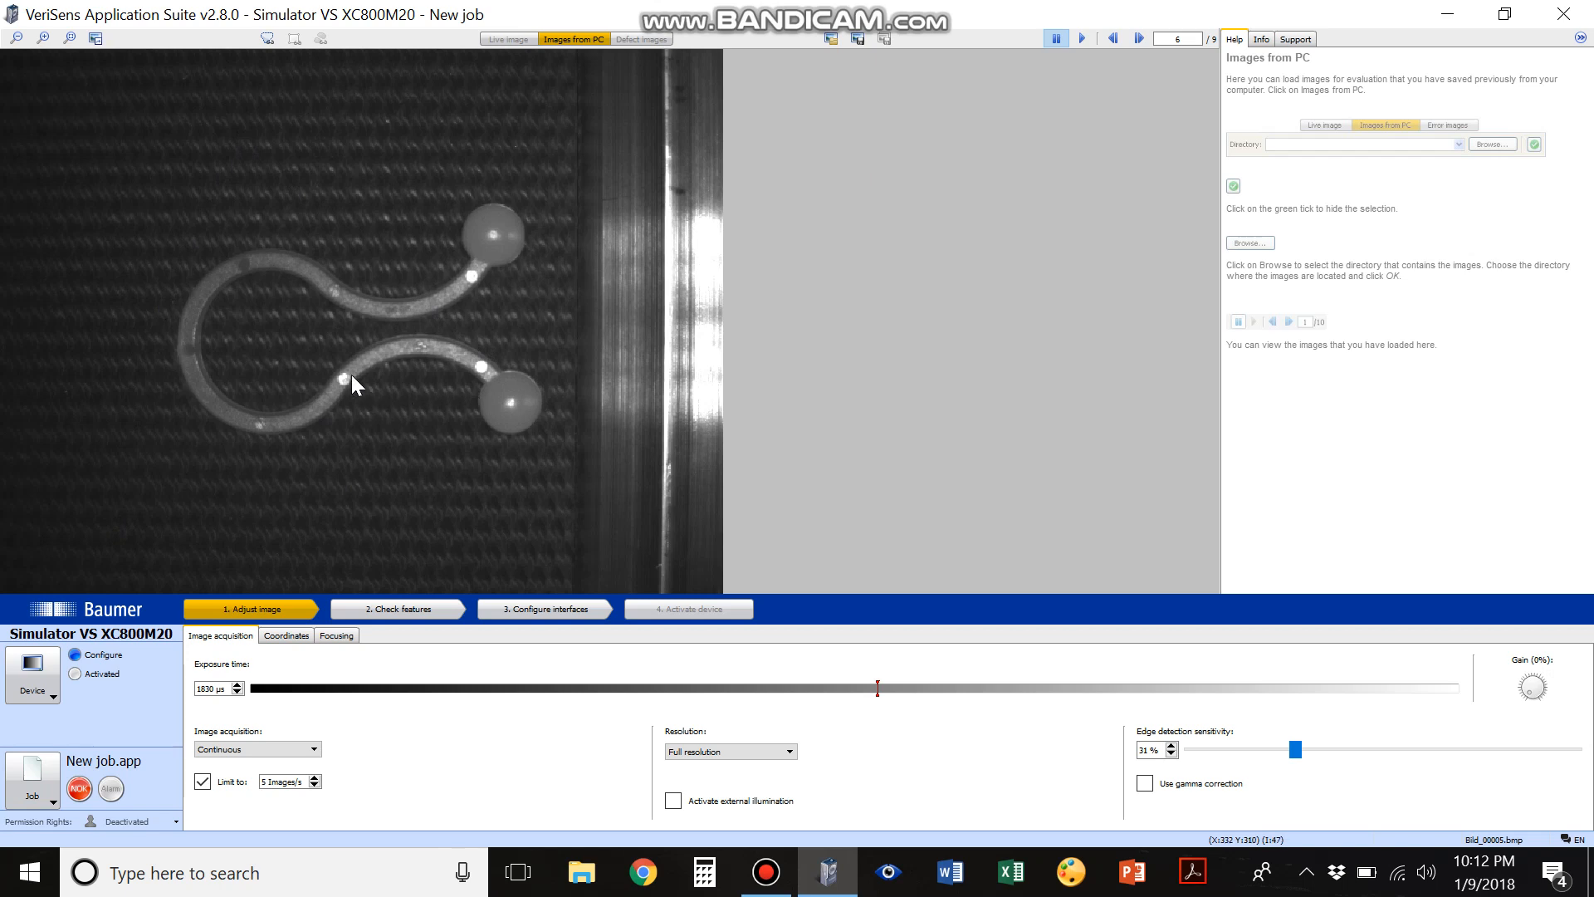
# Set the edge detection sensitivity to 20 % using the edge overlay, and hide the overlay in the feature-checking stage
pyautogui.click(267, 39)
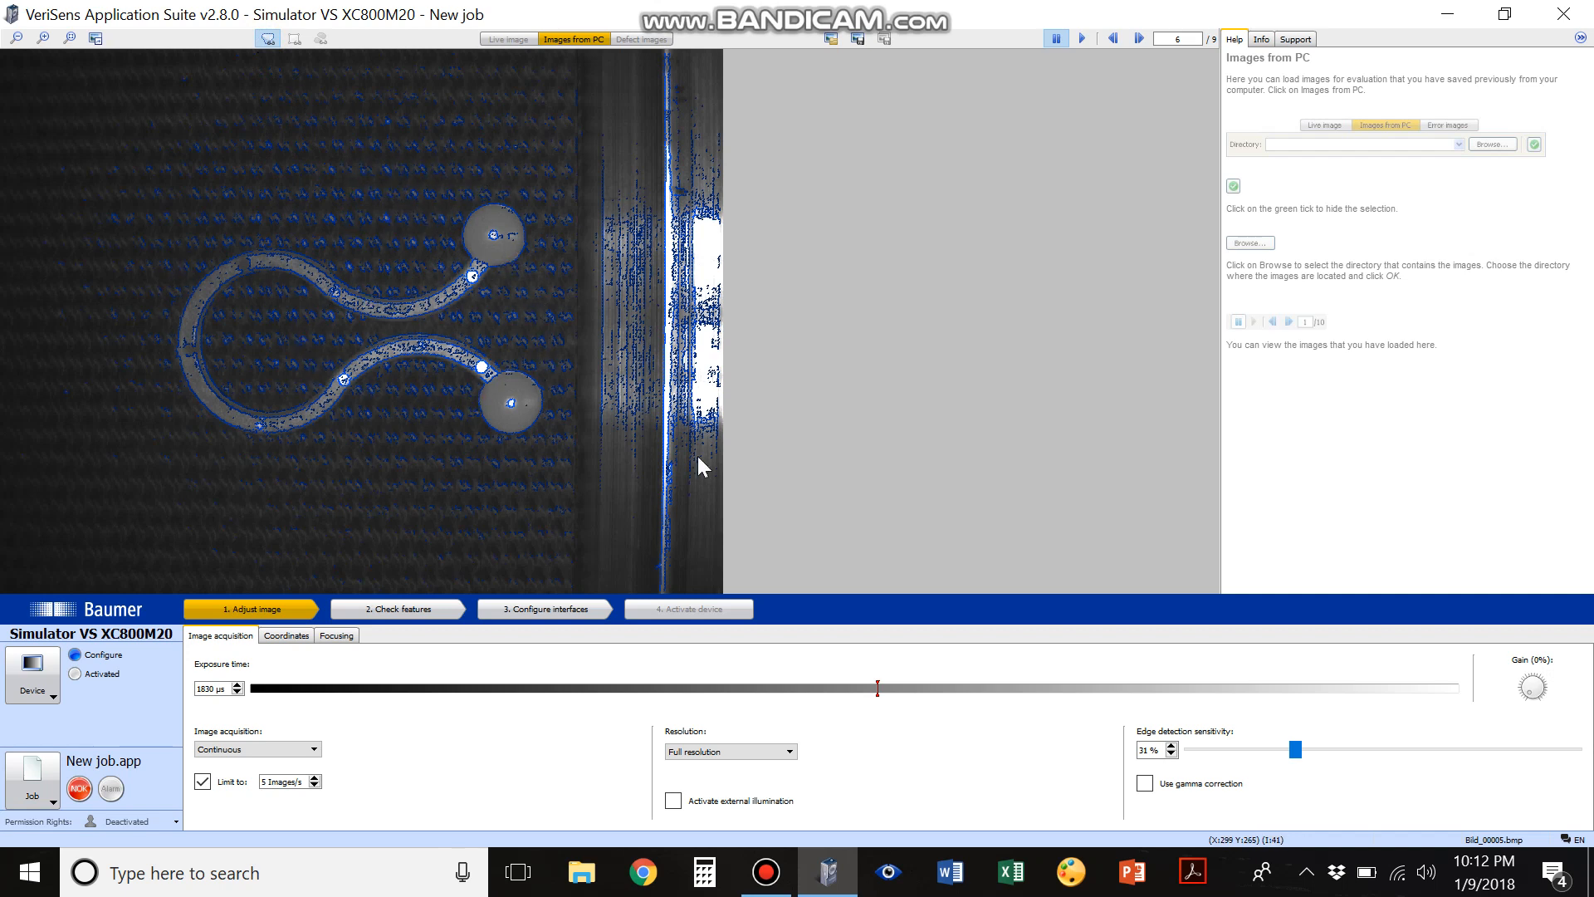
pyautogui.moveTo(1292, 750); pyautogui.dragTo(1256, 757)
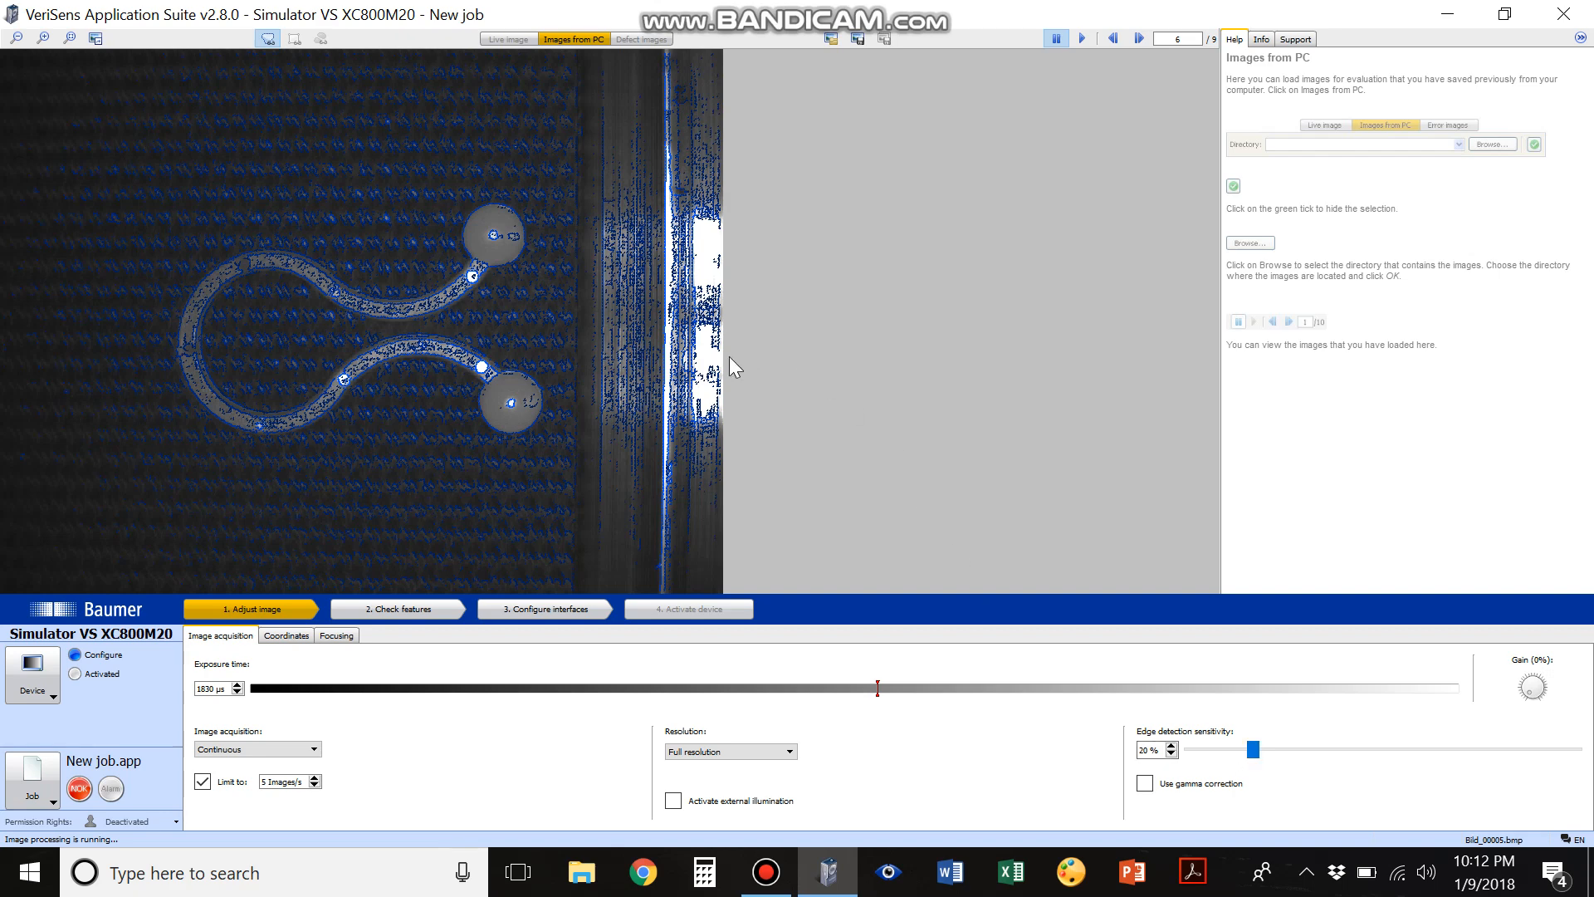
pyautogui.click(424, 609)
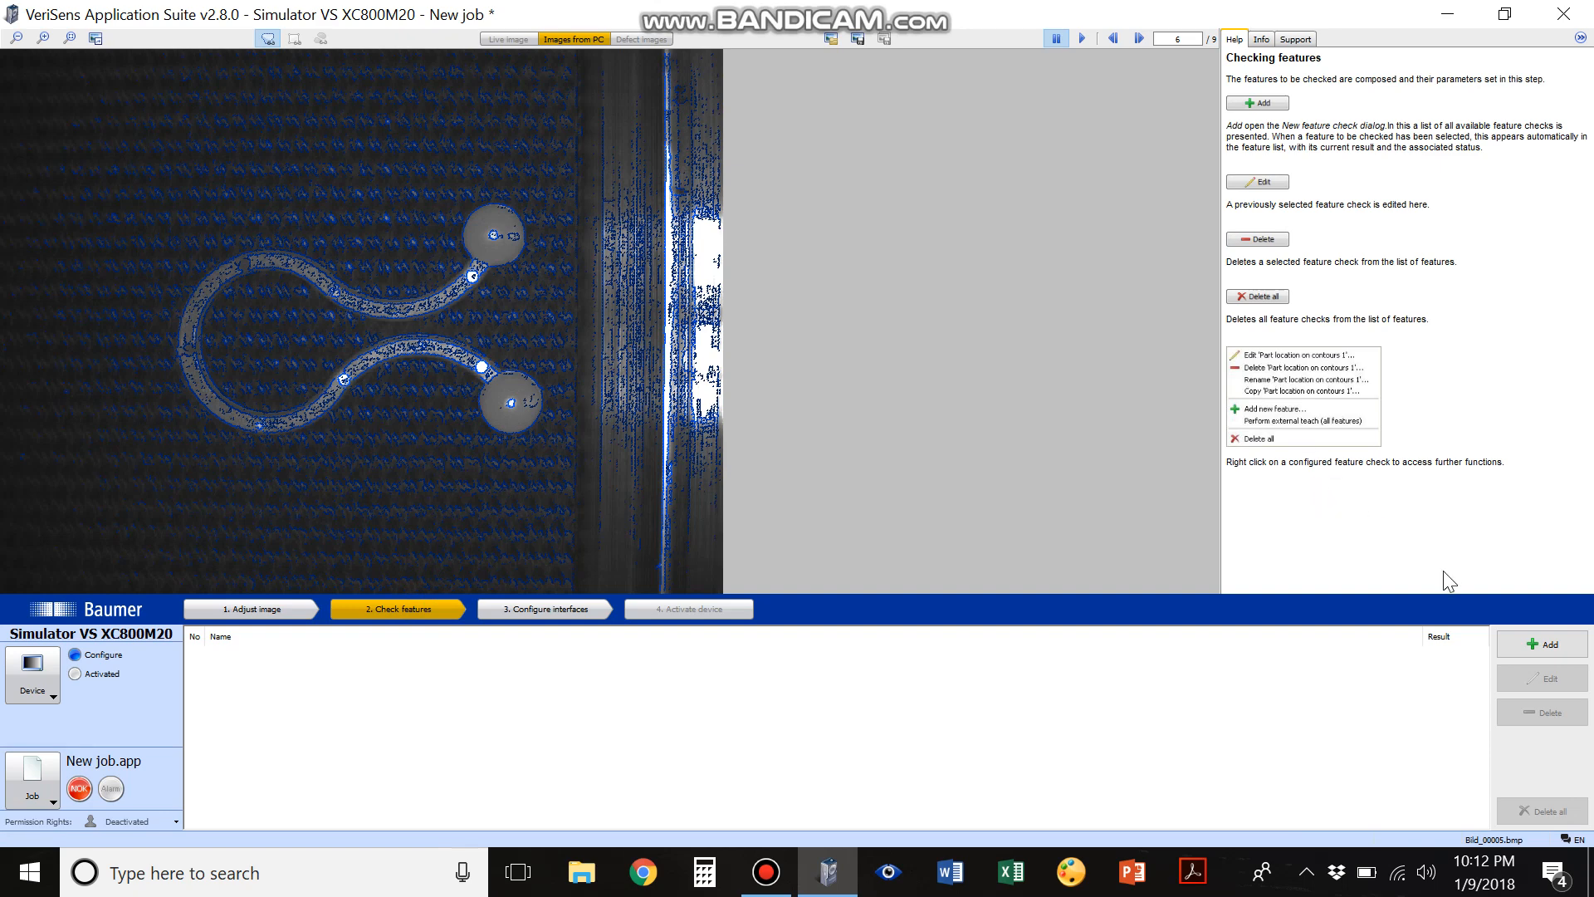
pyautogui.click(269, 38)
# Add a Part location on contours check and teach it with a rectangular area enclosing the whole curved part and both balls
pyautogui.click(1559, 637)
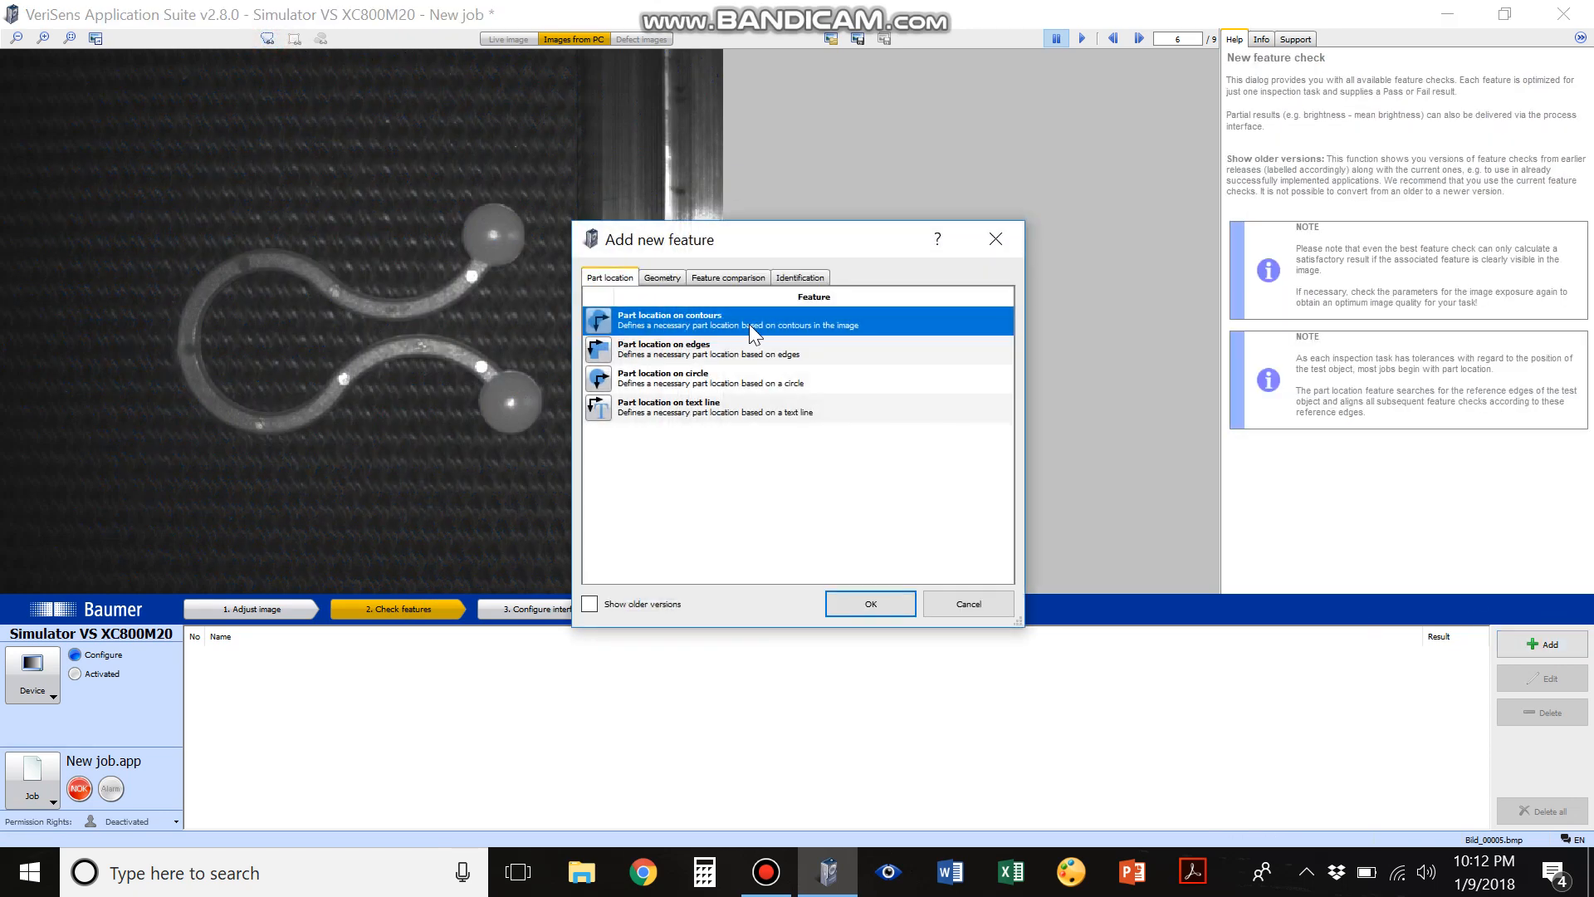
pyautogui.doubleClick(712, 323)
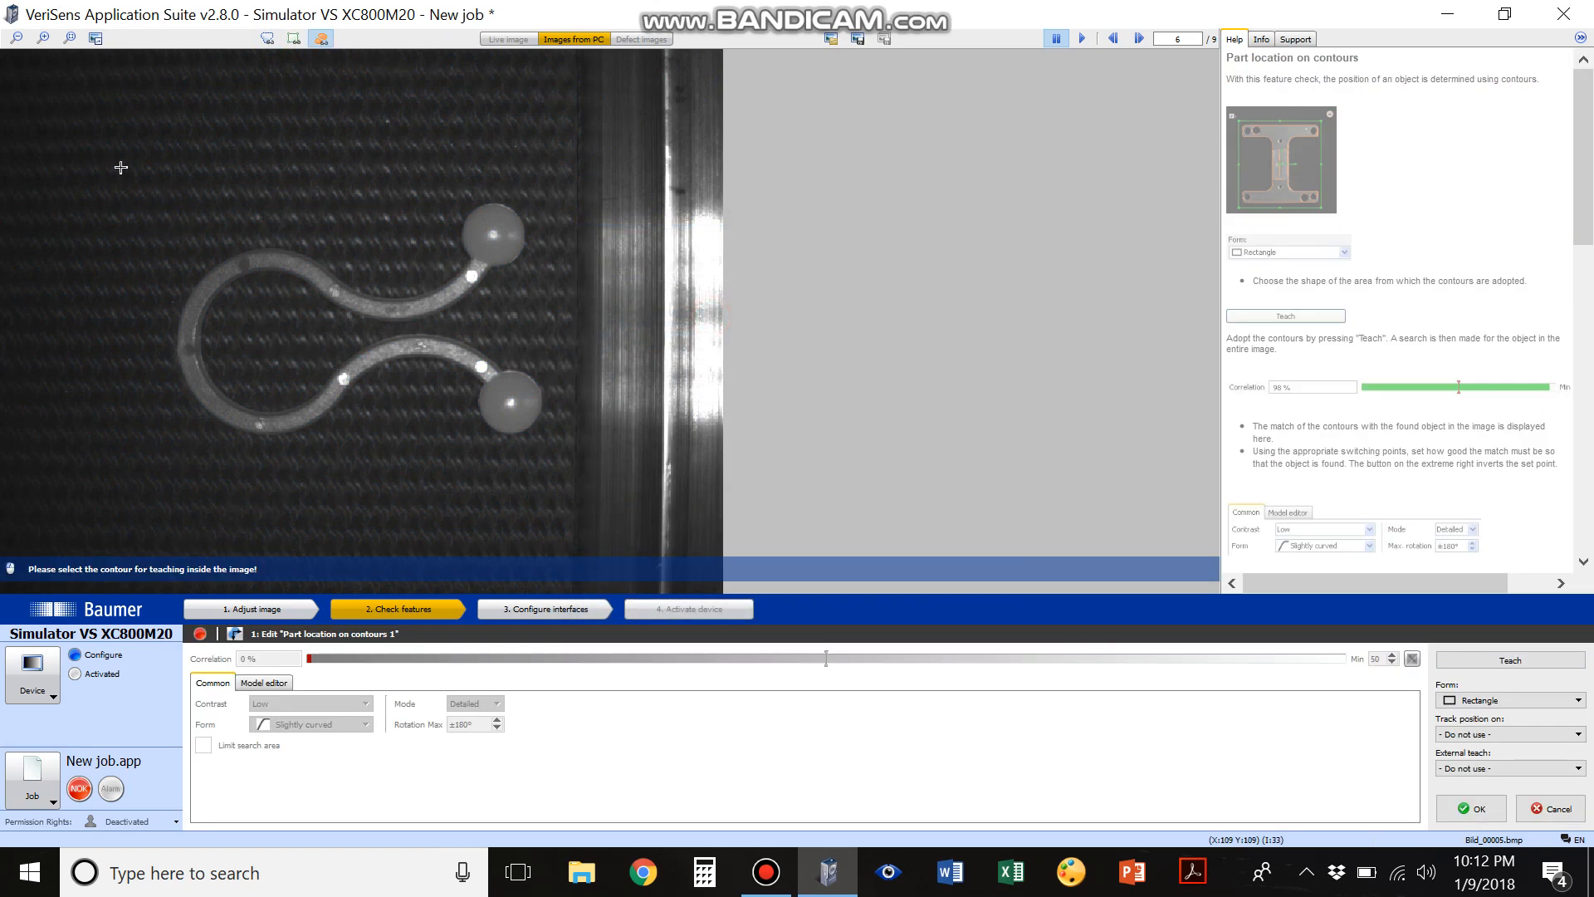
pyautogui.moveTo(121, 167); pyautogui.dragTo(577, 474)
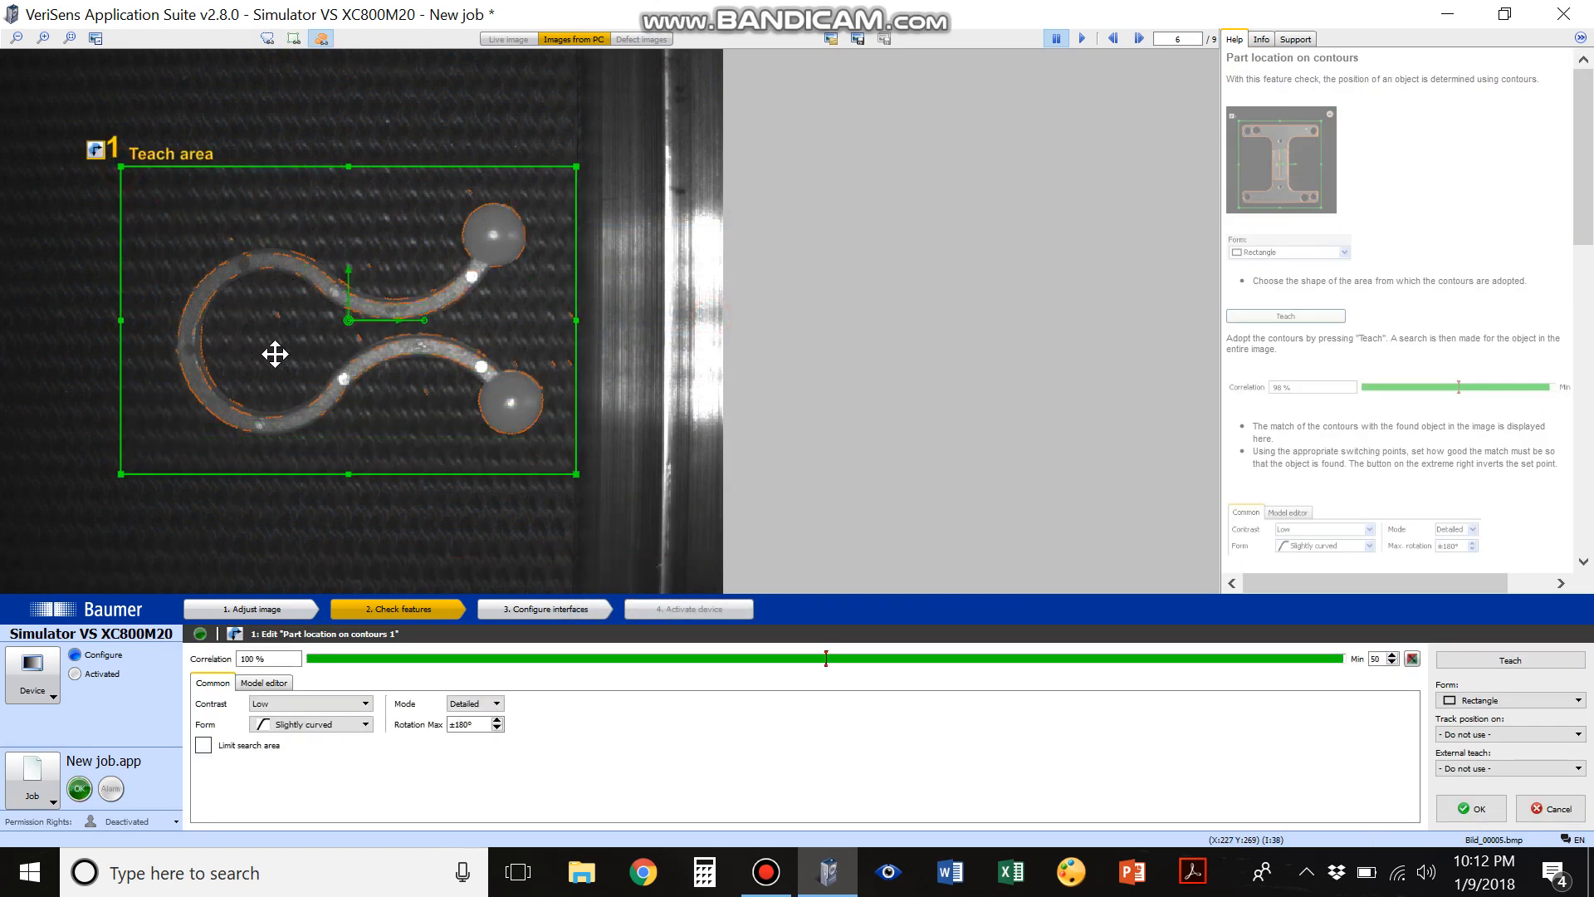
# Set the part location's contour form to Arbitrary (slower) and its mode to Exact
pyautogui.click(270, 684)
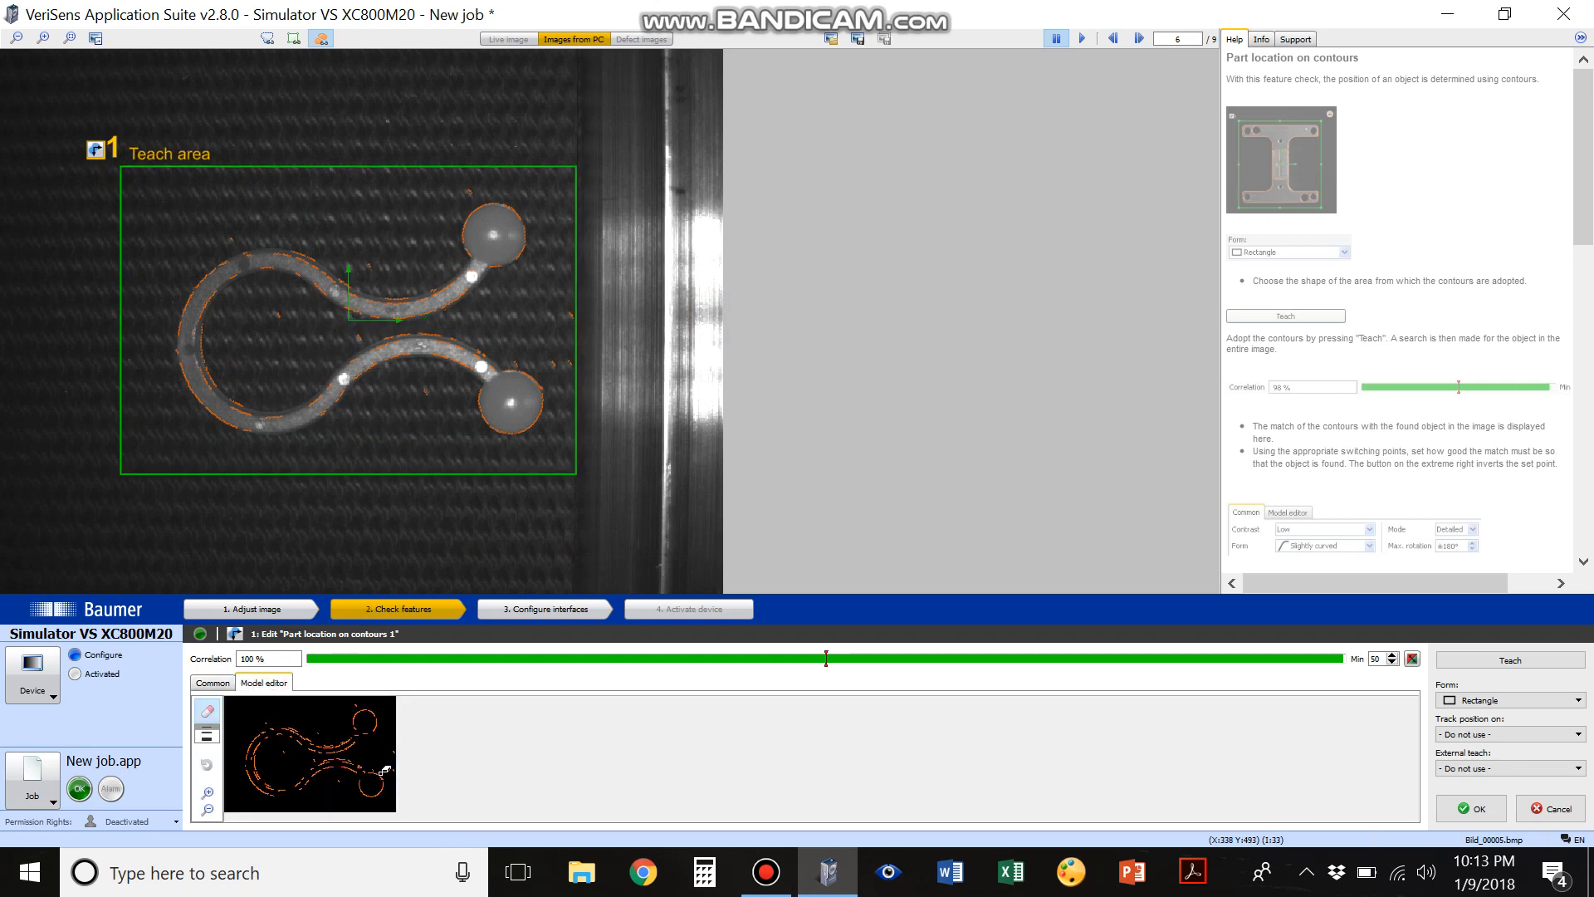
pyautogui.click(212, 682)
pyautogui.click(274, 724)
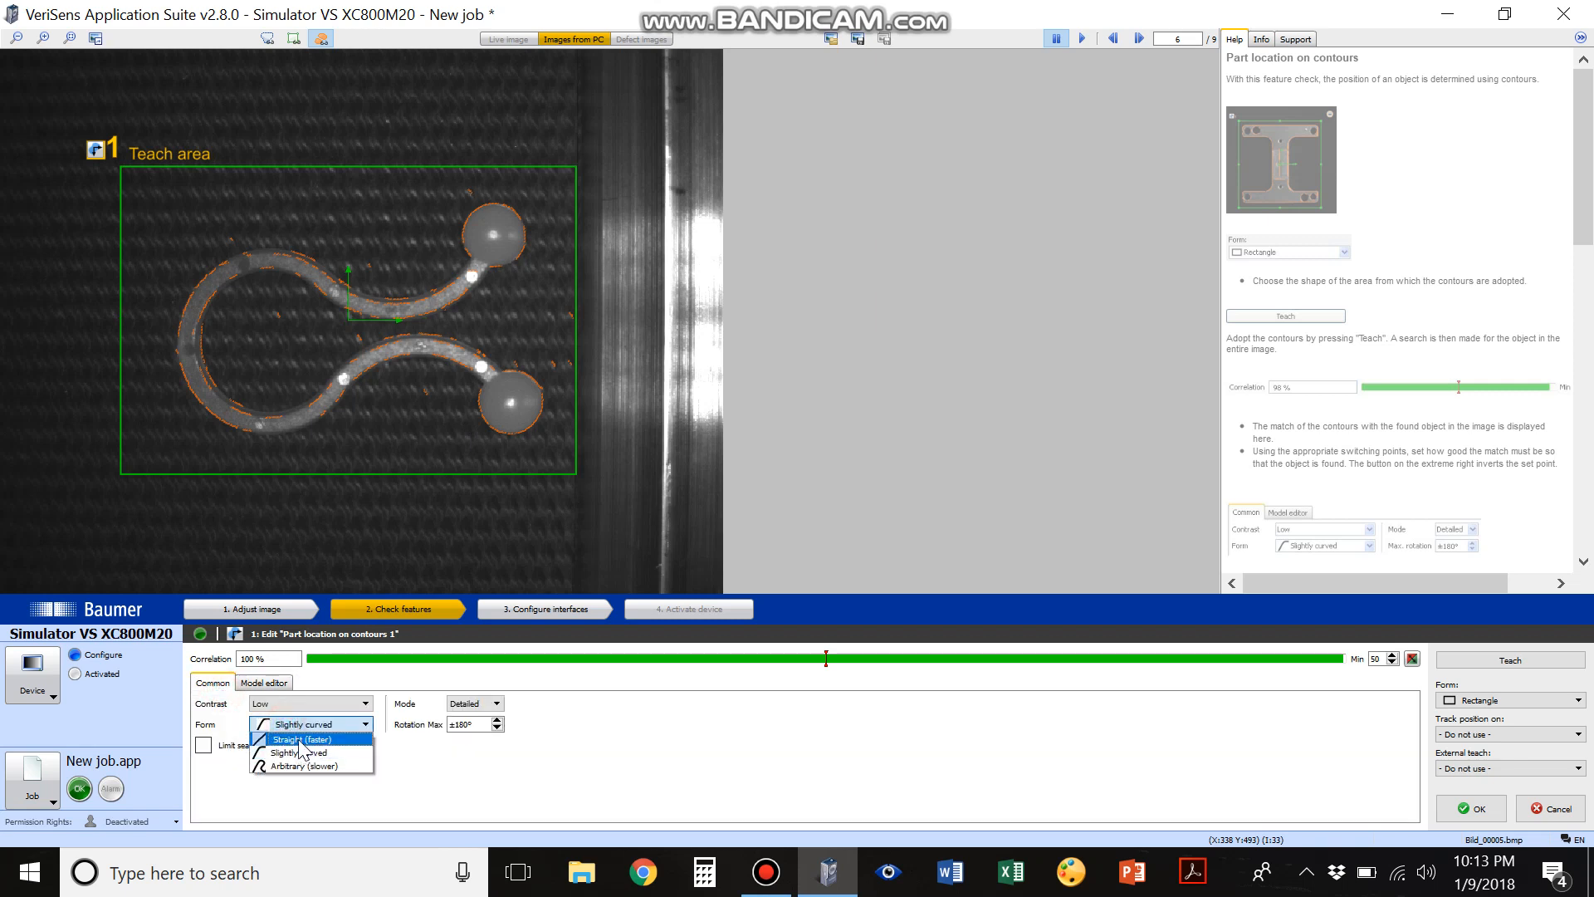
pyautogui.click(300, 763)
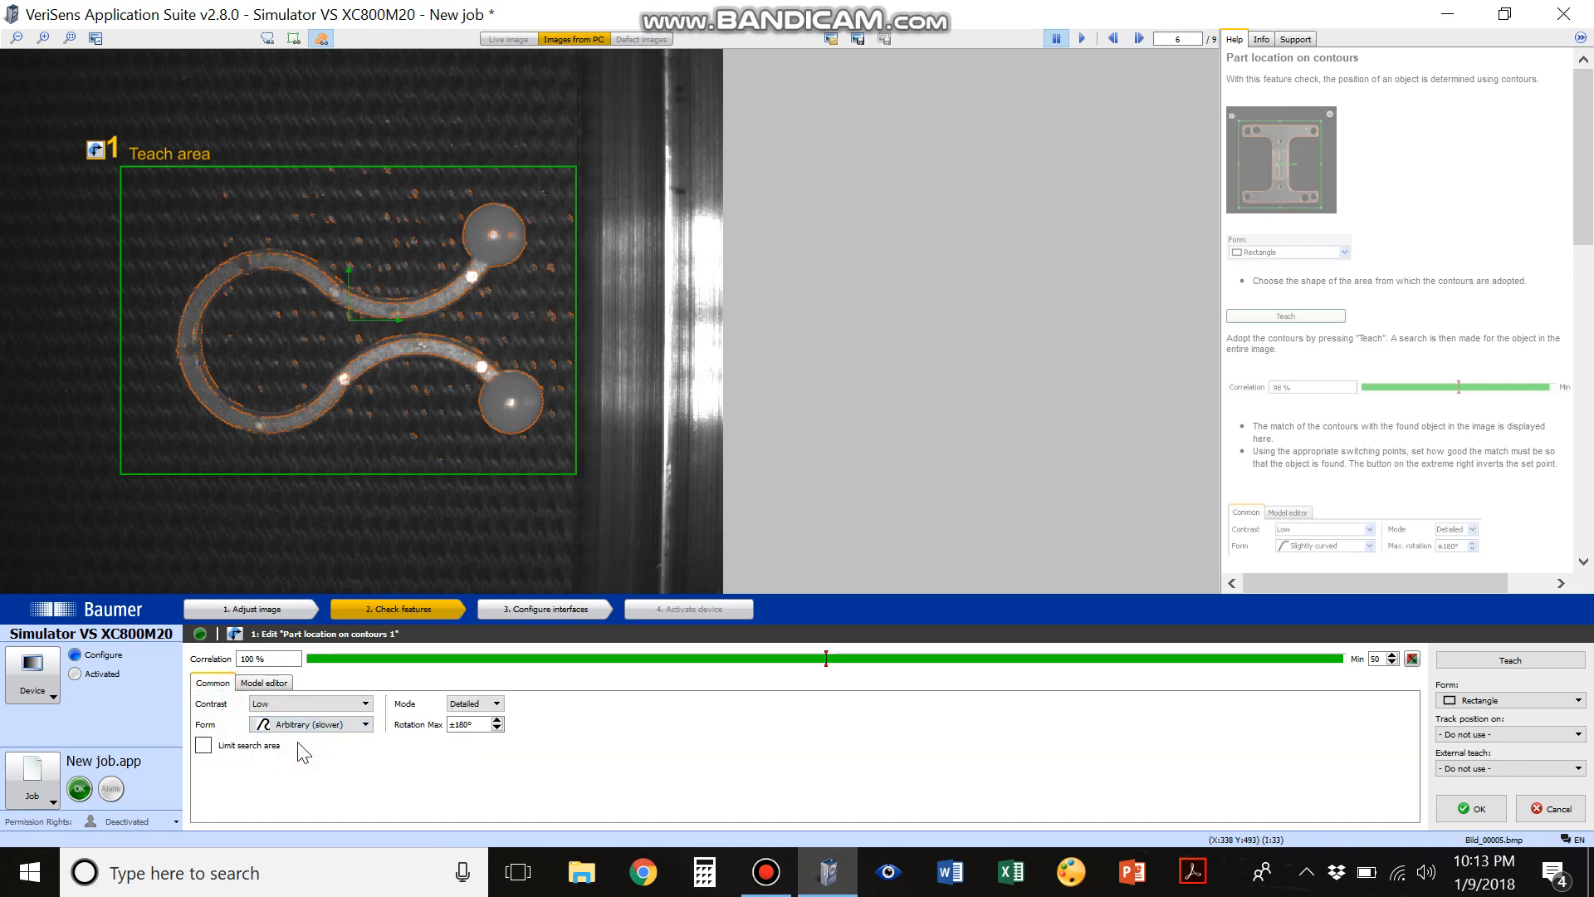
pyautogui.click(475, 704)
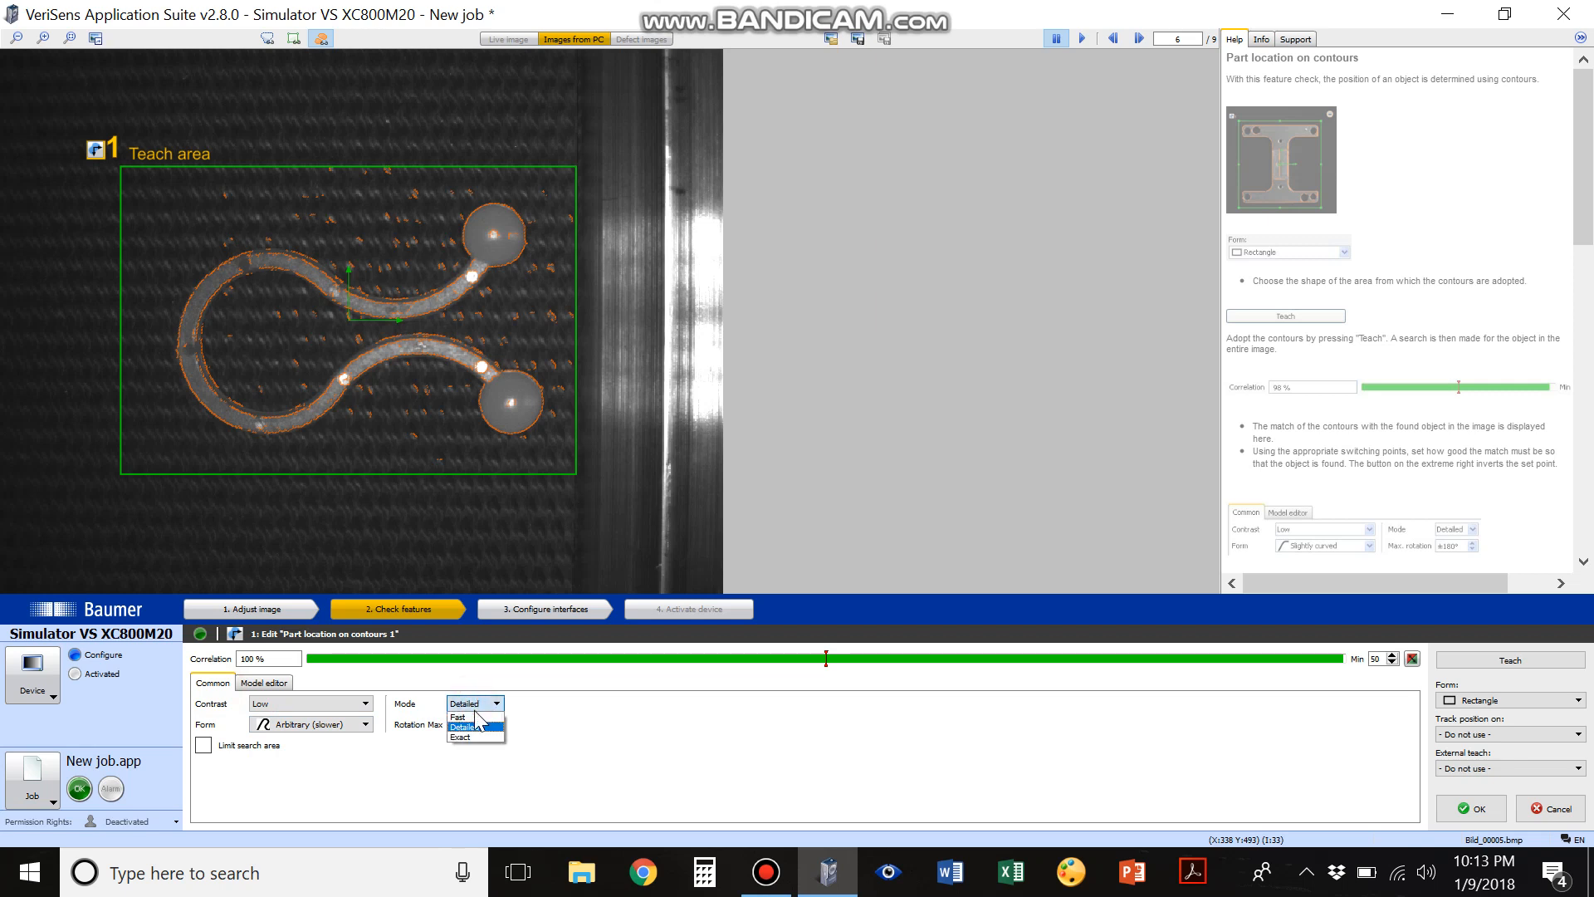
pyautogui.click(470, 717)
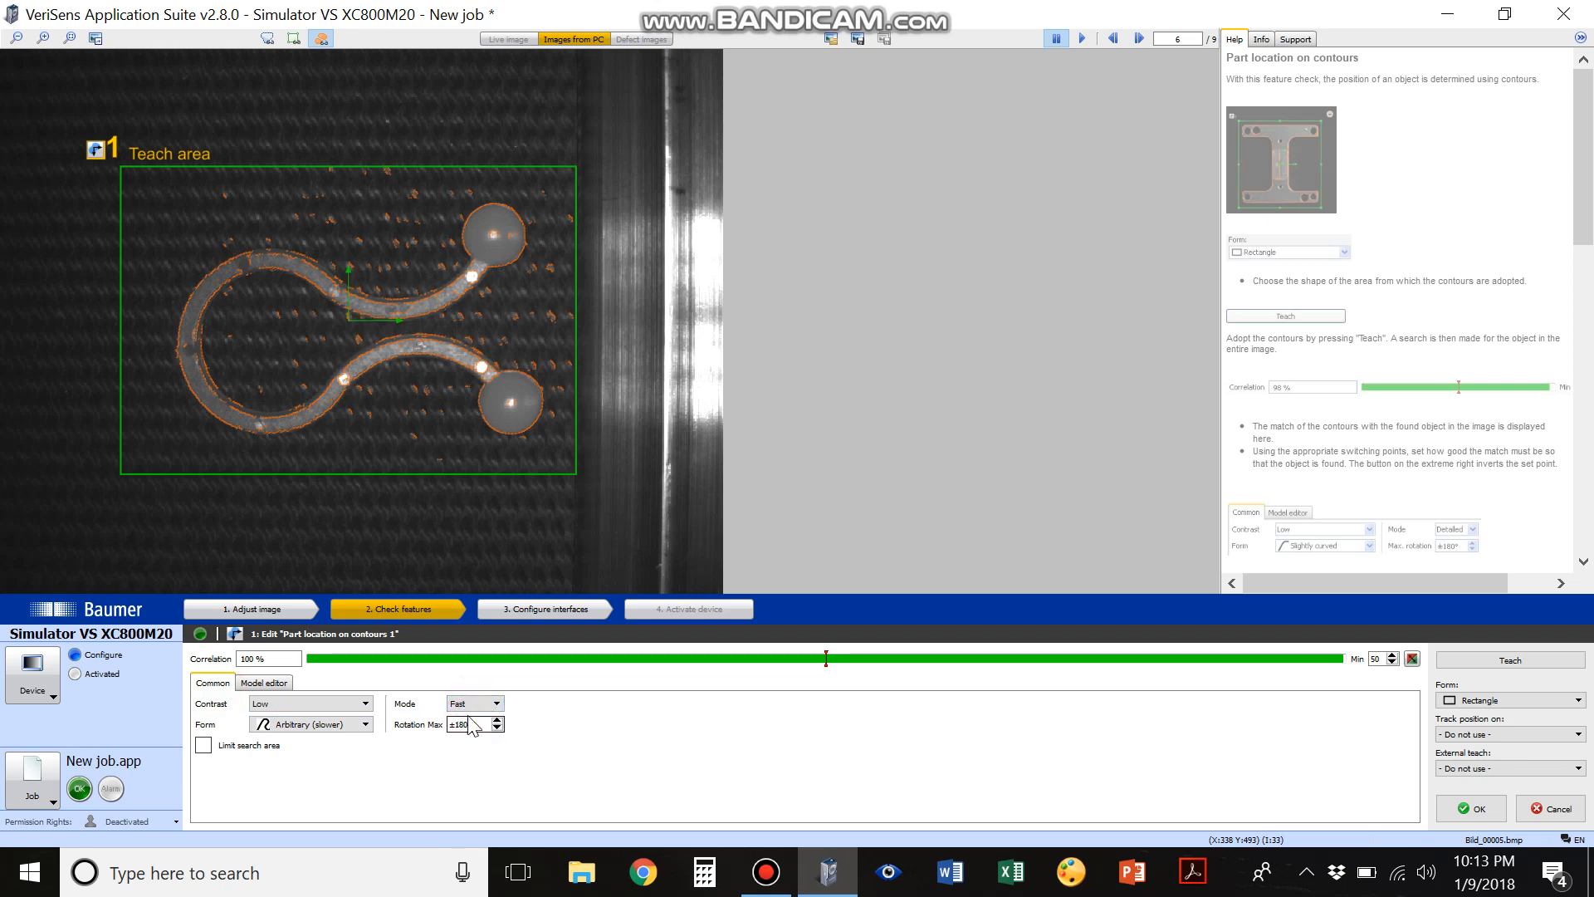
pyautogui.click(472, 703)
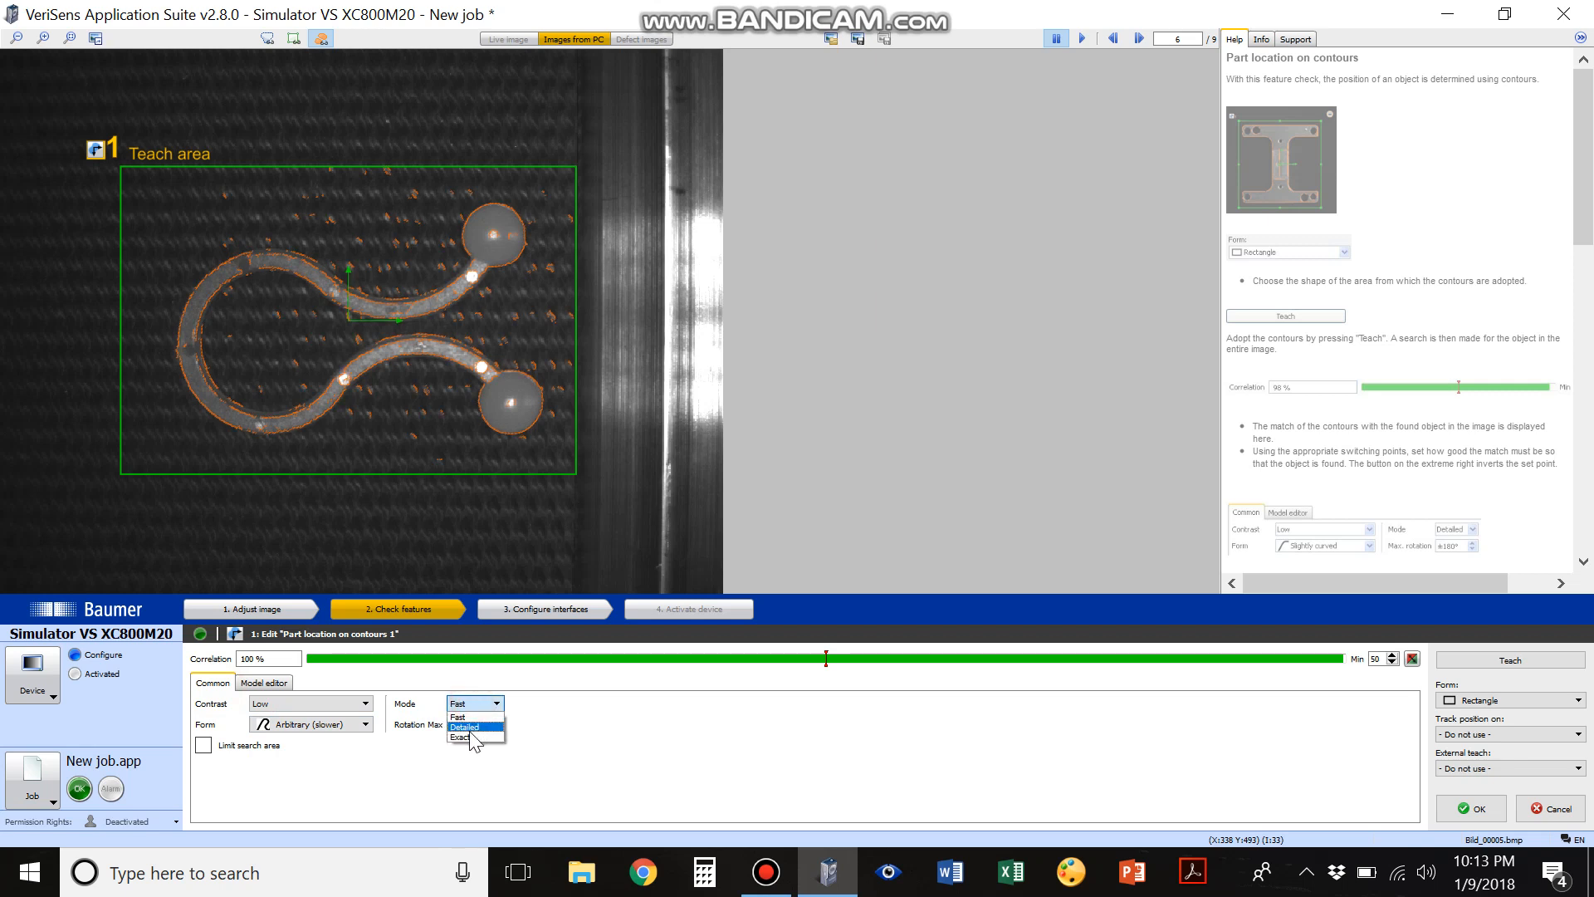
pyautogui.click(465, 737)
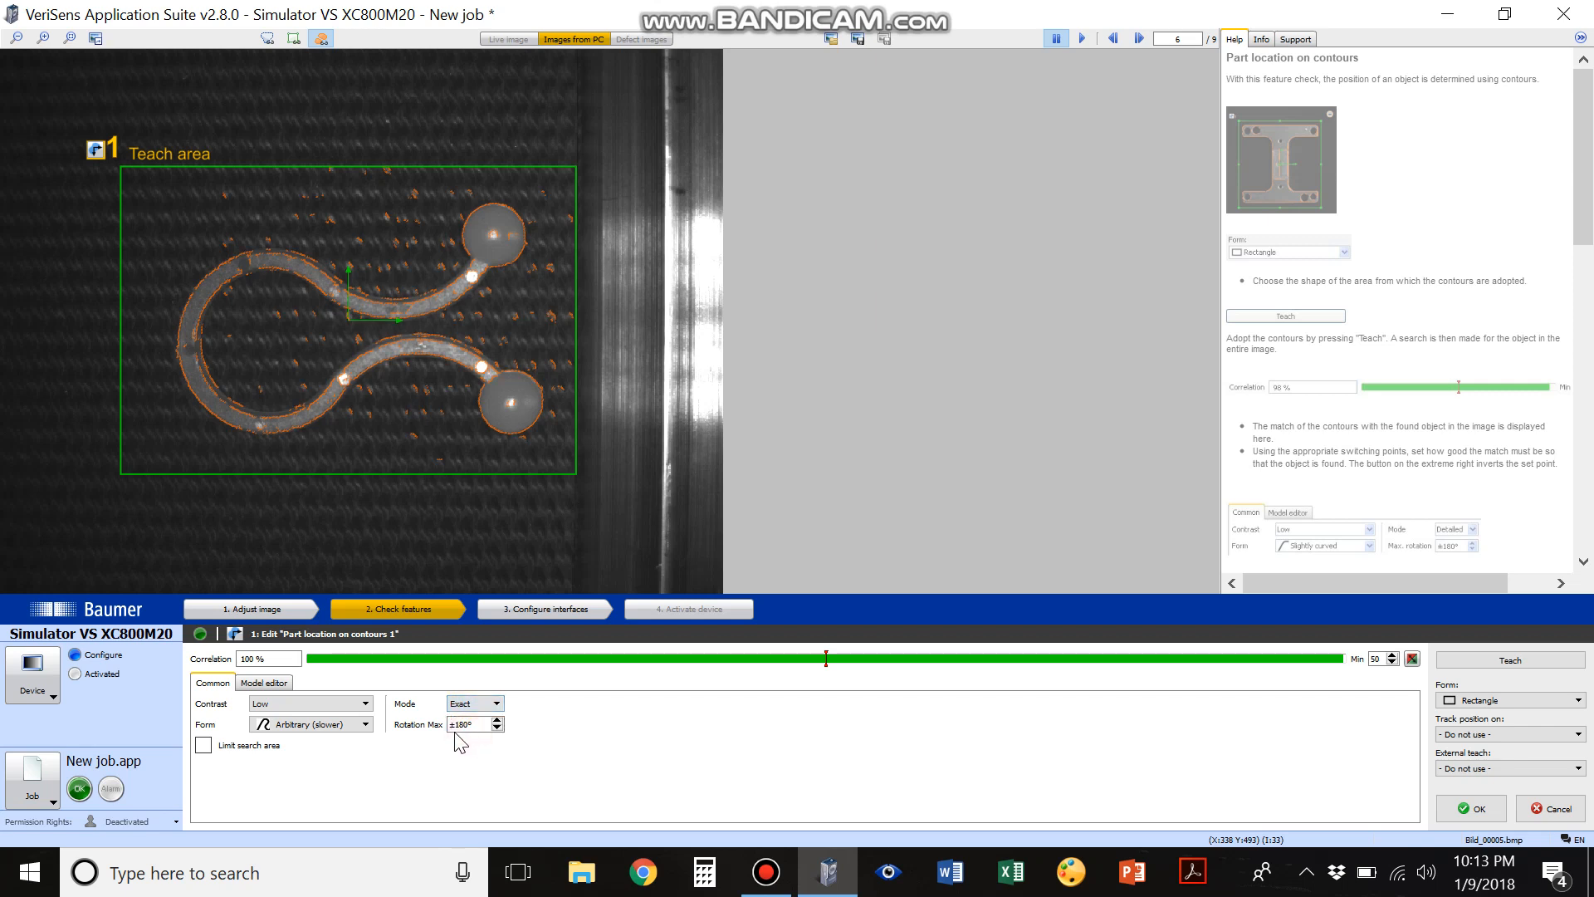
# Erase the stray background contours around and between the part's arms in the contour model and accept the part location check
pyautogui.click(290, 683)
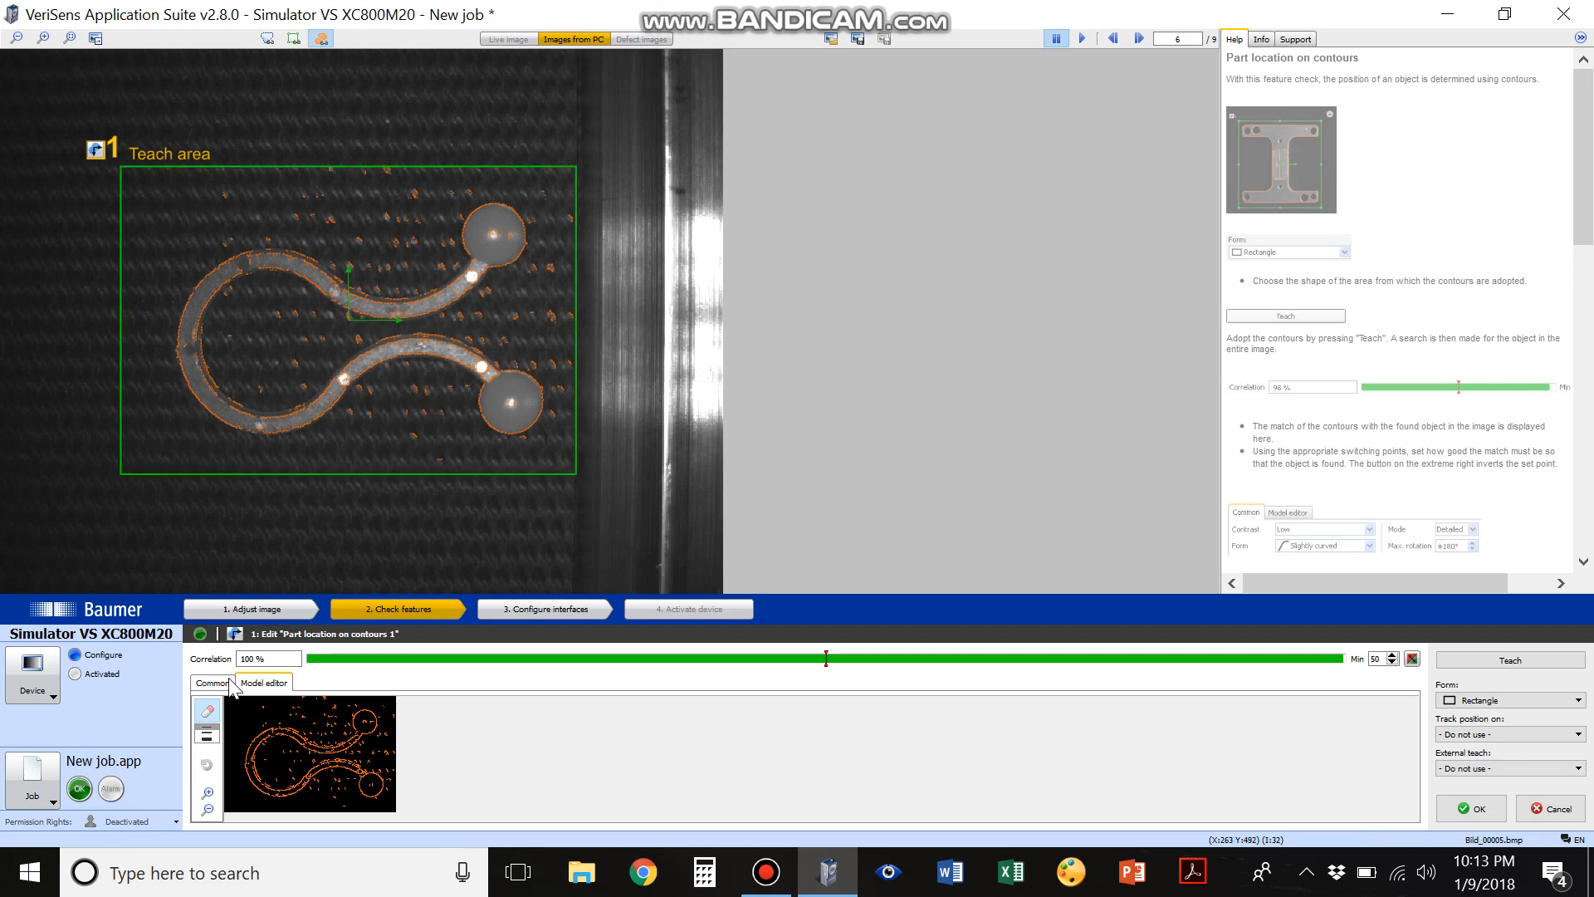
pyautogui.click(207, 793)
pyautogui.moveTo(374, 730)
pyautogui.mouseDown()
pyautogui.moveTo(415, 747)
pyautogui.moveTo(415, 777)
pyautogui.moveTo(451, 768)
pyautogui.moveTo(440, 701)
pyautogui.moveTo(311, 741)
pyautogui.moveTo(312, 715)
pyautogui.moveTo(370, 728)
pyautogui.moveTo(359, 746)
pyautogui.mouseUp()
pyautogui.scroll(-2, 406, 715)
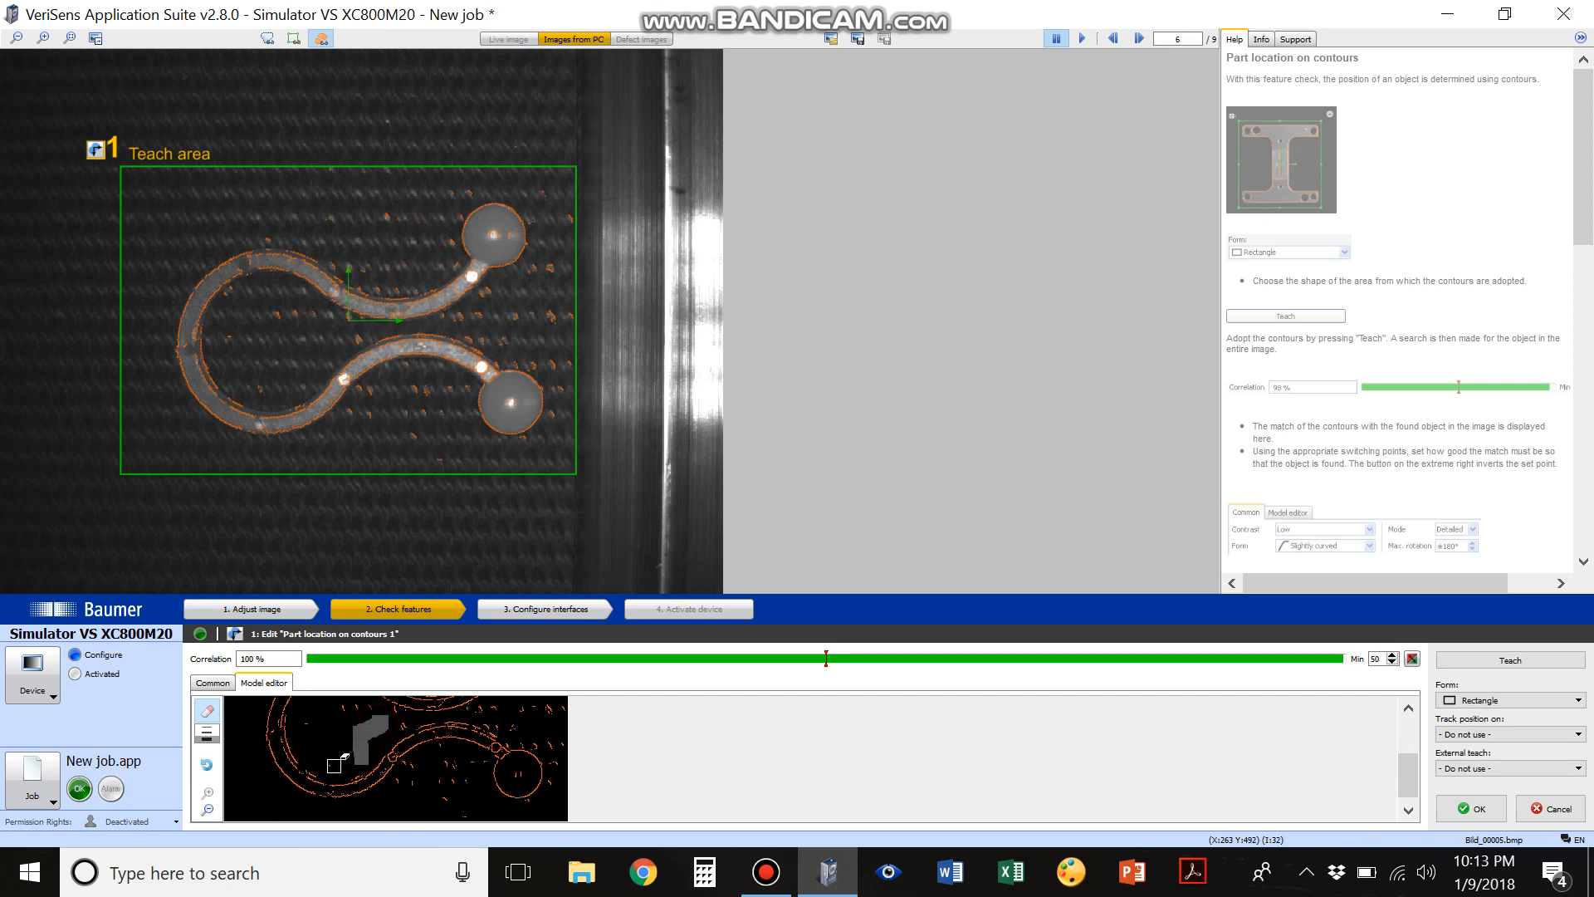
pyautogui.click(334, 764)
pyautogui.click(311, 727)
pyautogui.moveTo(332, 704)
pyautogui.mouseDown()
pyautogui.moveTo(397, 720)
pyautogui.moveTo(404, 782)
pyautogui.moveTo(465, 809)
pyautogui.moveTo(452, 774)
pyautogui.mouseUp()
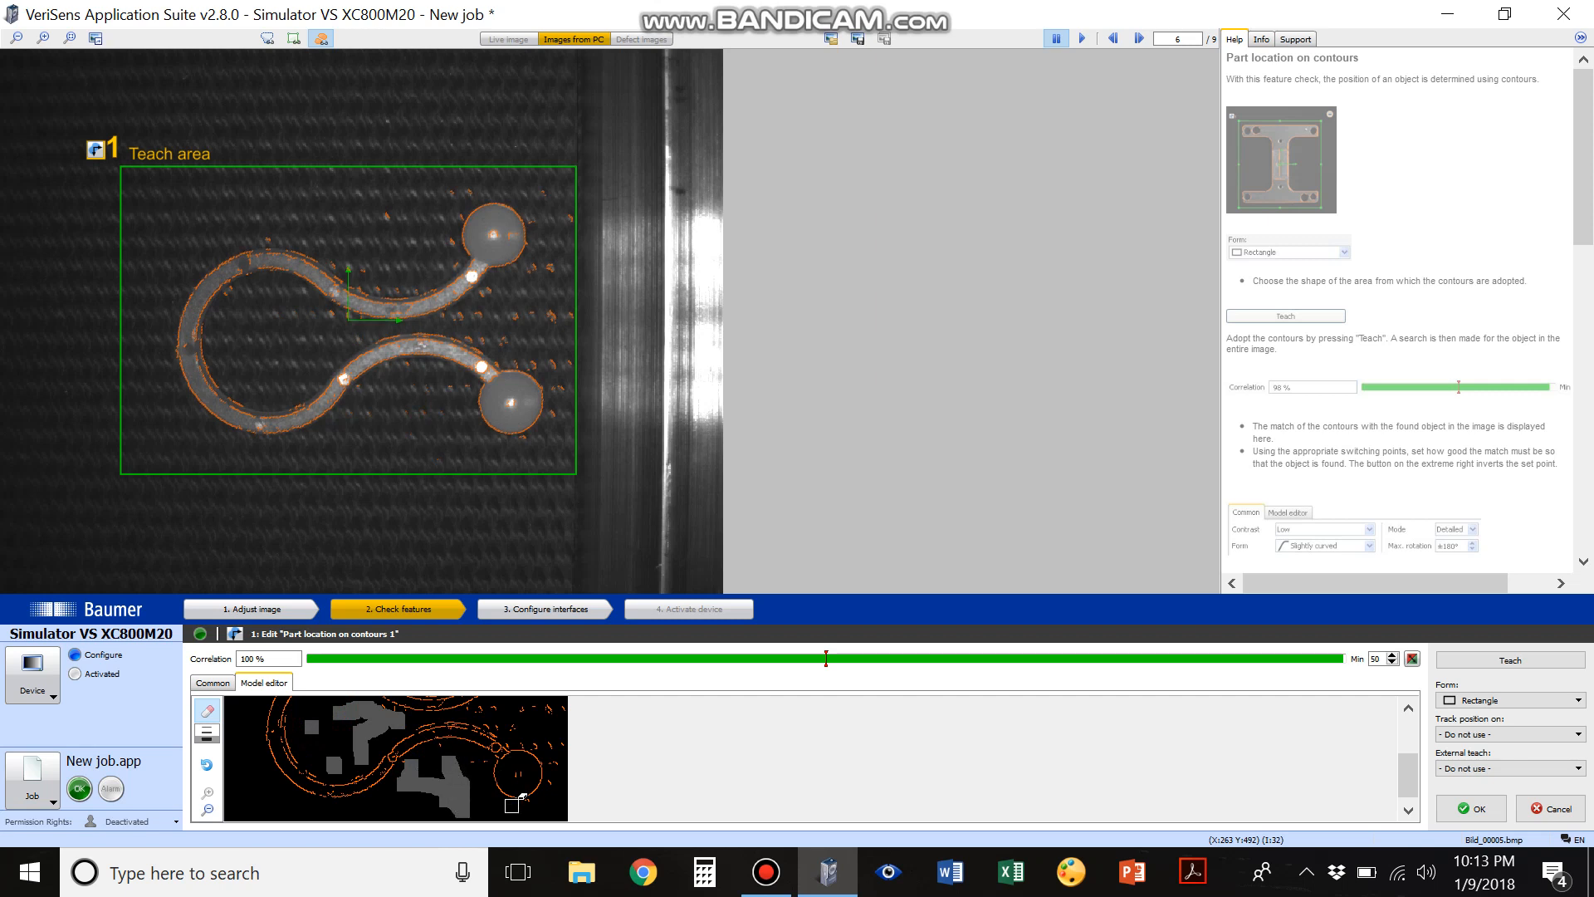
pyautogui.scroll(1, 548, 782)
pyautogui.moveTo(561, 762)
pyautogui.mouseDown()
pyautogui.moveTo(479, 761)
pyautogui.moveTo(544, 722)
pyautogui.moveTo(566, 785)
pyautogui.moveTo(495, 773)
pyautogui.mouseUp()
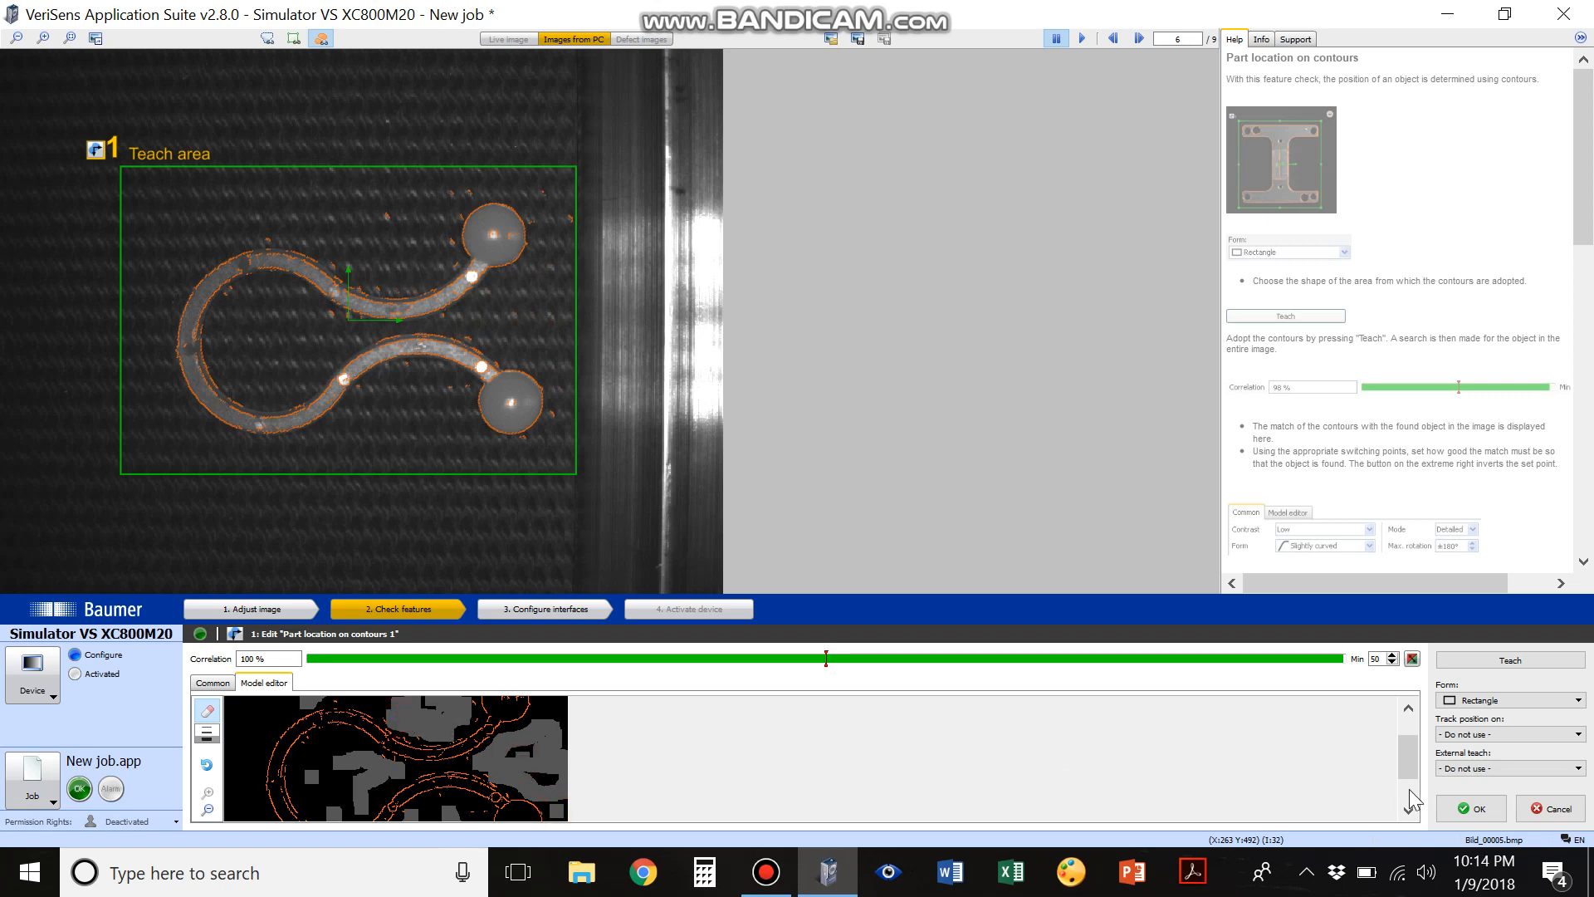
pyautogui.click(1464, 809)
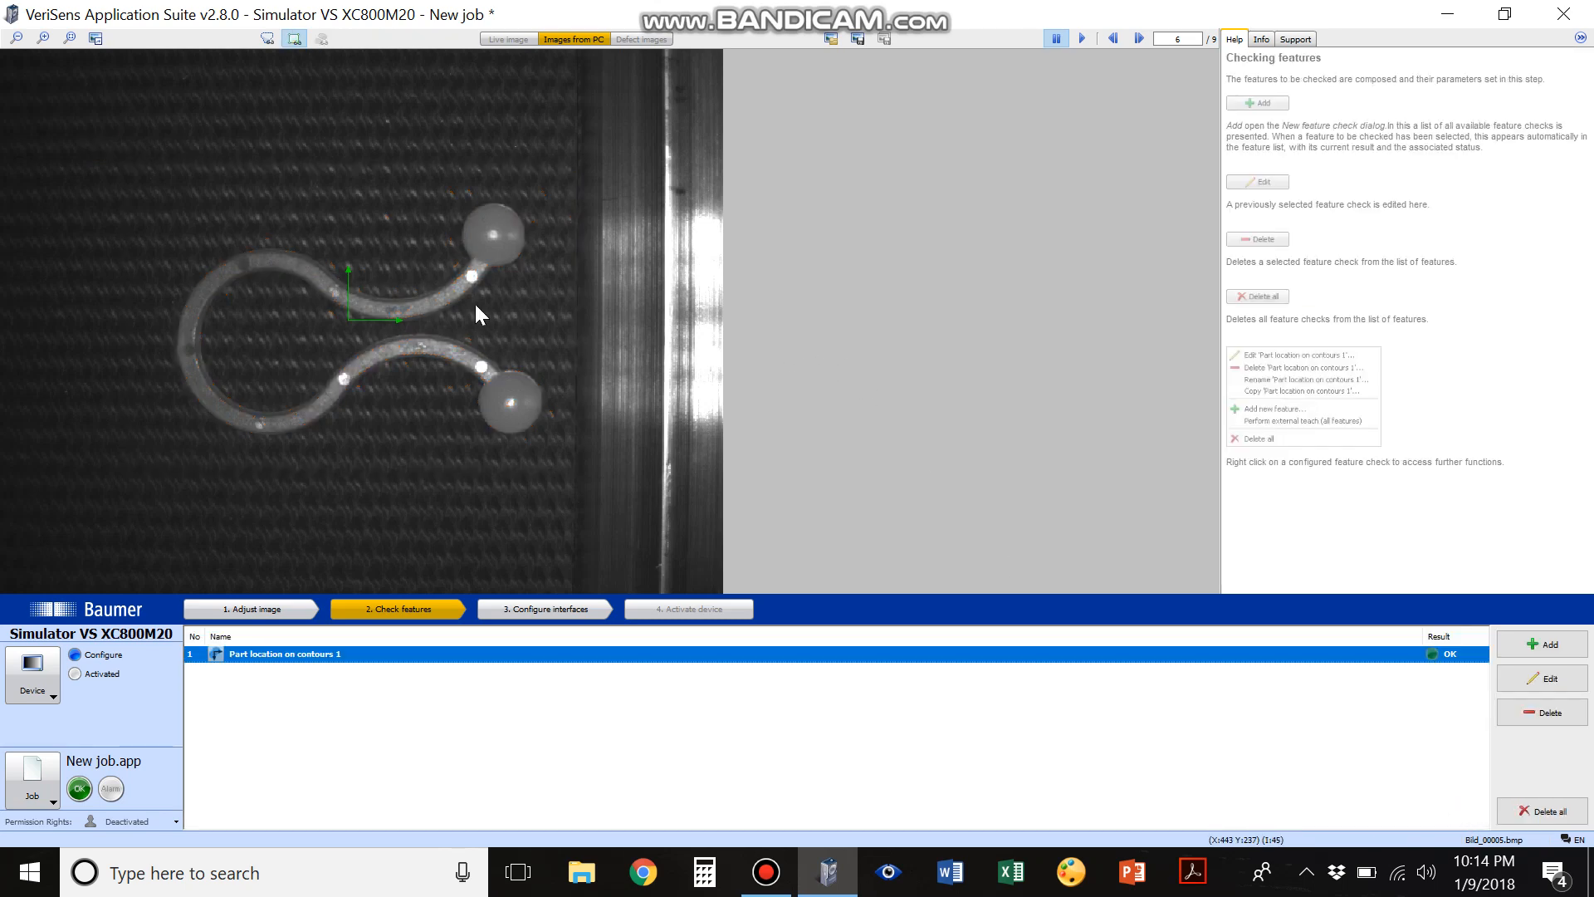
# Step through the loaded images to examine how the part location follows the part in each one
pyautogui.click(1131, 39)
pyautogui.click(1131, 39)
pyautogui.click(1131, 40)
pyautogui.click(1131, 39)
pyautogui.click(1132, 40)
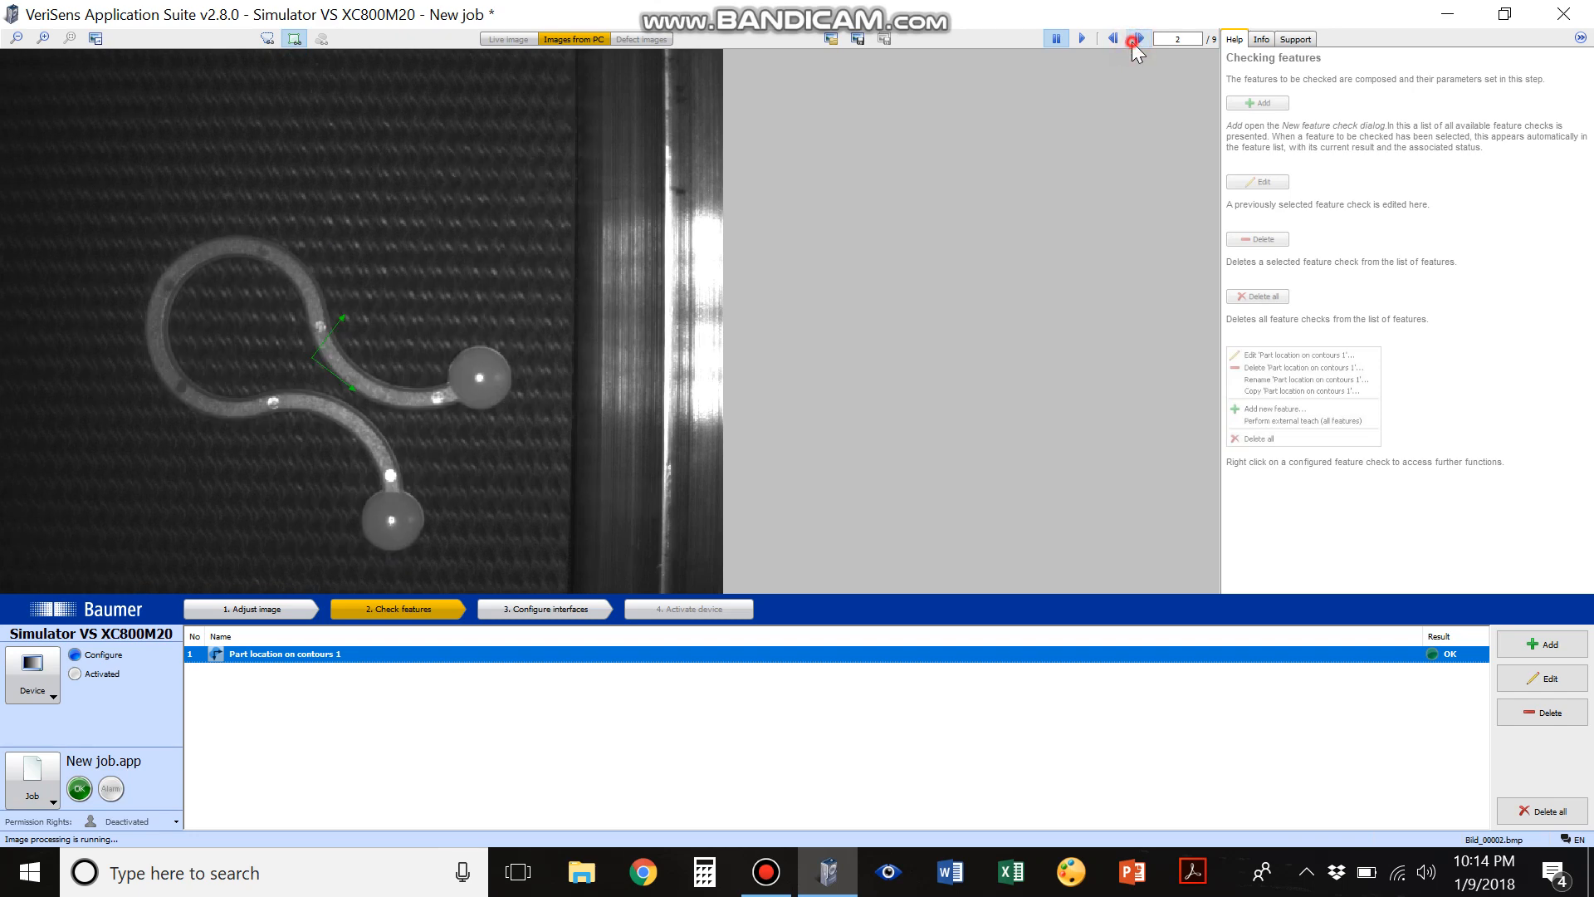
pyautogui.click(1134, 40)
pyautogui.click(1134, 40)
pyautogui.click(1134, 39)
pyautogui.click(1134, 40)
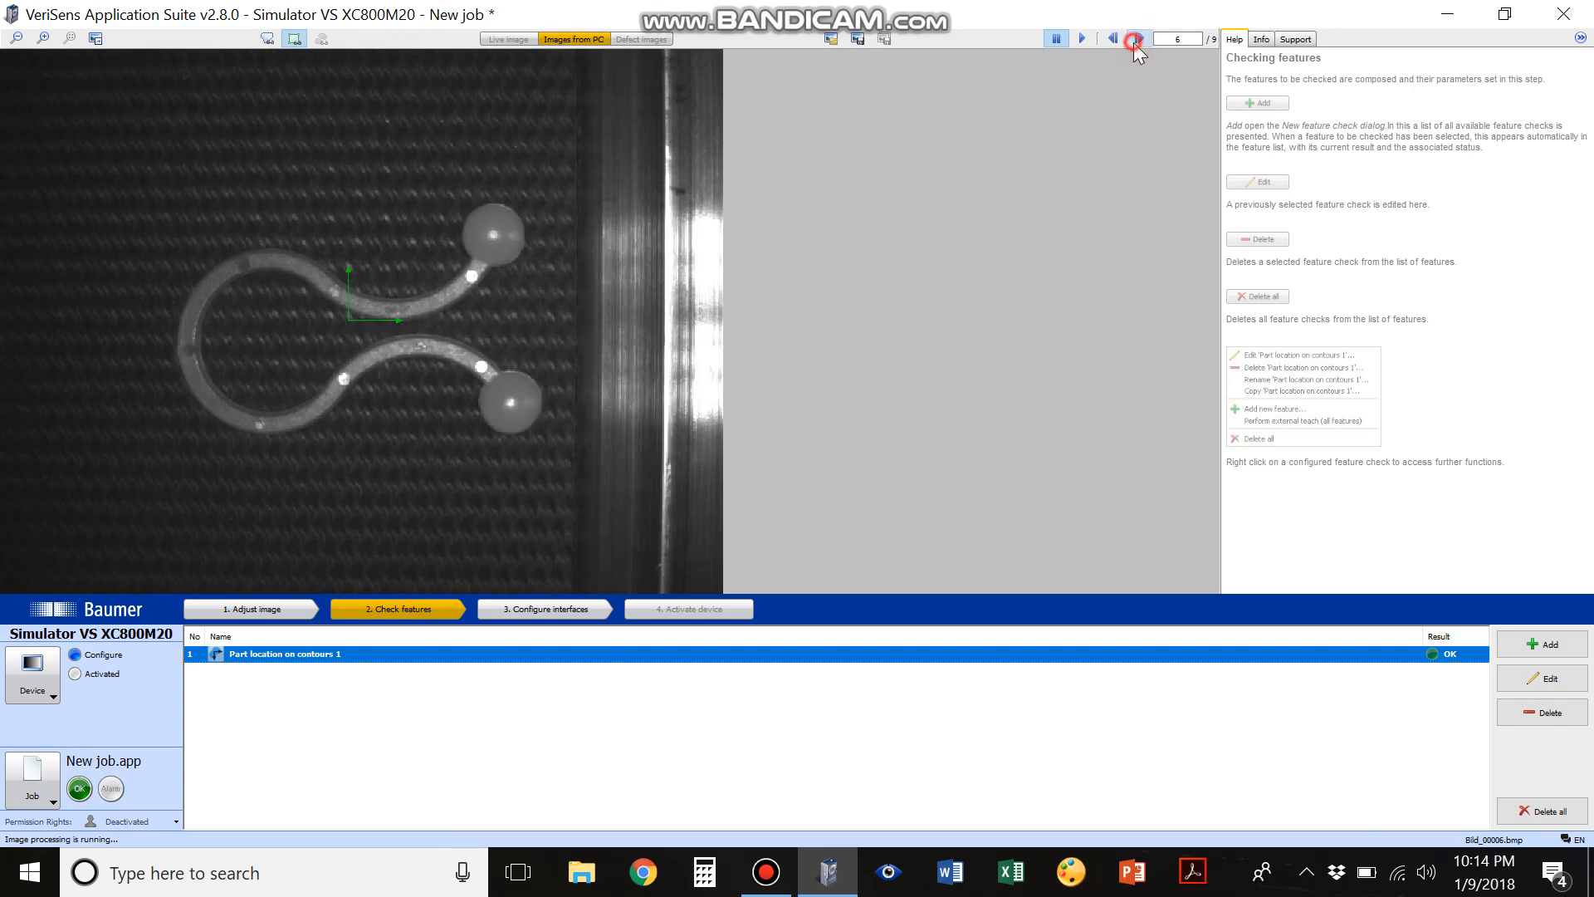
pyautogui.click(1134, 43)
pyautogui.click(1134, 43)
pyautogui.click(1133, 43)
pyautogui.click(1134, 44)
pyautogui.click(1134, 43)
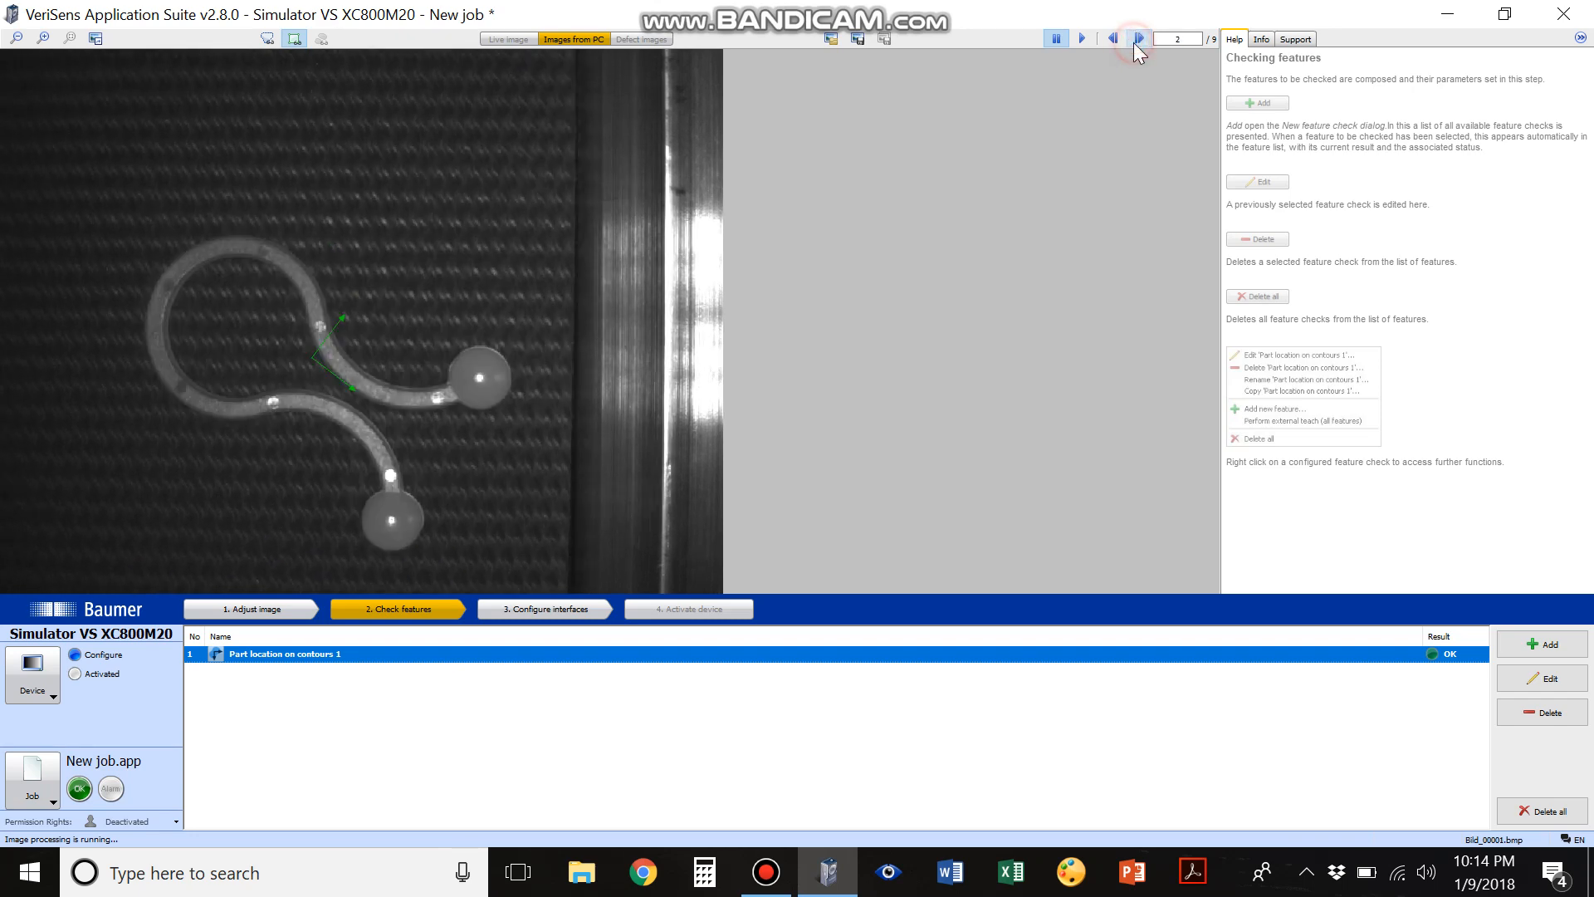
pyautogui.click(1134, 41)
pyautogui.click(1135, 40)
pyautogui.click(1135, 41)
pyautogui.click(1135, 41)
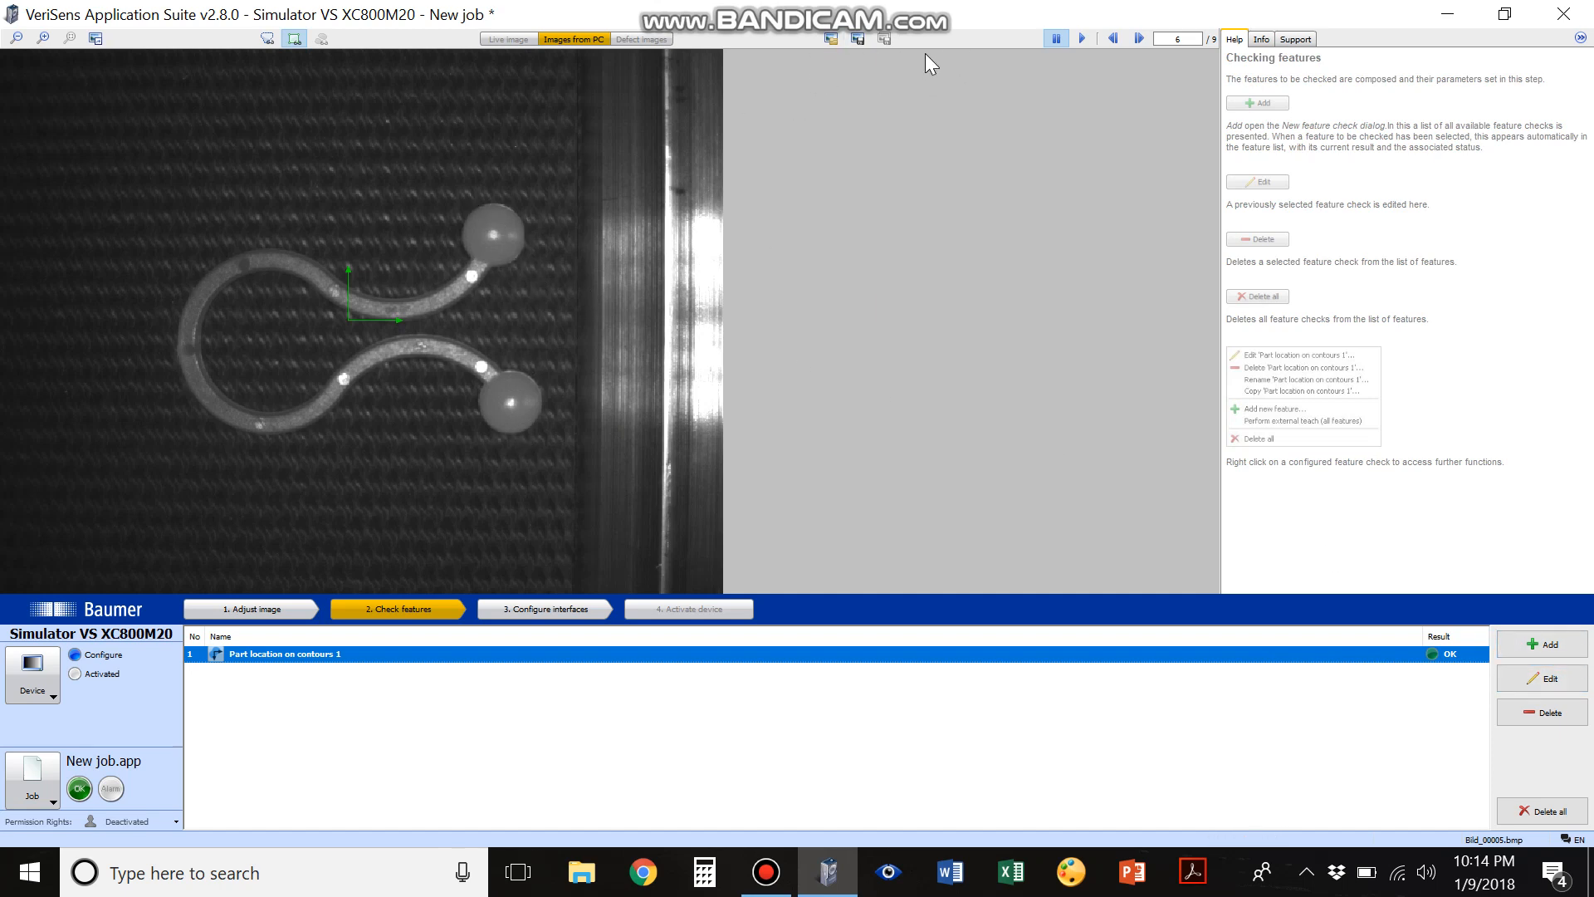
# Add a Brightness check from the feature comparison types and place its circular area inside the upper ball
pyautogui.click(1532, 635)
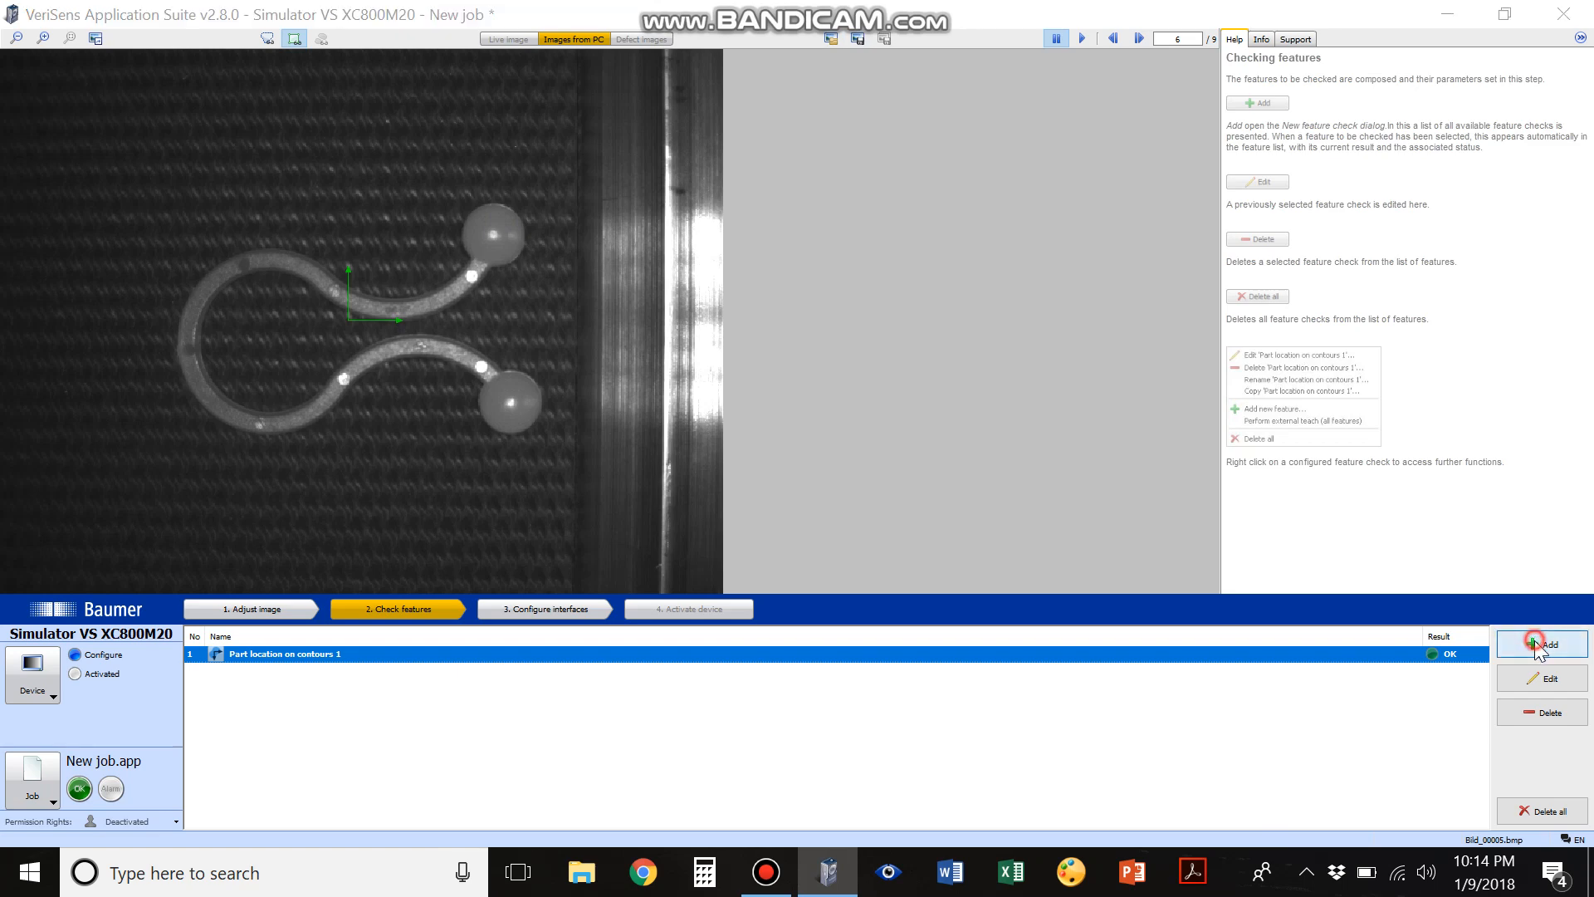
pyautogui.click(662, 277)
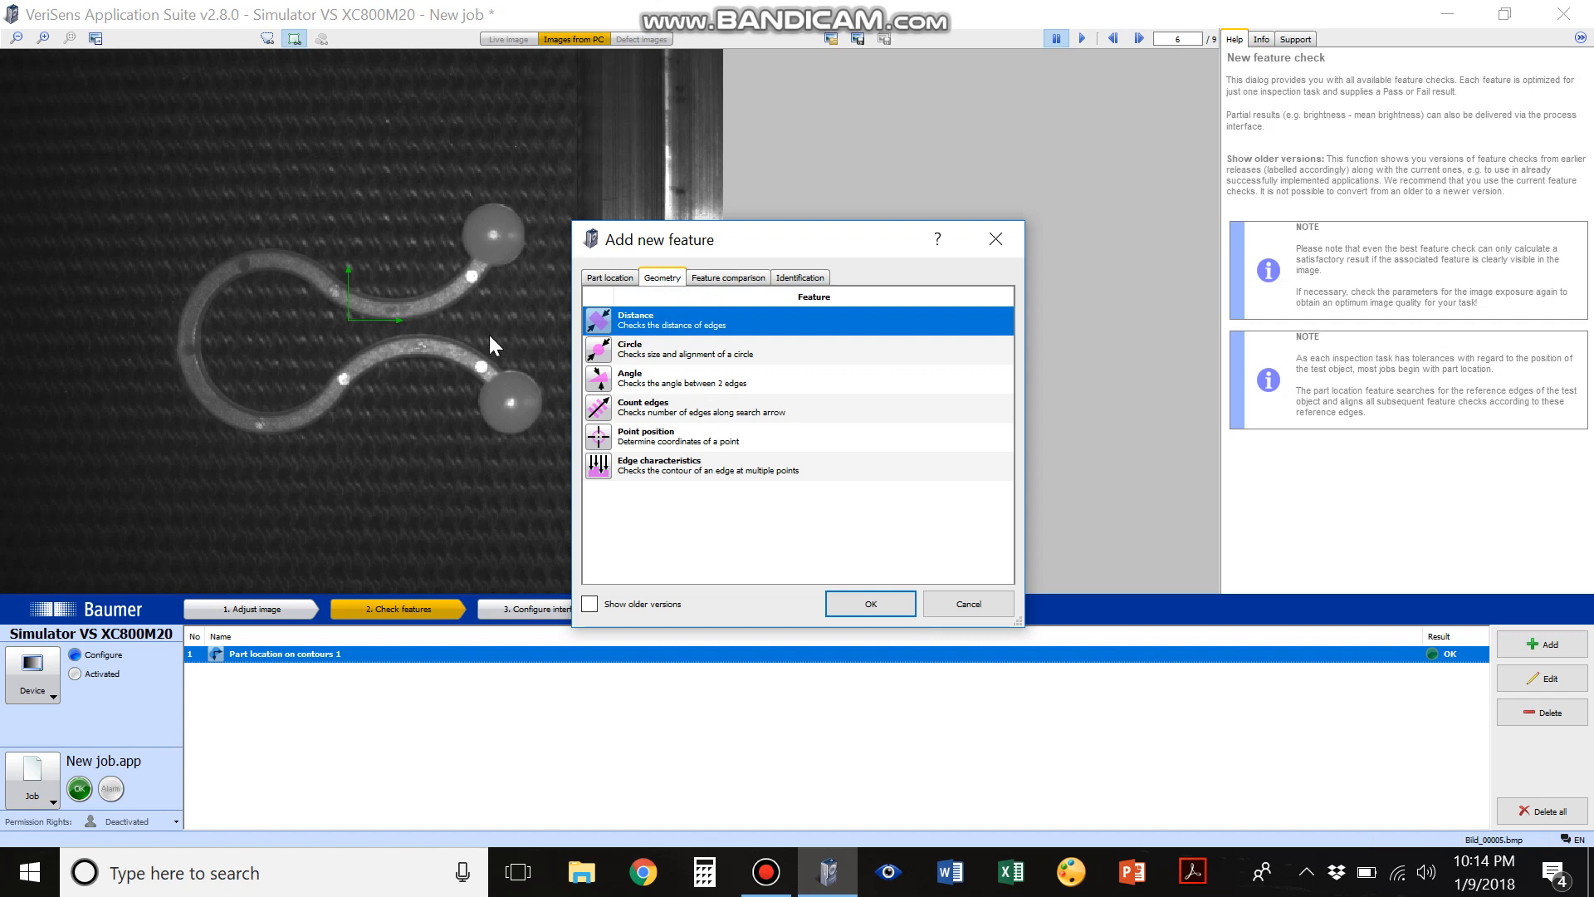
pyautogui.click(704, 277)
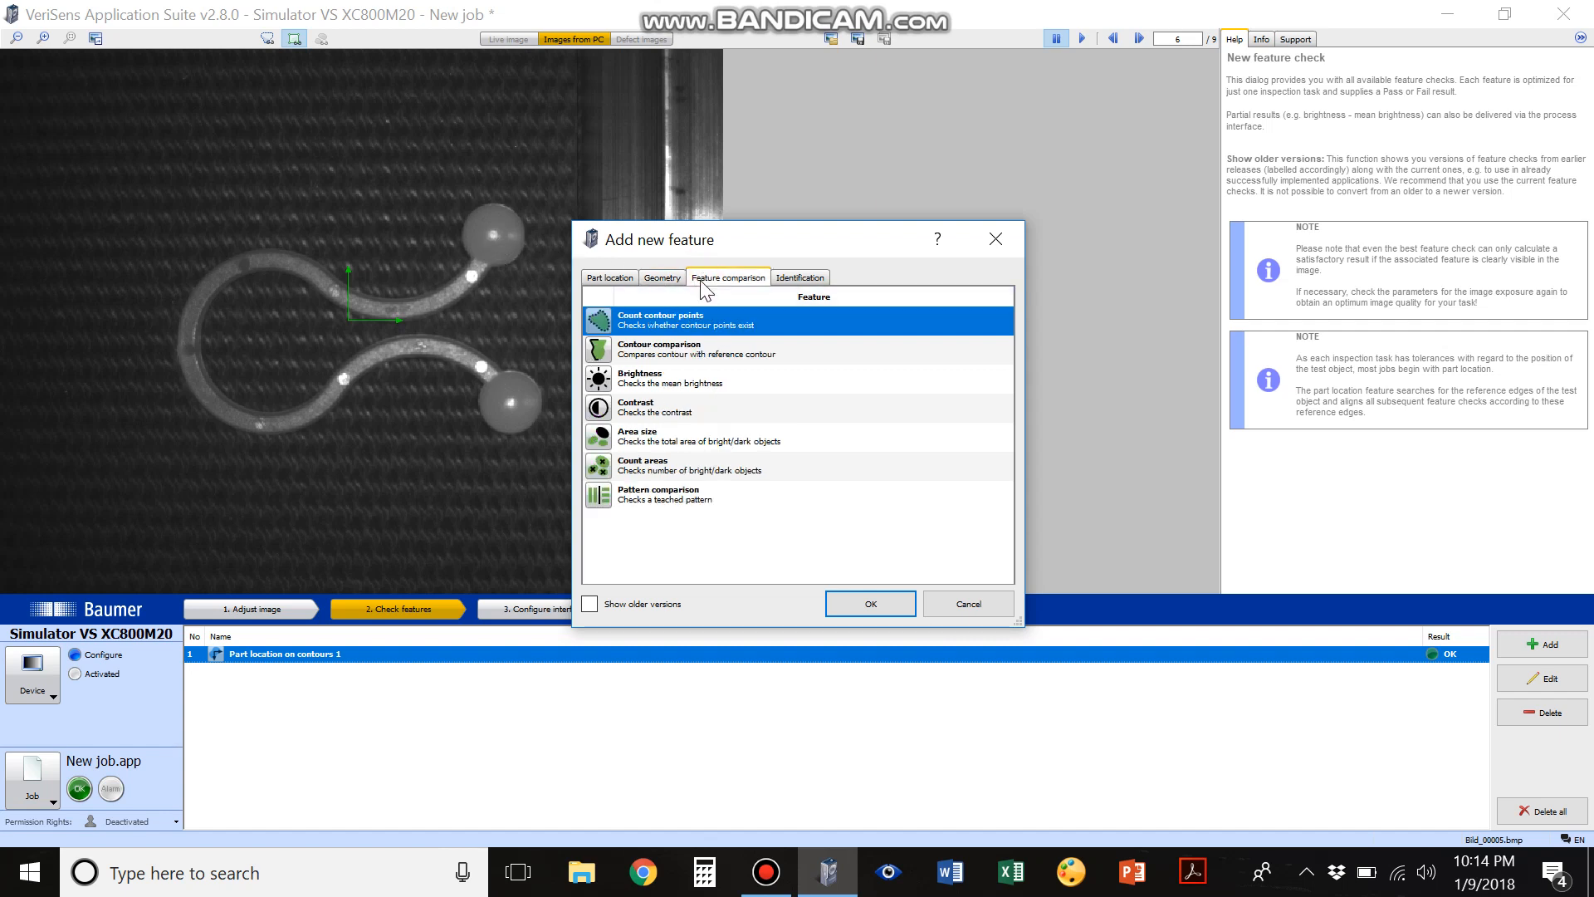
pyautogui.doubleClick(649, 380)
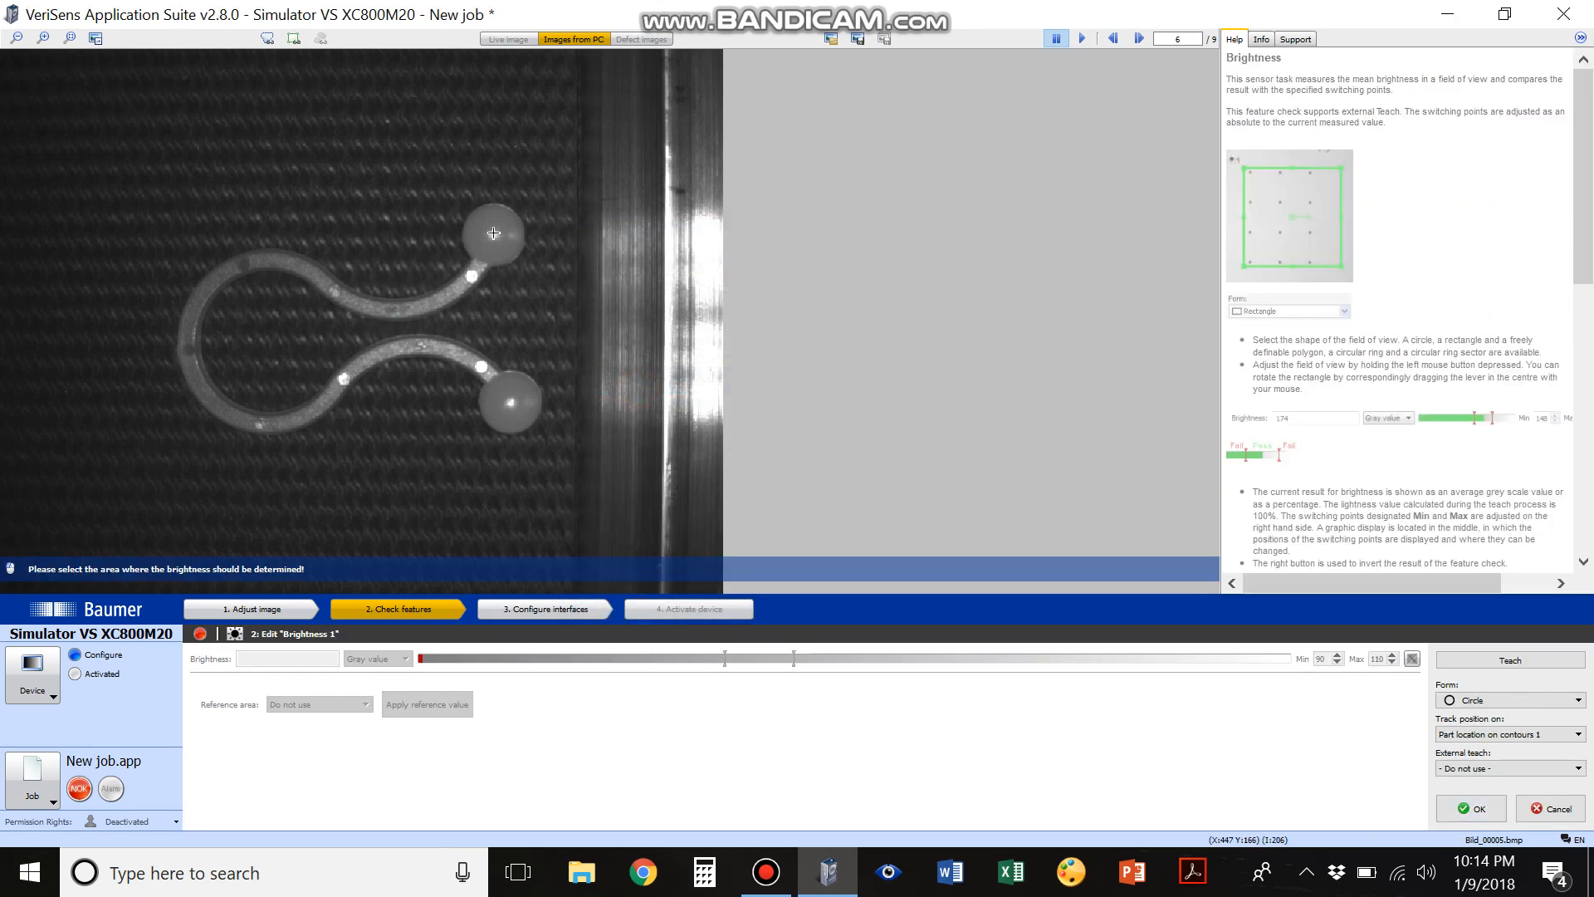
pyautogui.moveTo(493, 236); pyautogui.dragTo(508, 223)
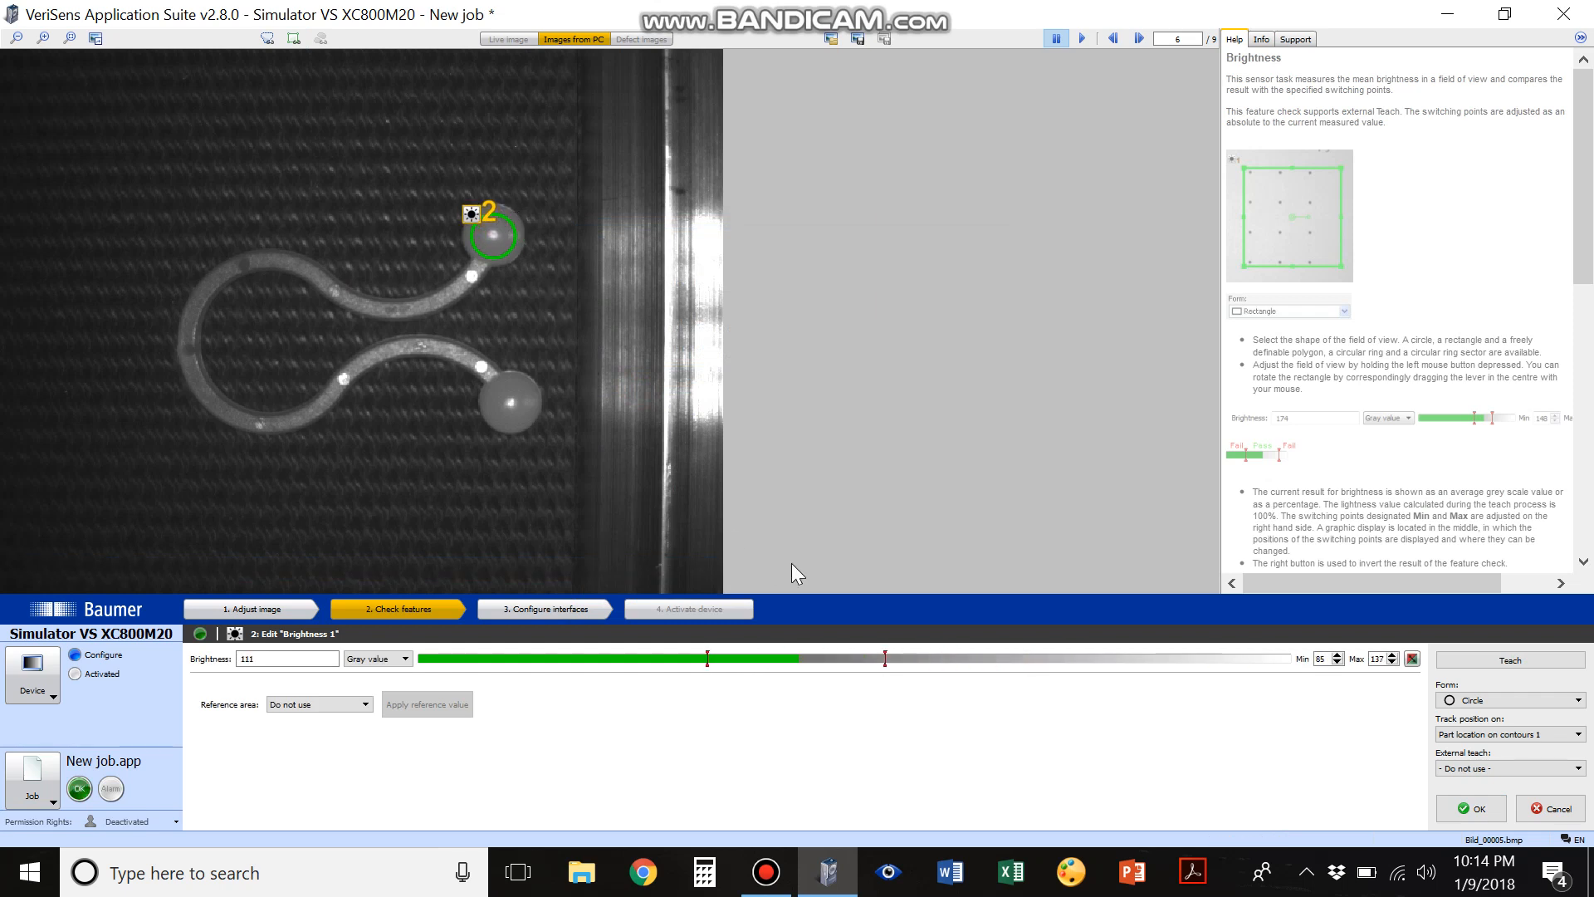
# Set the brightness limits to a minimum of 94 and a maximum of 128, and accept the check
pyautogui.moveTo(708, 659); pyautogui.dragTo(751, 659)
pyautogui.moveTo(885, 659); pyautogui.dragTo(854, 658)
pyautogui.moveTo(751, 658); pyautogui.dragTo(741, 657)
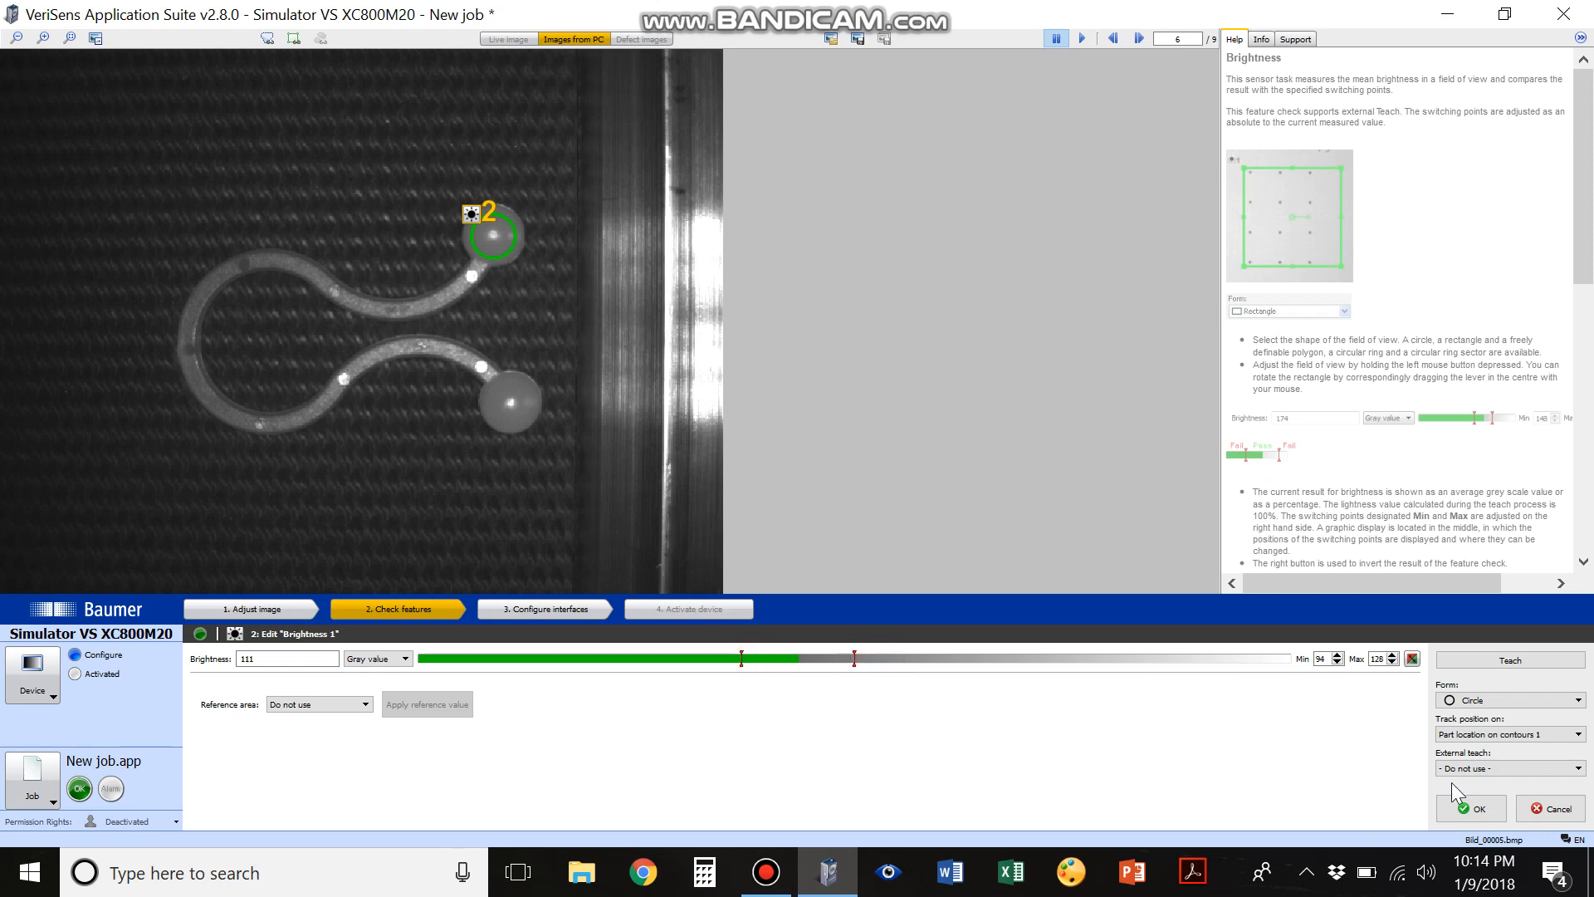
pyautogui.click(1471, 807)
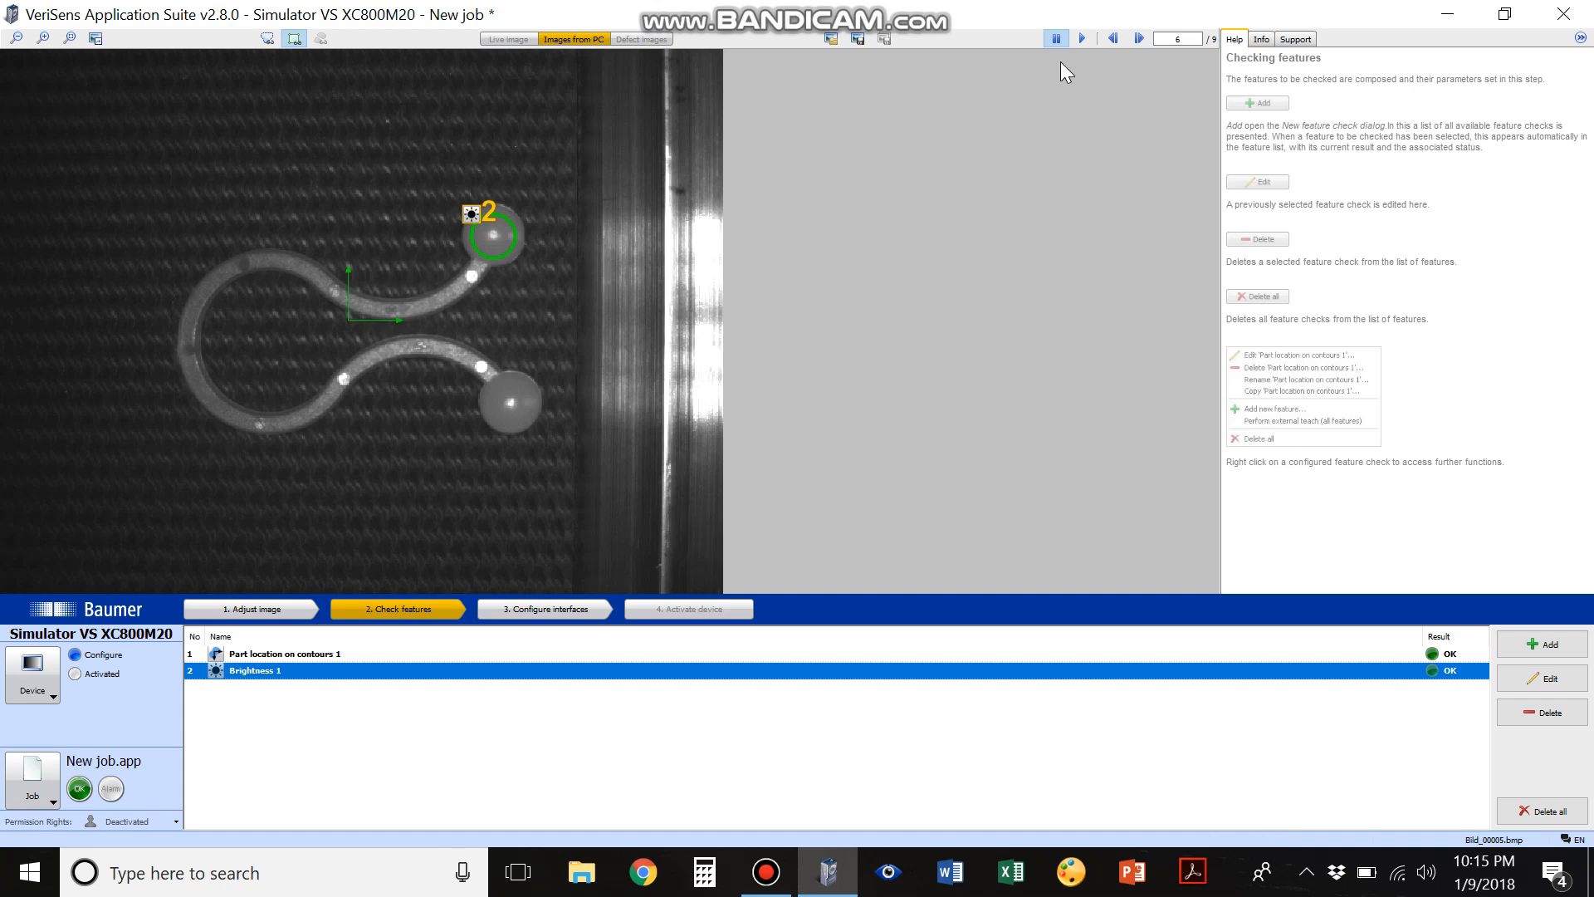
# Step through the loaded images to examine the brightness check's result on the upper ball in each one
pyautogui.click(1138, 38)
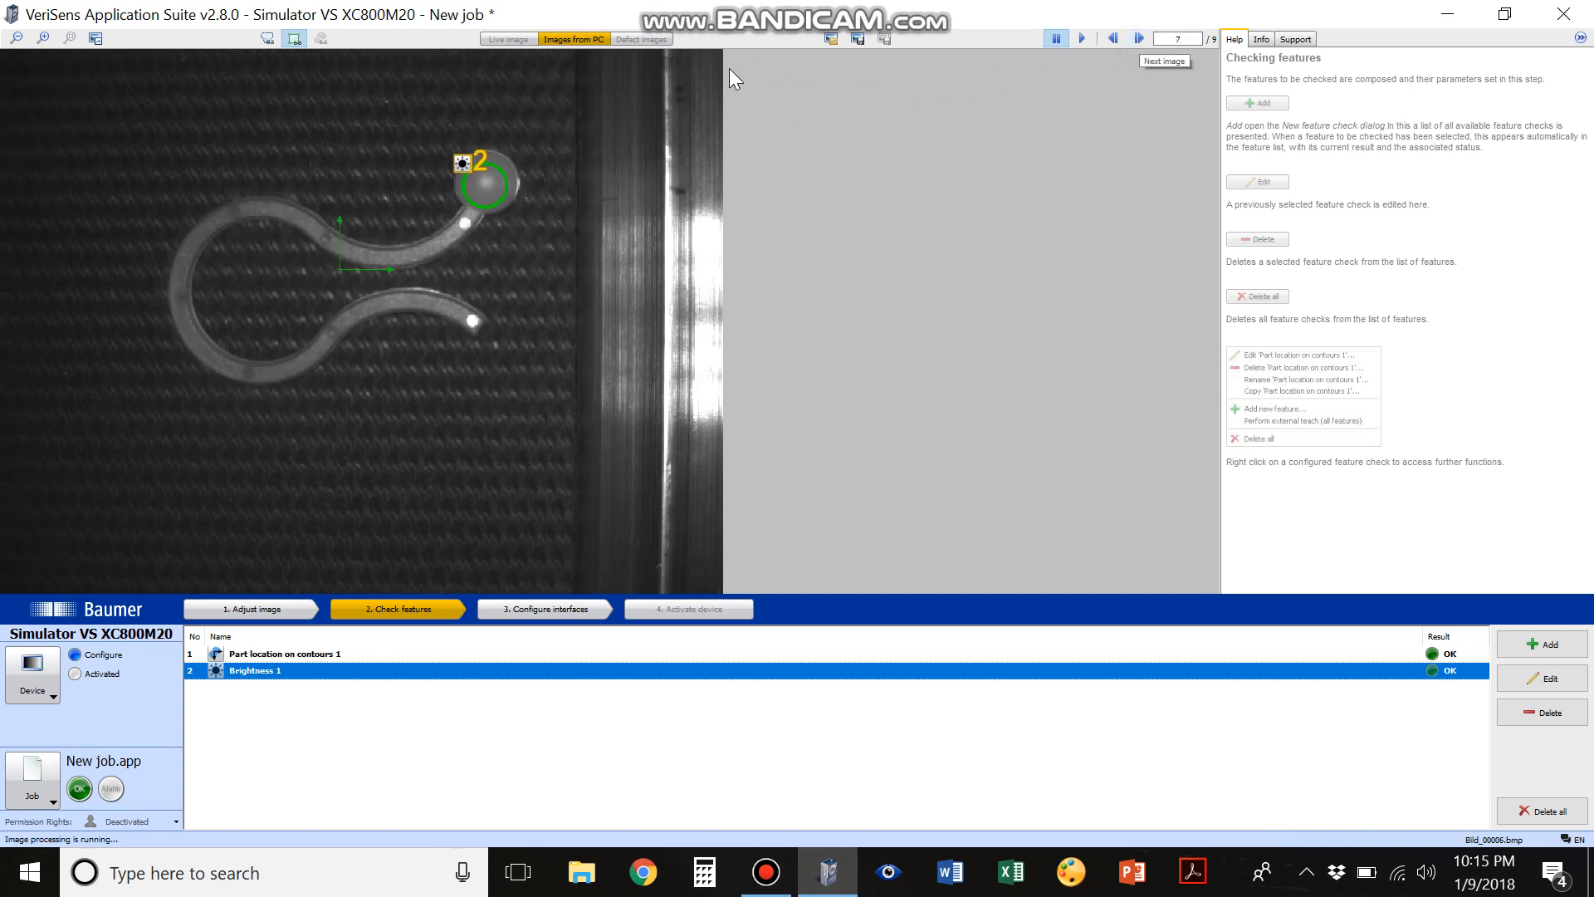
pyautogui.click(1138, 38)
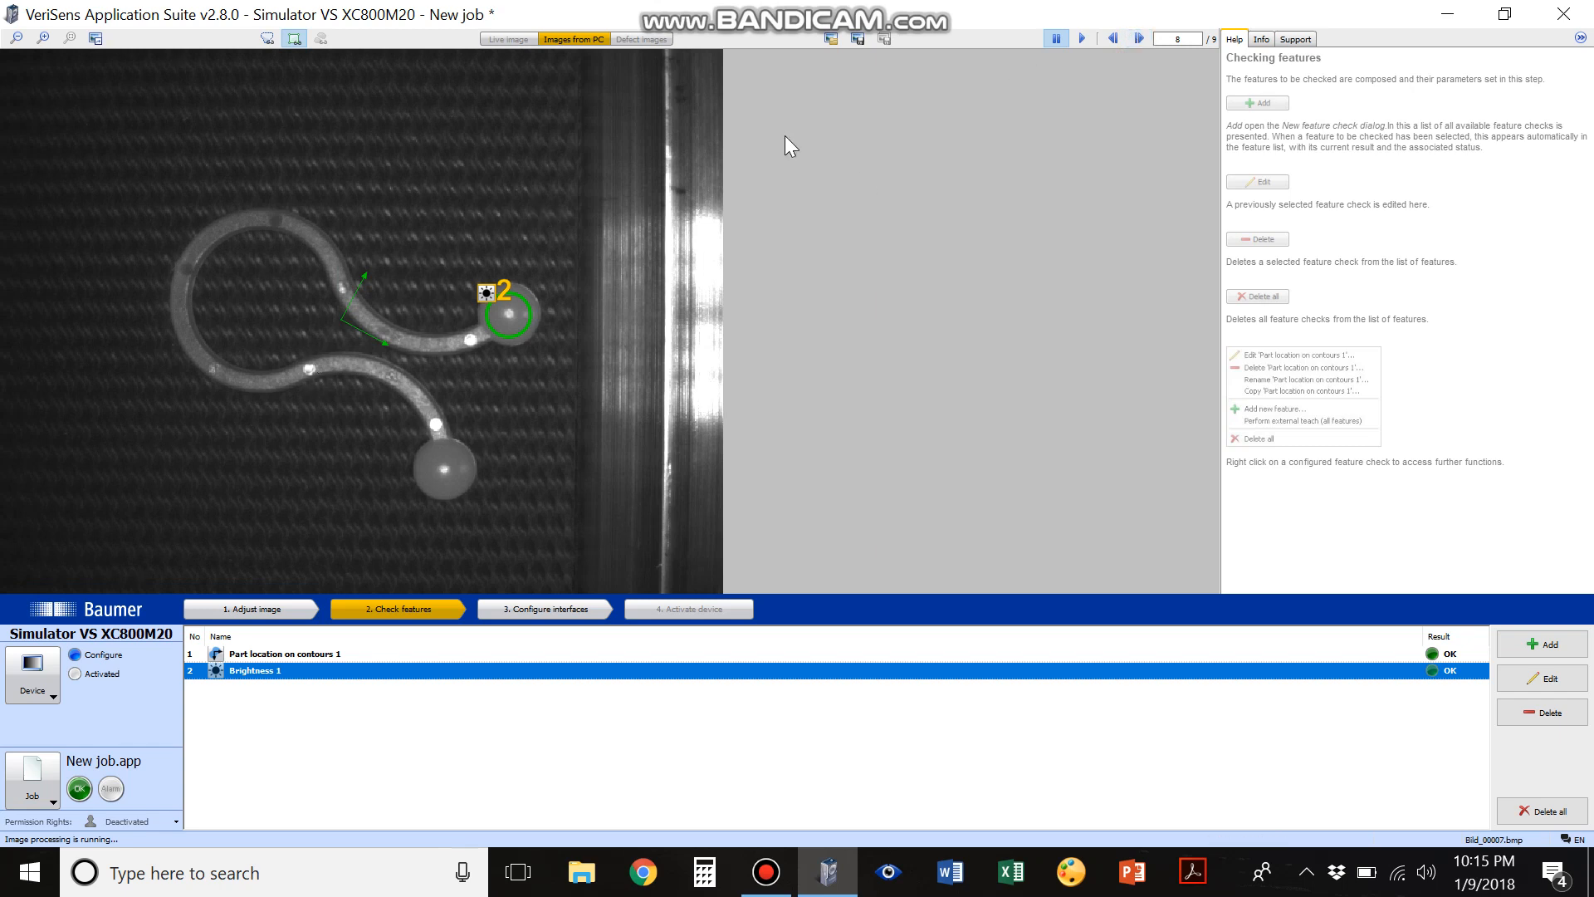
pyautogui.click(1138, 38)
pyautogui.click(1138, 38)
pyautogui.click(1138, 38)
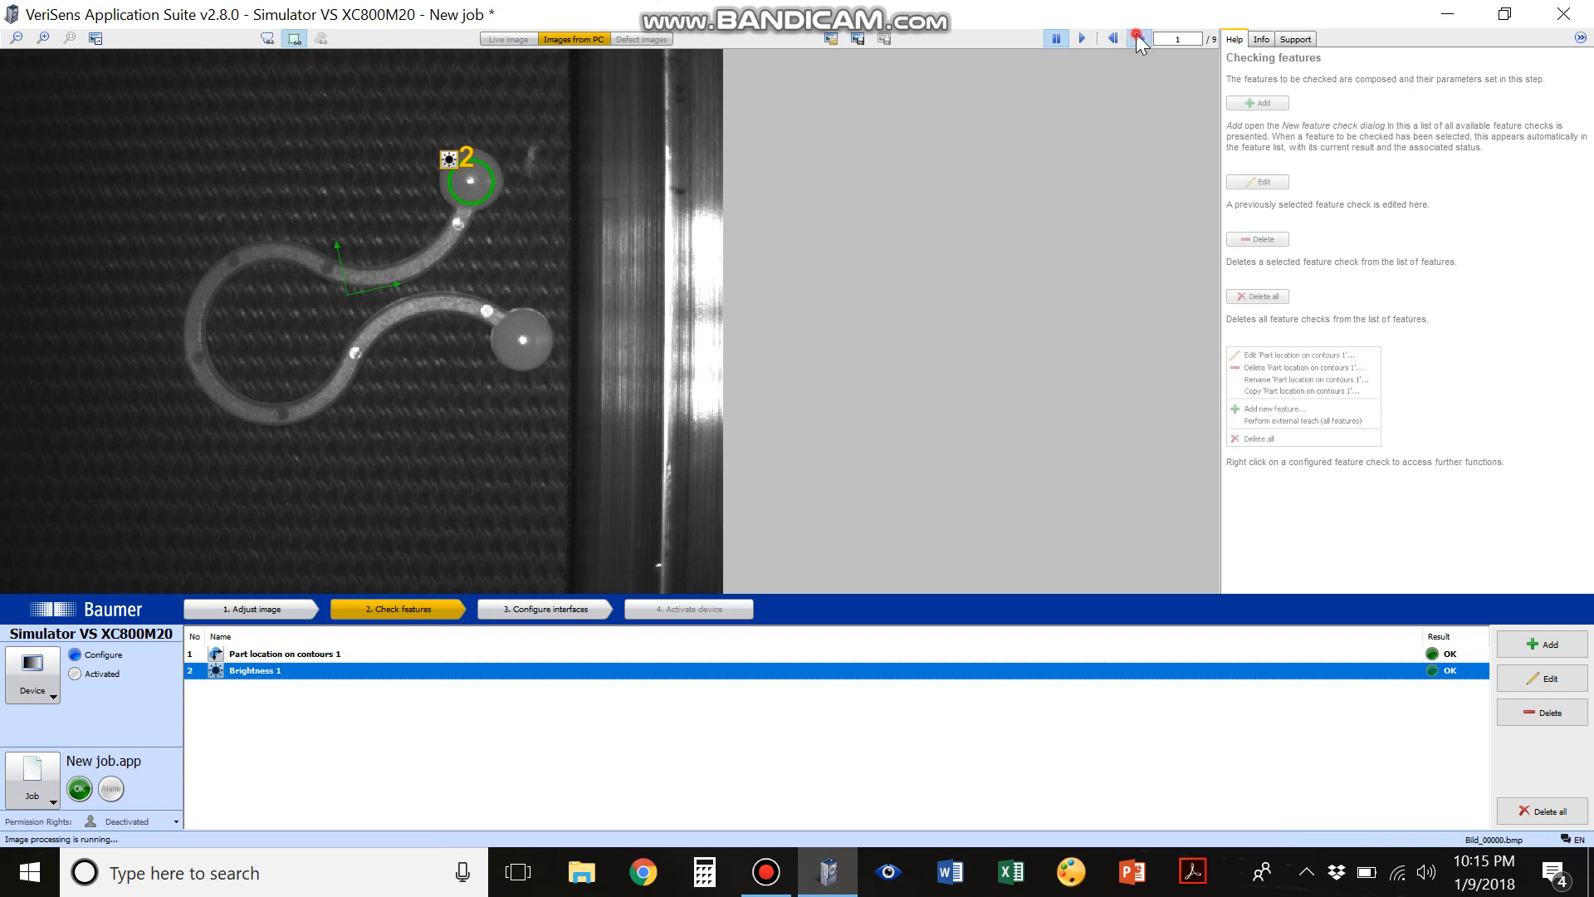
pyautogui.click(1138, 38)
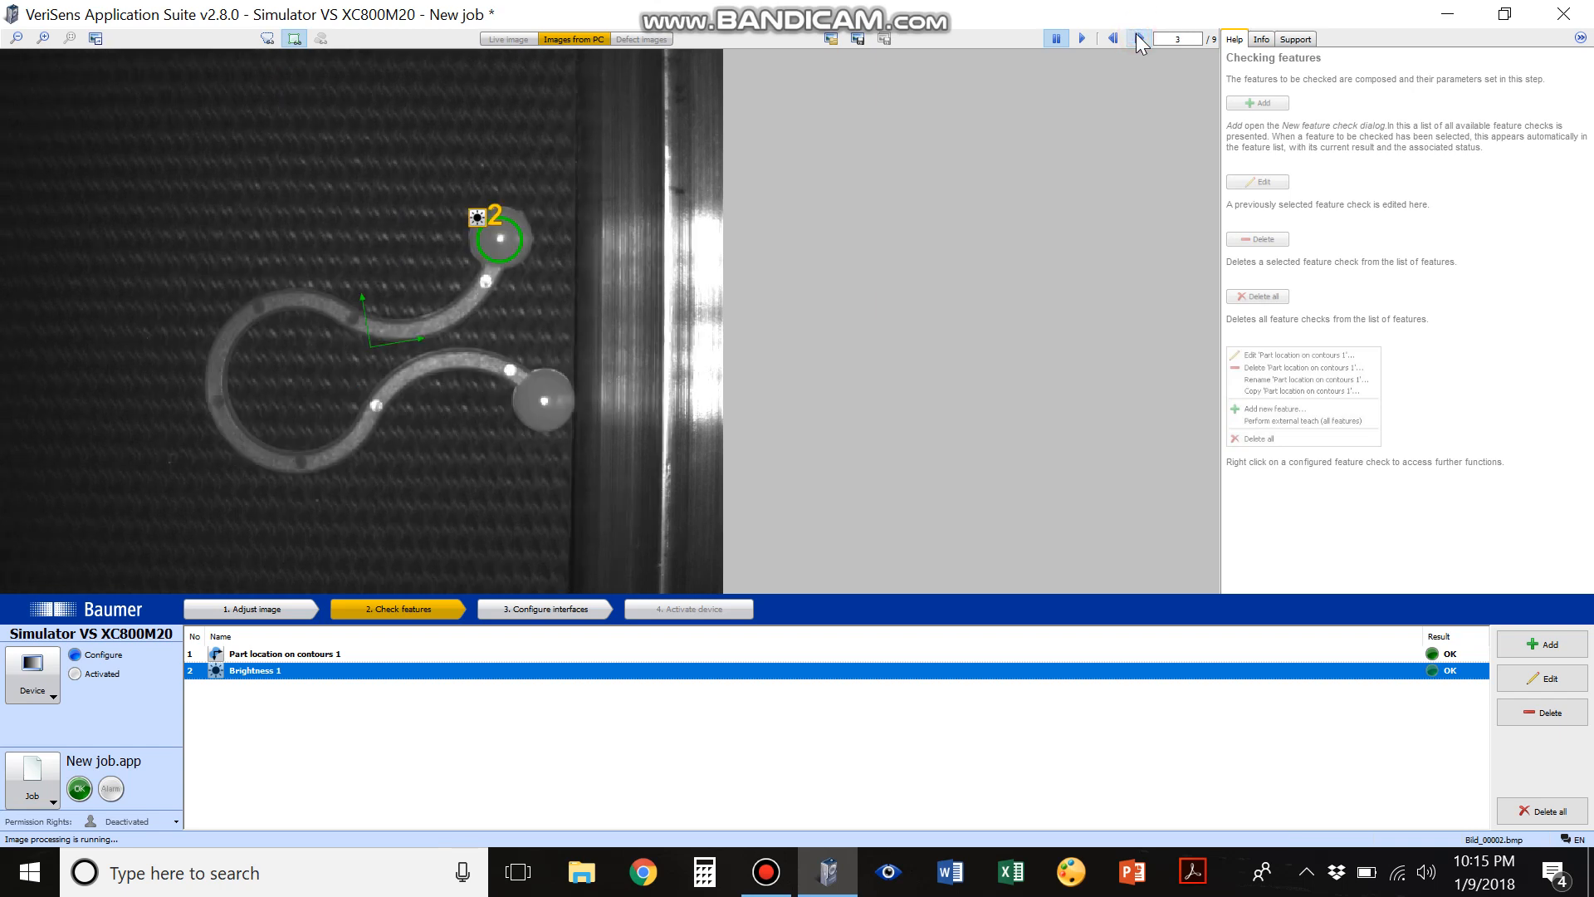
pyautogui.click(1138, 38)
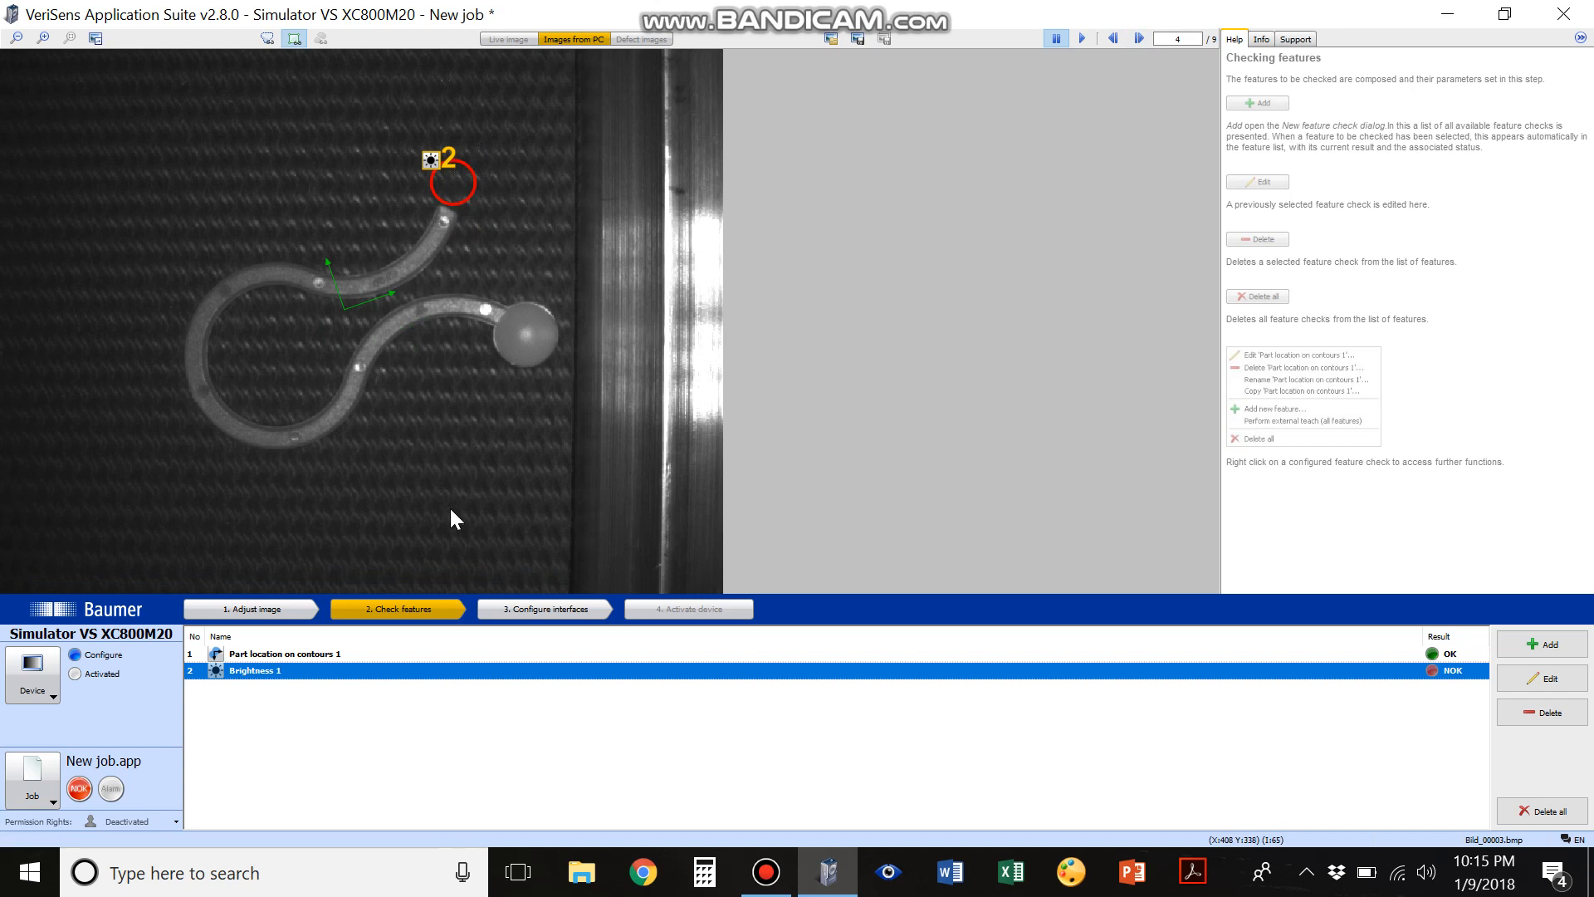
# Open the Brightness 1 check and examine its gray value in images with and without the upper ball
pyautogui.click(299, 674)
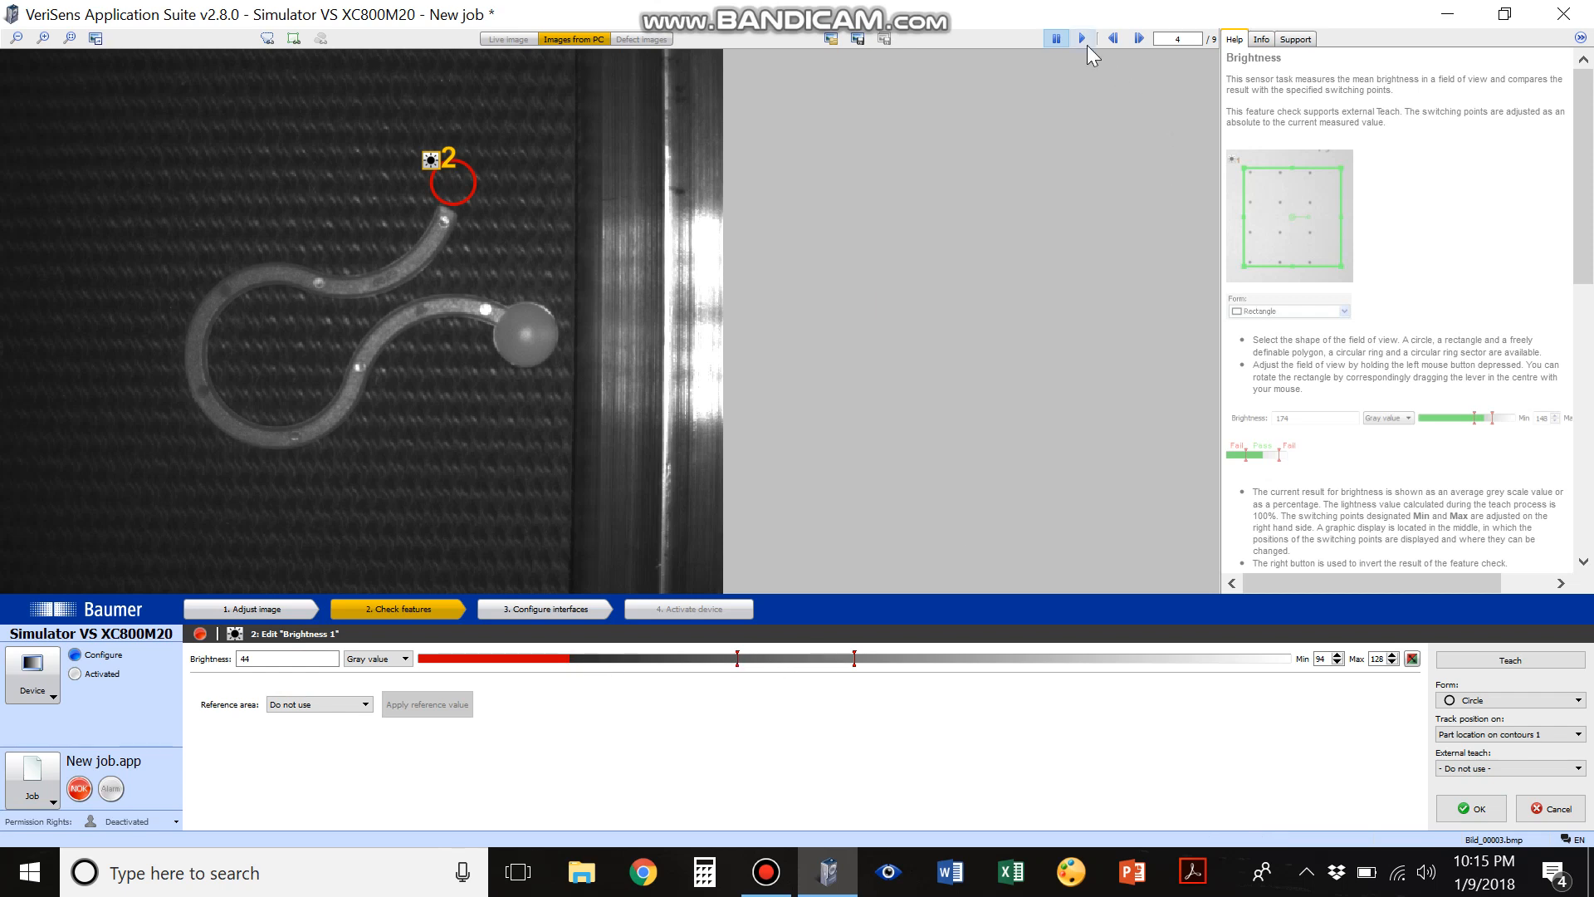
pyautogui.click(1114, 38)
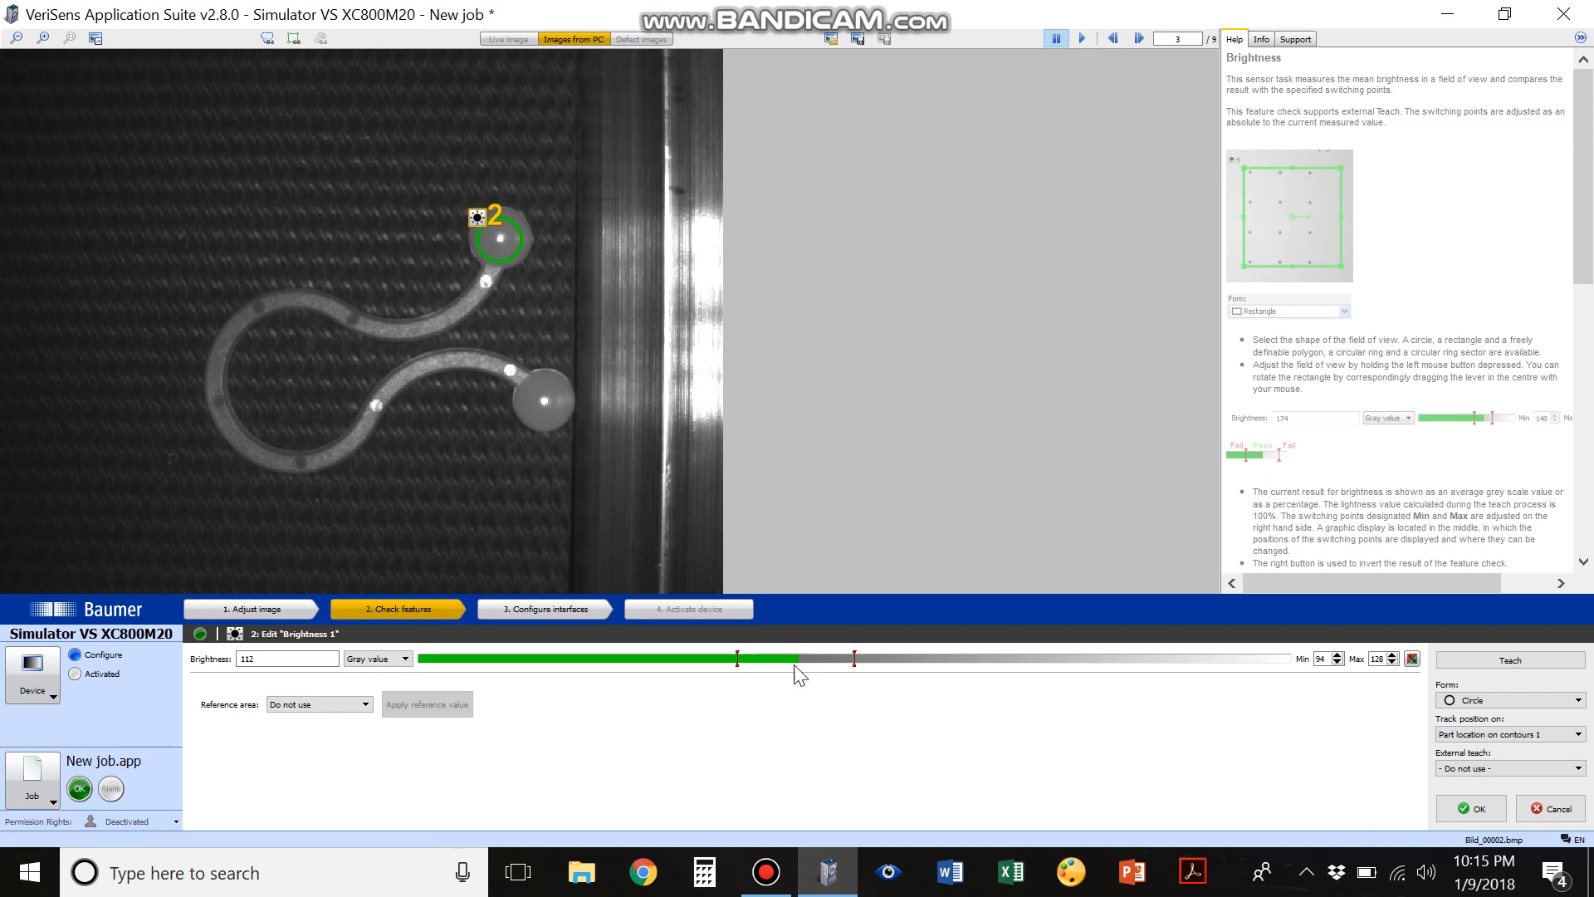
pyautogui.click(1144, 36)
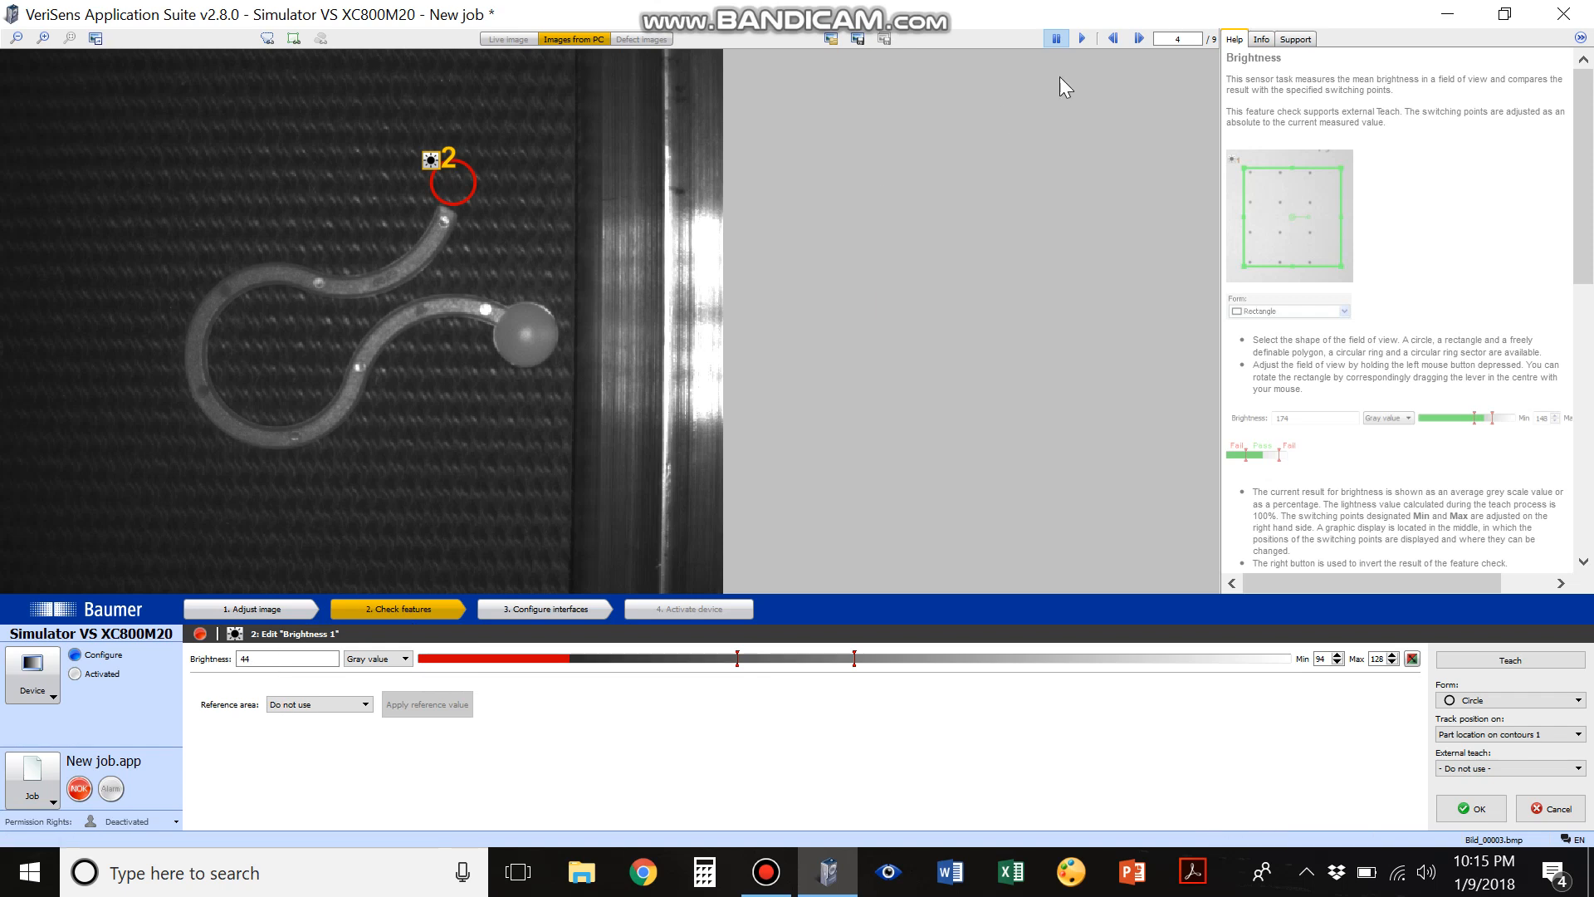
pyautogui.click(1139, 39)
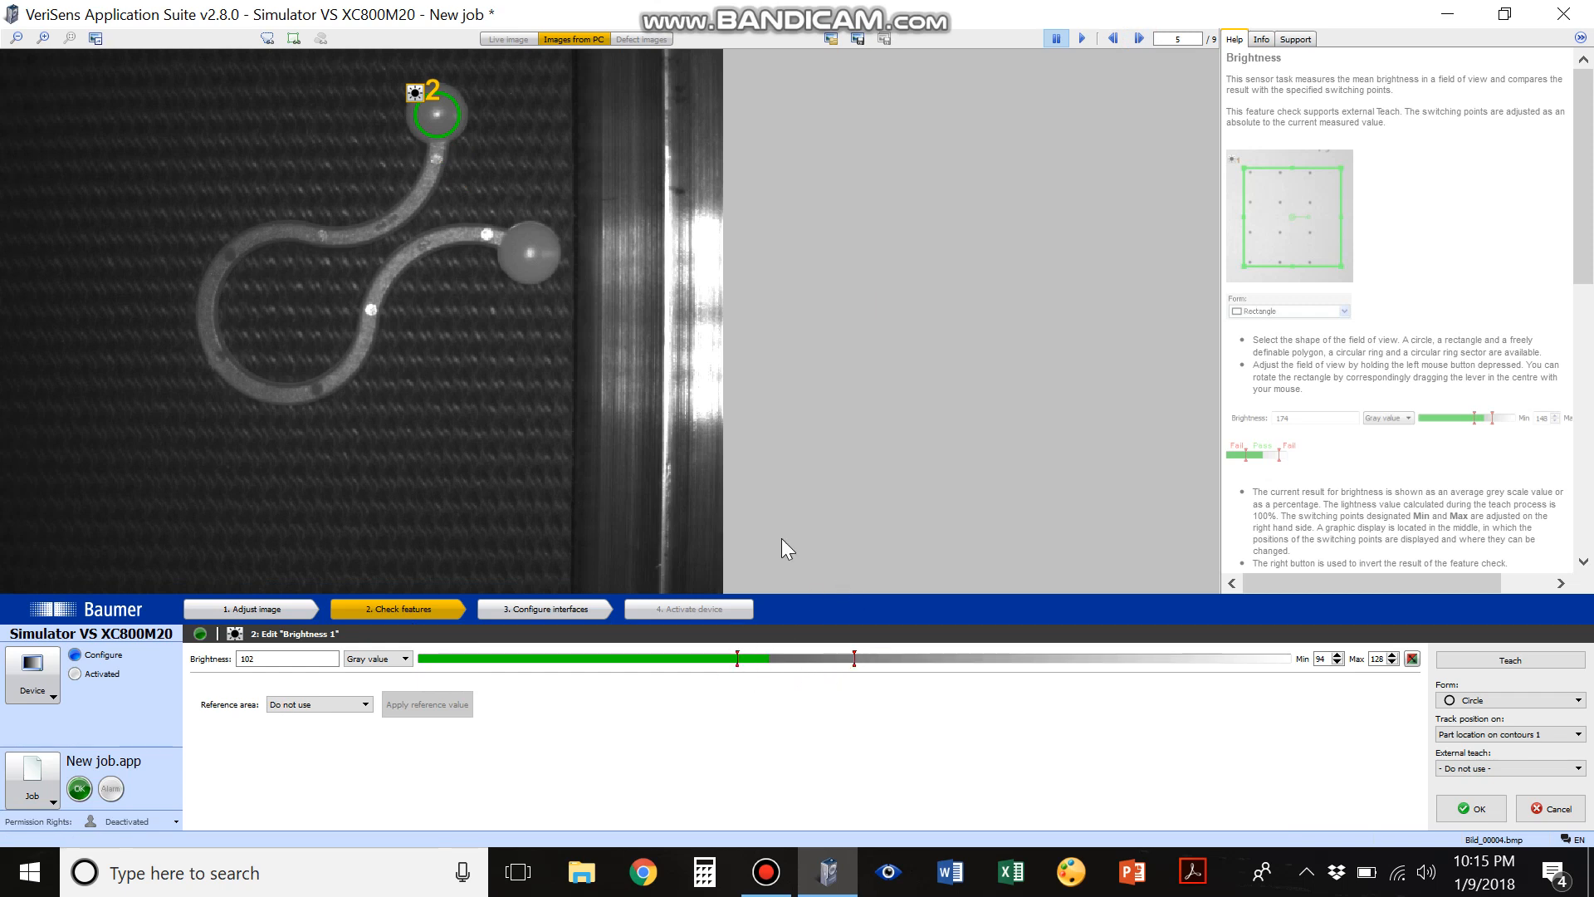
pyautogui.click(1112, 39)
pyautogui.click(1112, 39)
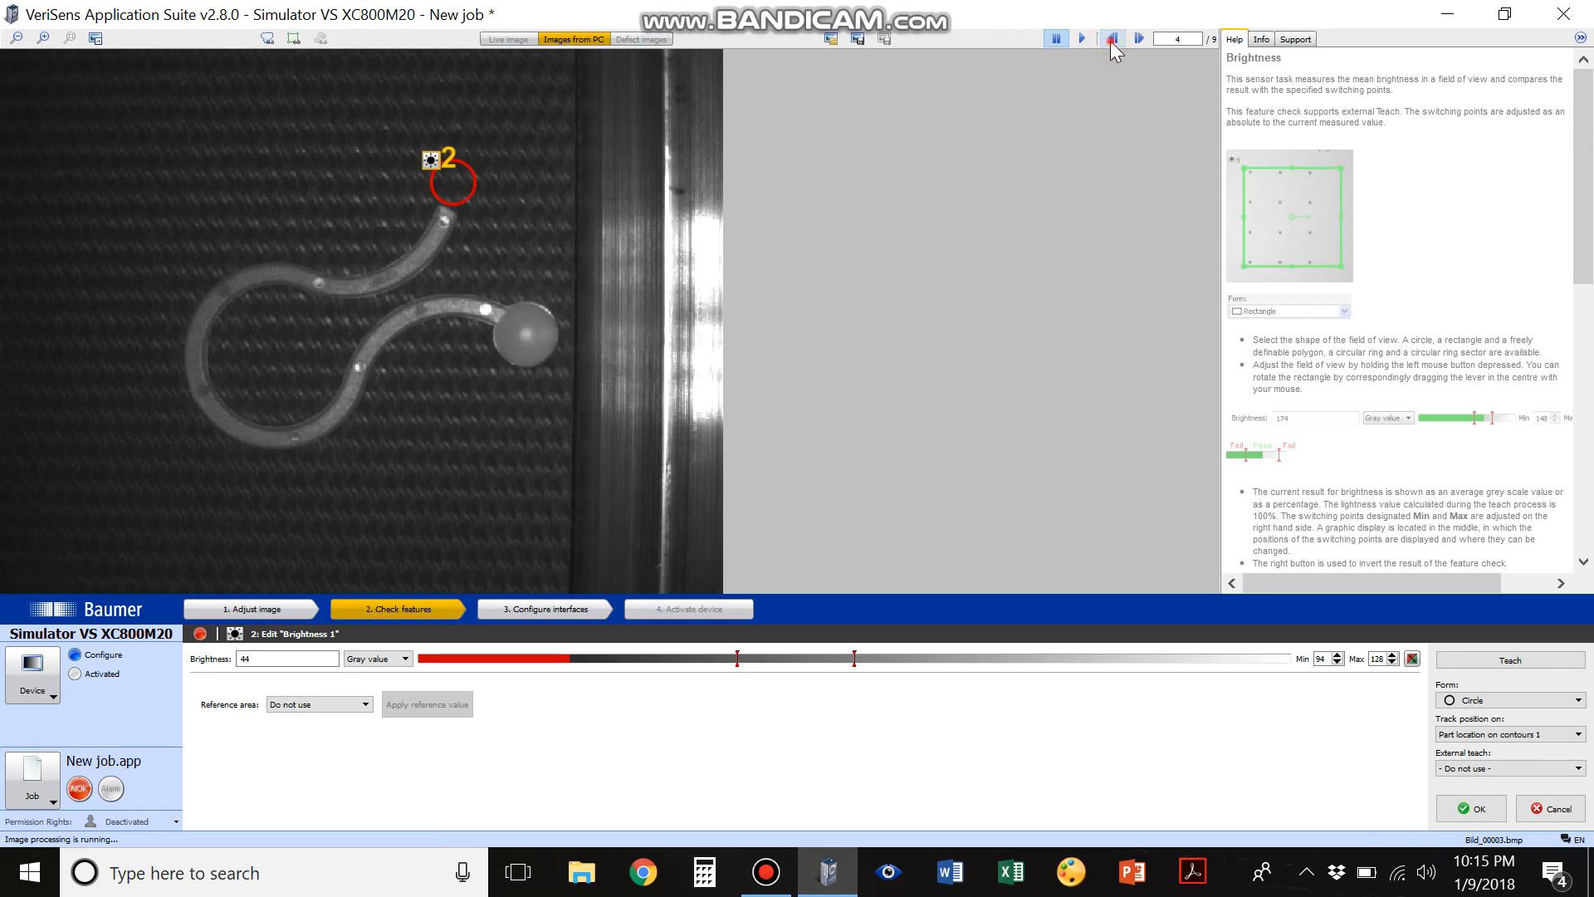
pyautogui.click(1112, 39)
pyautogui.click(1112, 39)
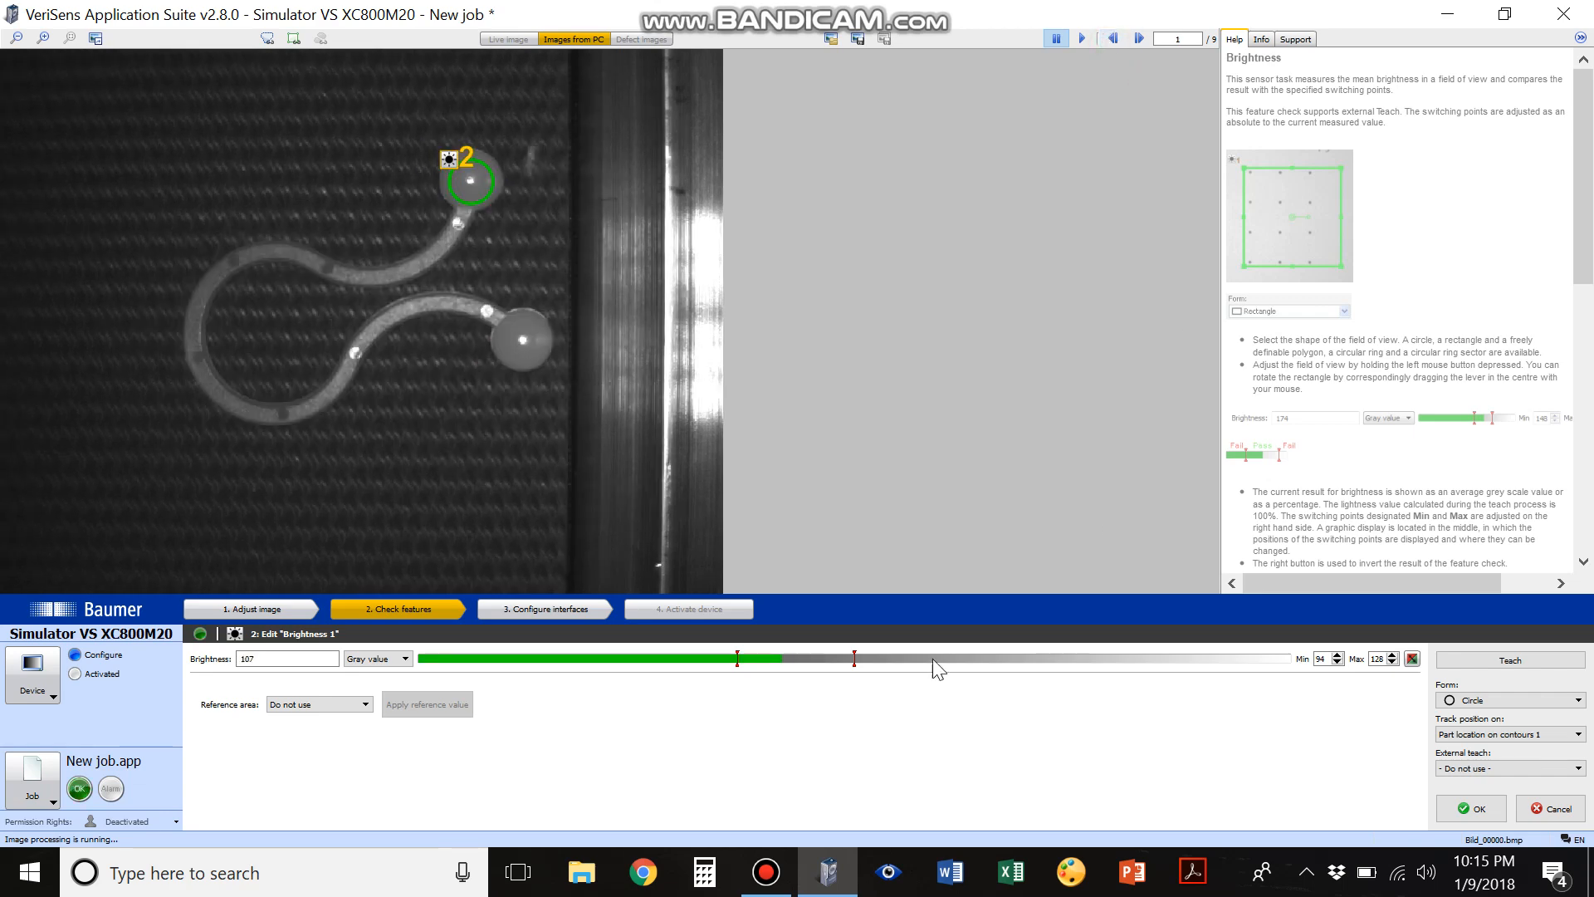
pyautogui.click(1471, 808)
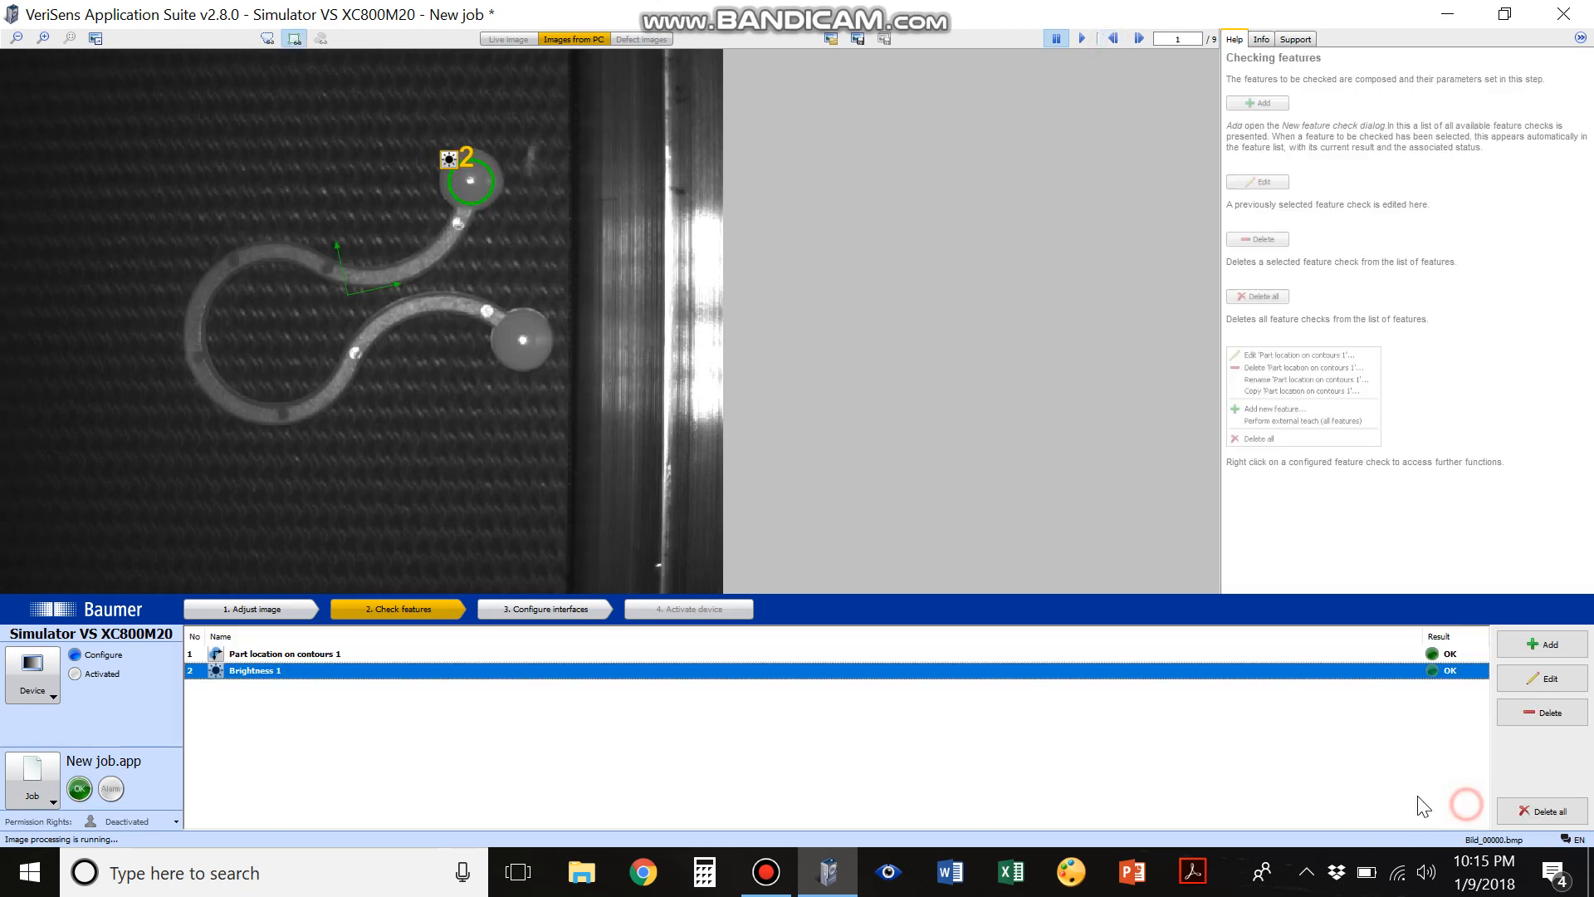
# Copy the Brightness 1 check, place the copy's circular area inside the lower ball, and accept it
pyautogui.rightClick(292, 678)
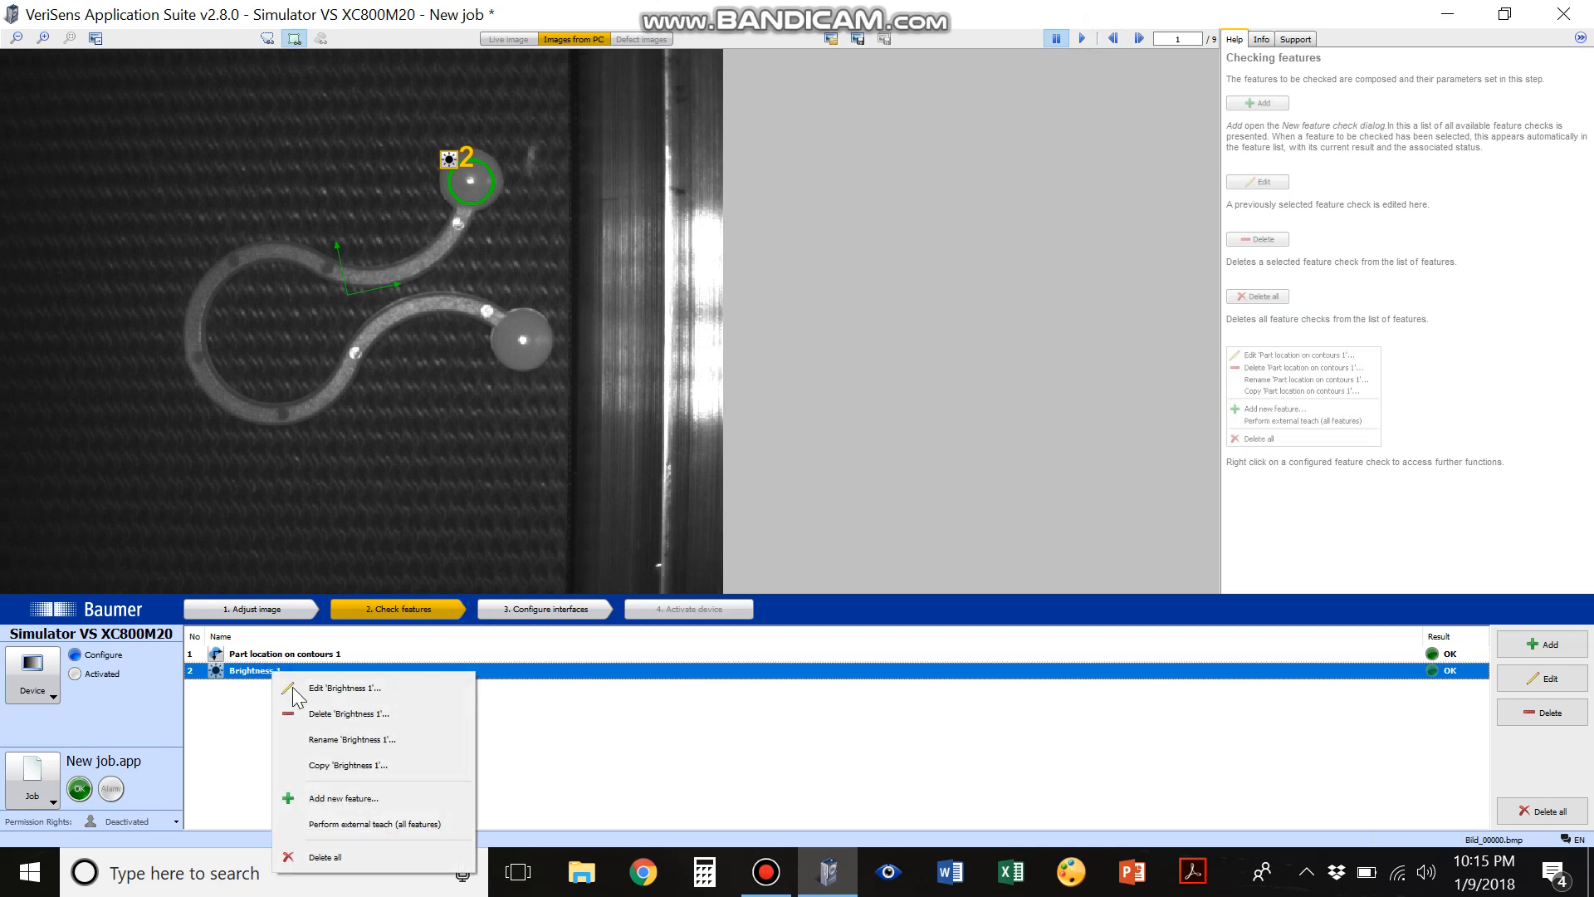
pyautogui.click(331, 764)
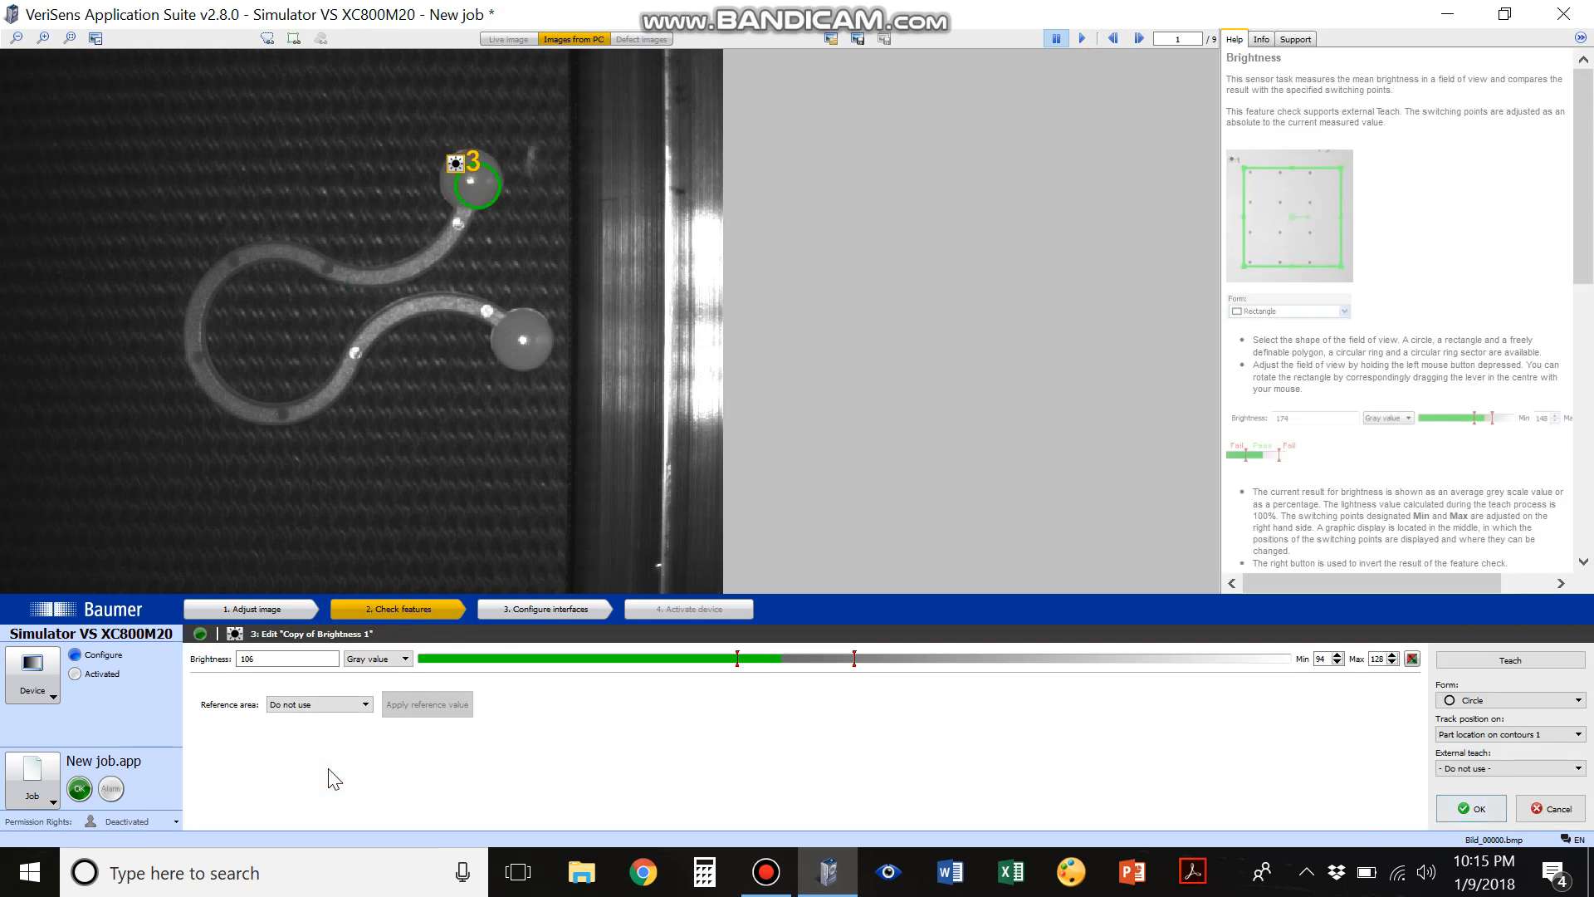
pyautogui.moveTo(473, 177); pyautogui.dragTo(523, 347)
pyautogui.click(1469, 803)
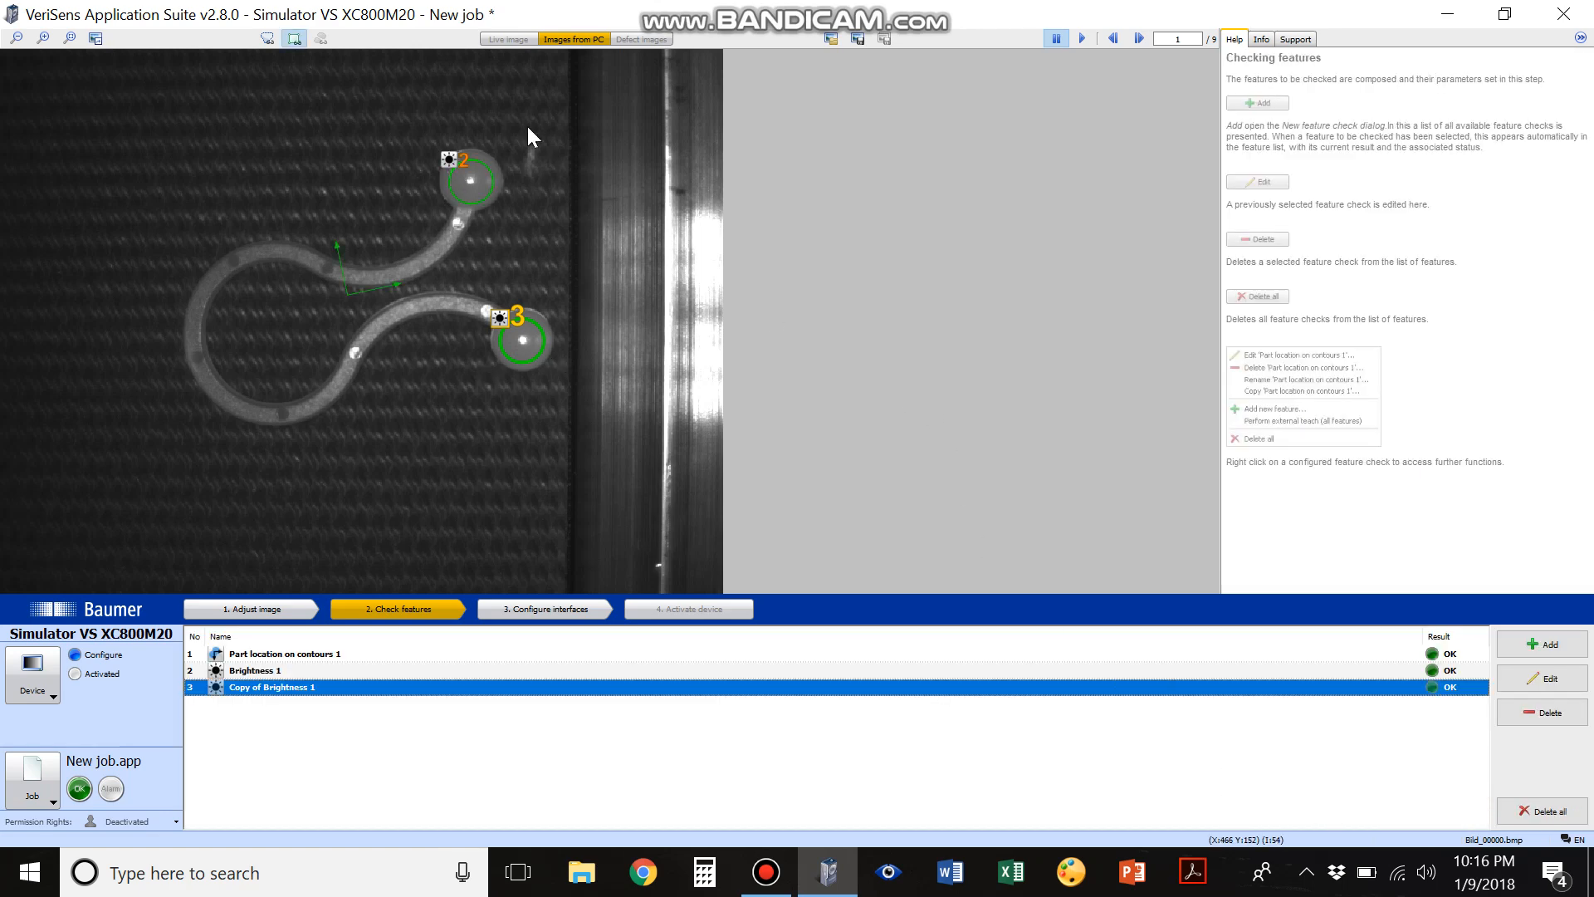
# Step through the loaded images to examine the results of both brightness checks on the upper and lower balls
pyautogui.click(1141, 39)
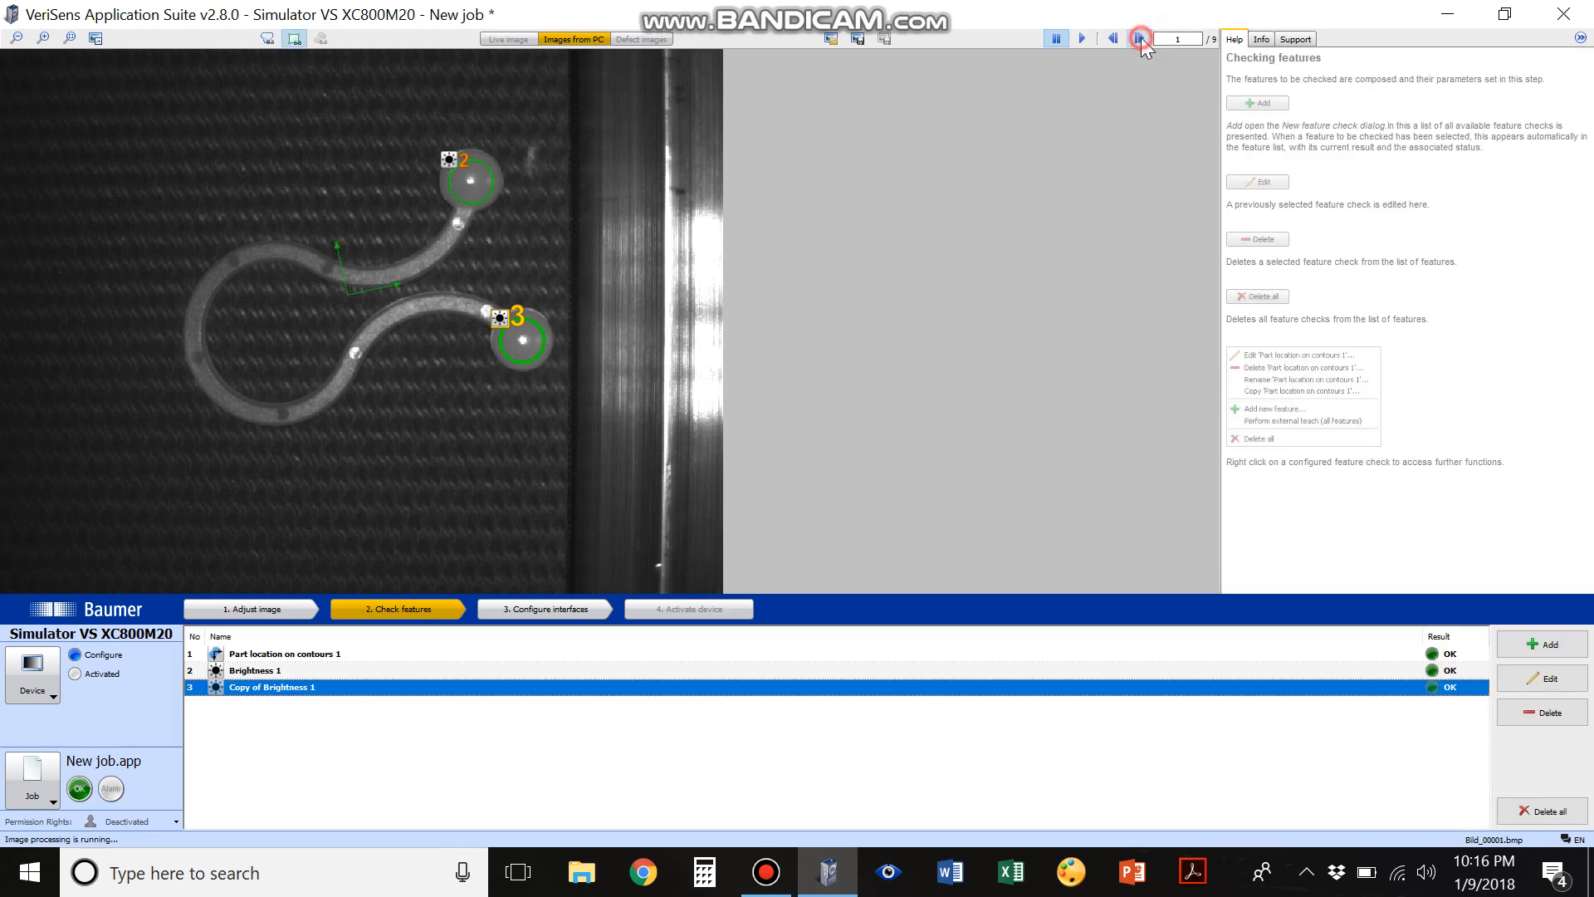
pyautogui.click(1141, 38)
pyautogui.click(1140, 39)
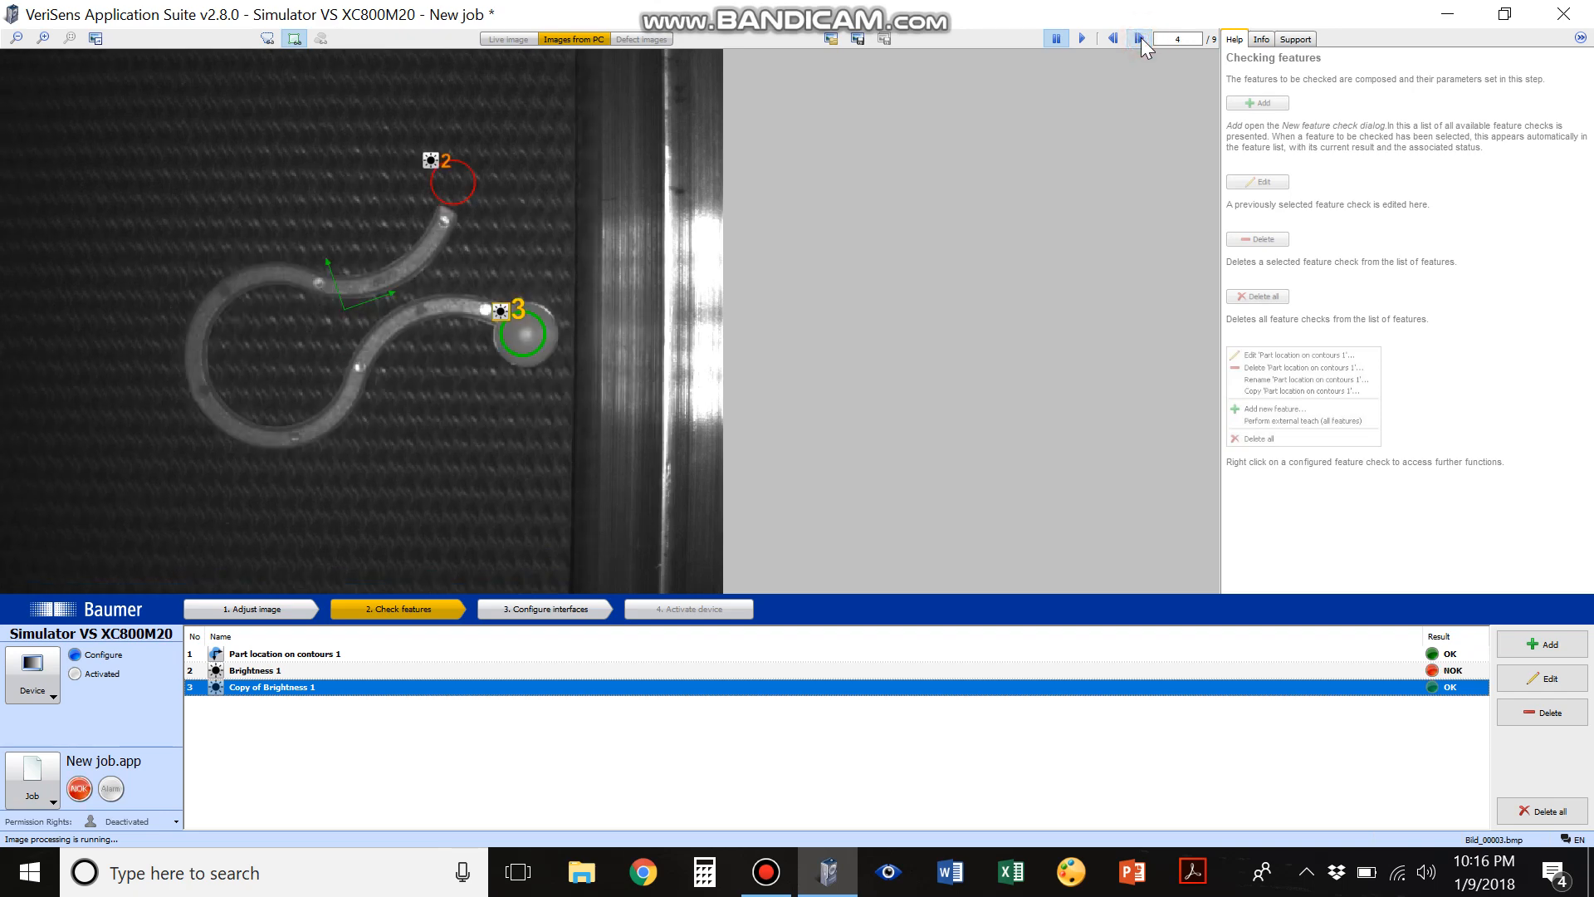
pyautogui.click(1141, 38)
pyautogui.click(1140, 39)
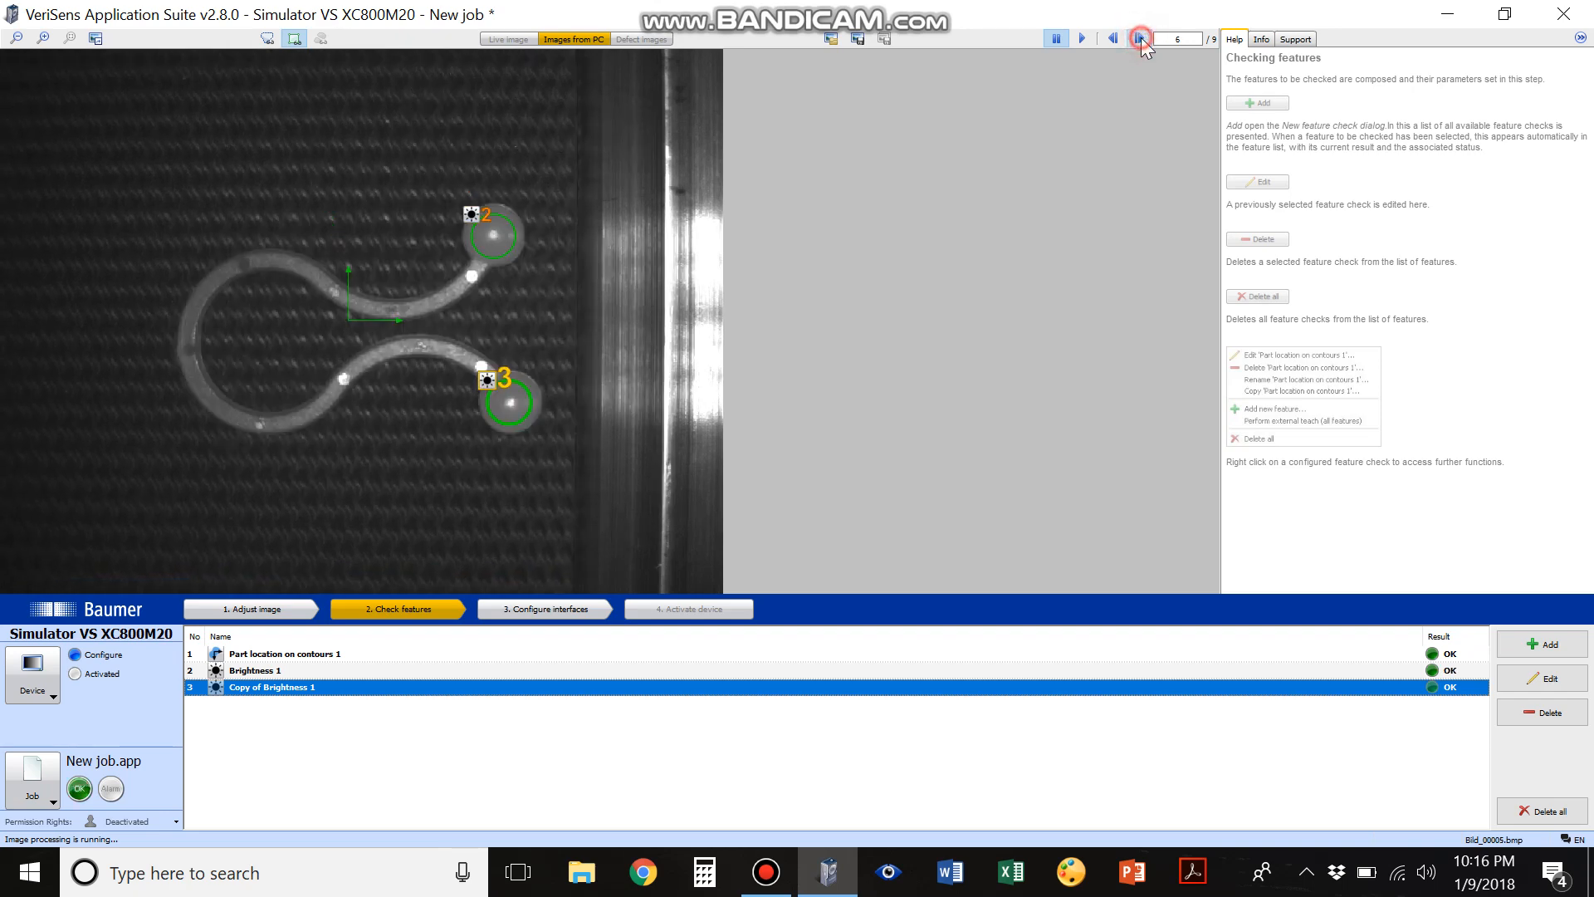
pyautogui.click(1140, 39)
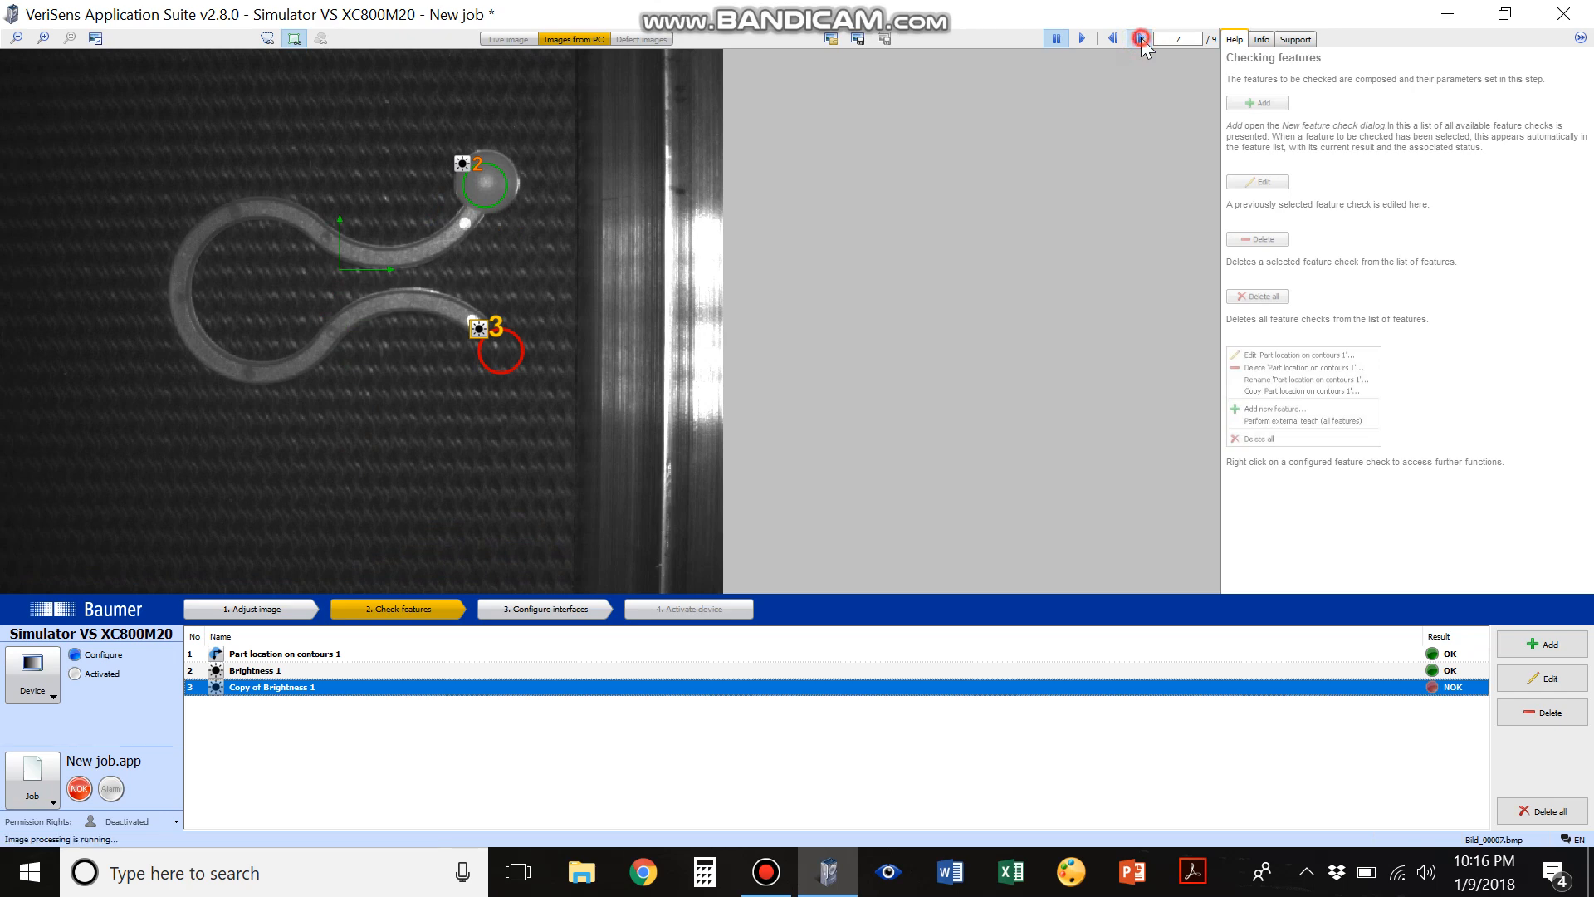
pyautogui.click(1140, 38)
pyautogui.click(1141, 38)
pyautogui.click(1140, 39)
pyautogui.click(1140, 38)
pyautogui.click(1141, 38)
pyautogui.click(1140, 38)
pyautogui.click(1140, 38)
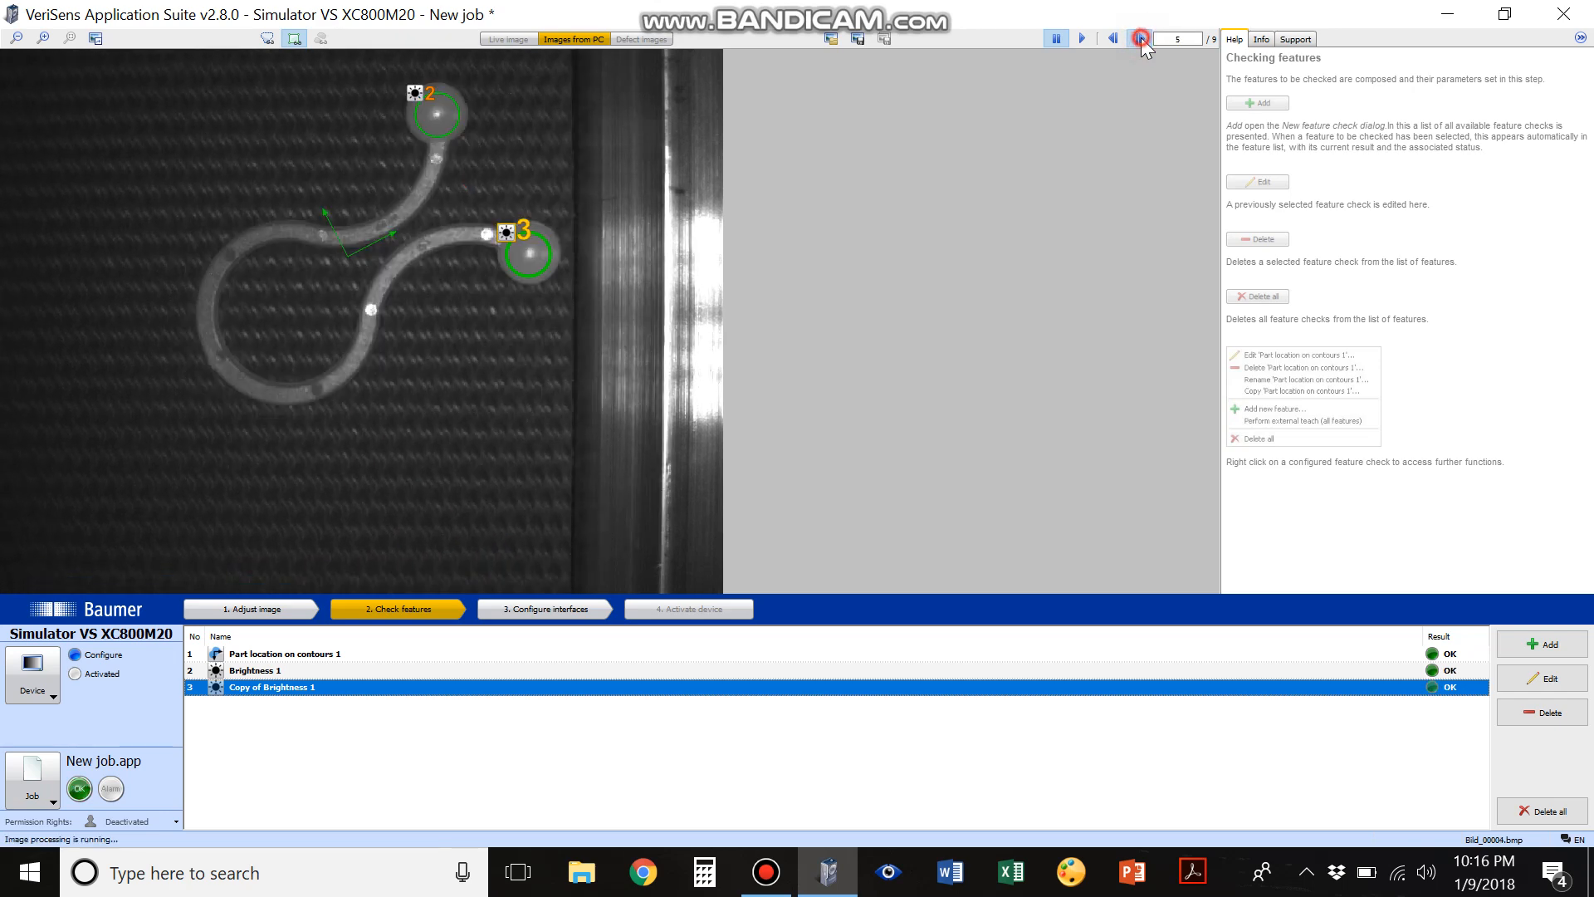
pyautogui.click(1141, 38)
pyautogui.click(1141, 39)
pyautogui.click(1140, 38)
pyautogui.click(1141, 39)
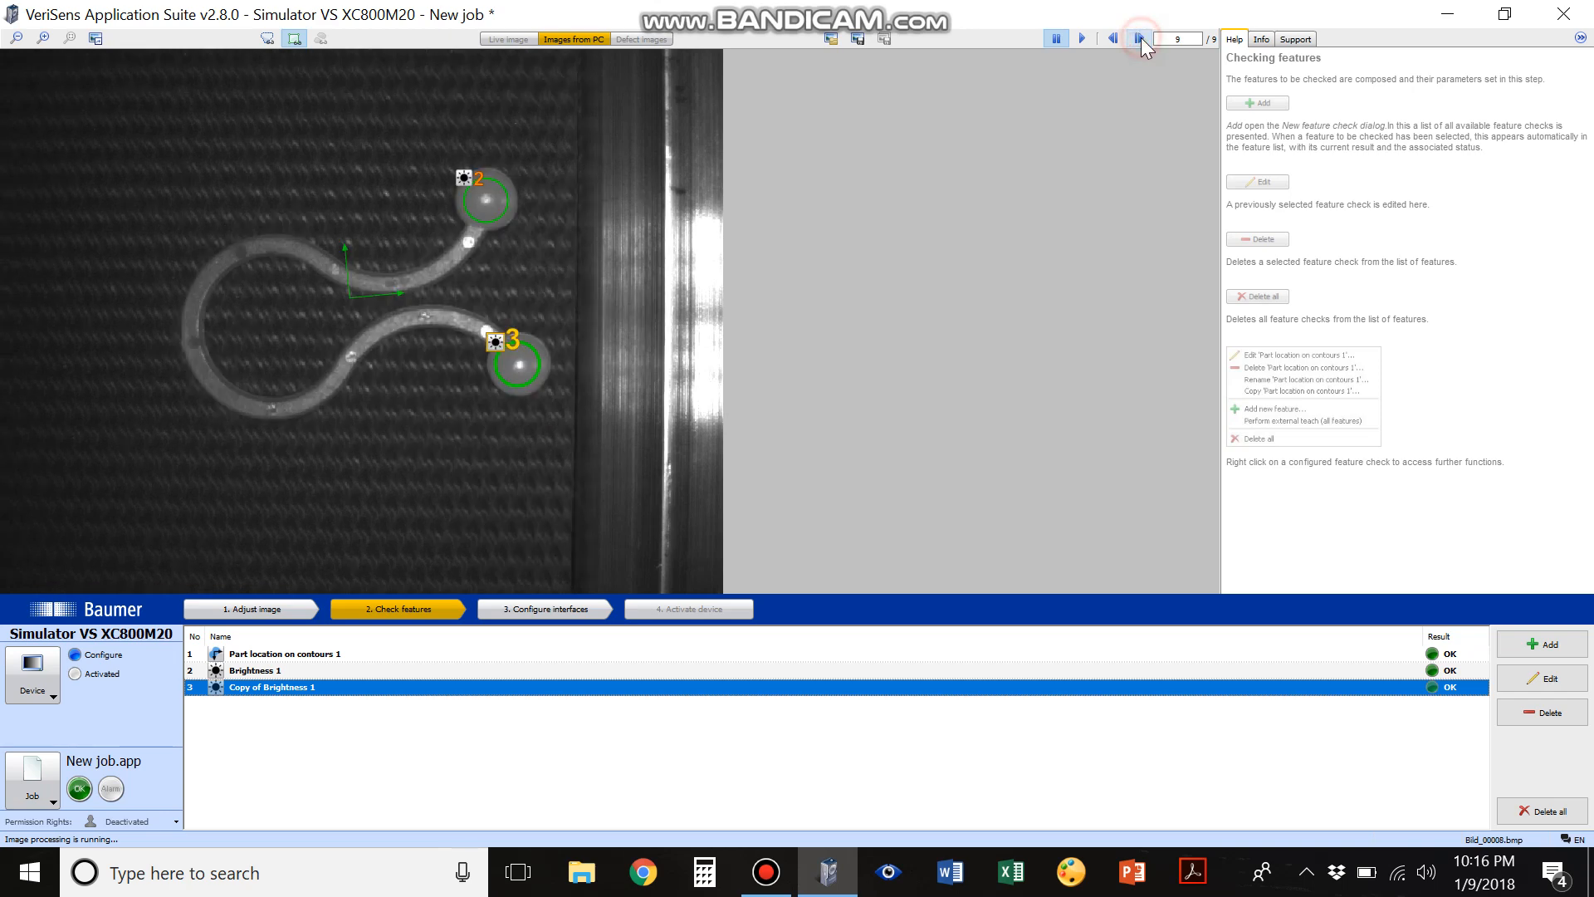
pyautogui.click(1141, 38)
pyautogui.click(1140, 39)
pyautogui.click(1141, 38)
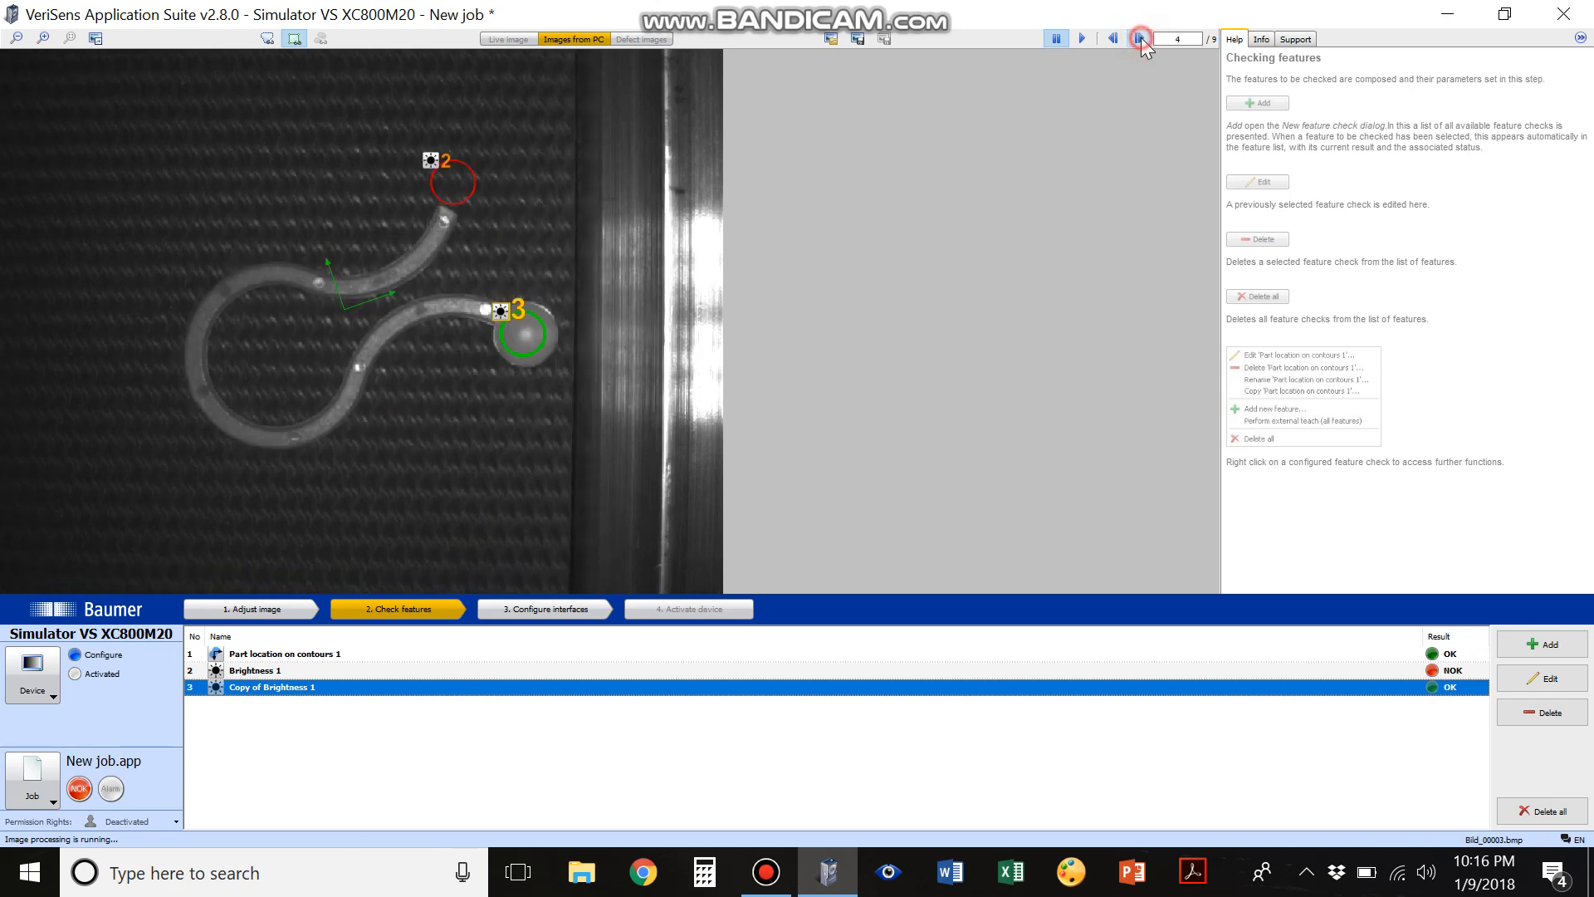
pyautogui.click(1140, 38)
pyautogui.click(1140, 38)
pyautogui.click(1140, 38)
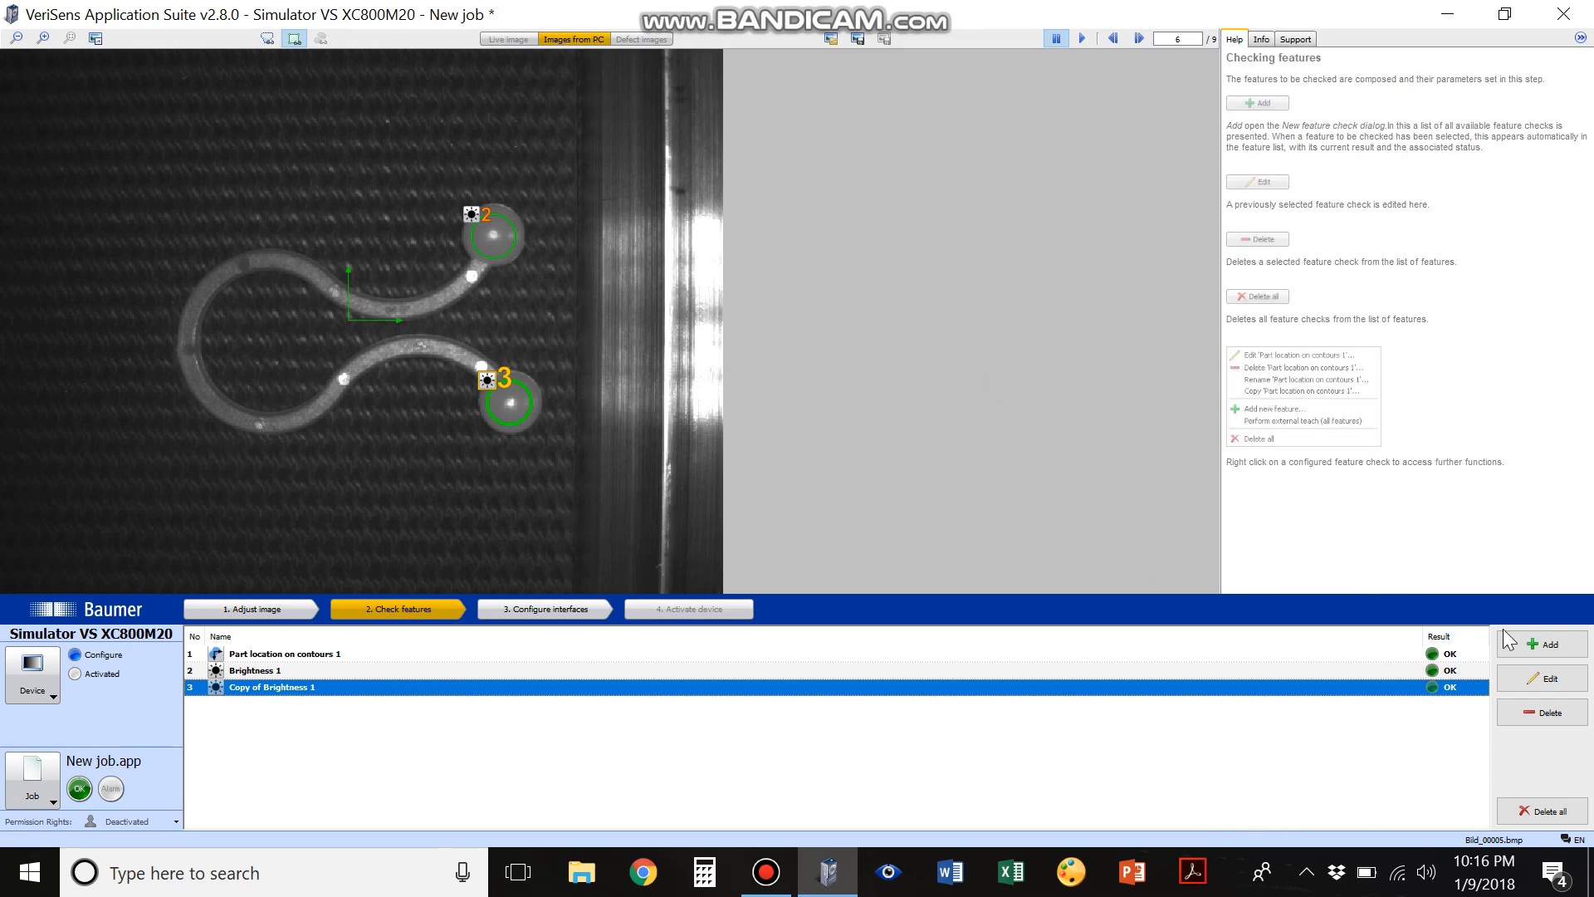
# Add a Point position check from the geometry types and place its point on the part's outer bend at about X 172, Y 273 pixels
pyautogui.click(1539, 643)
pyautogui.click(752, 274)
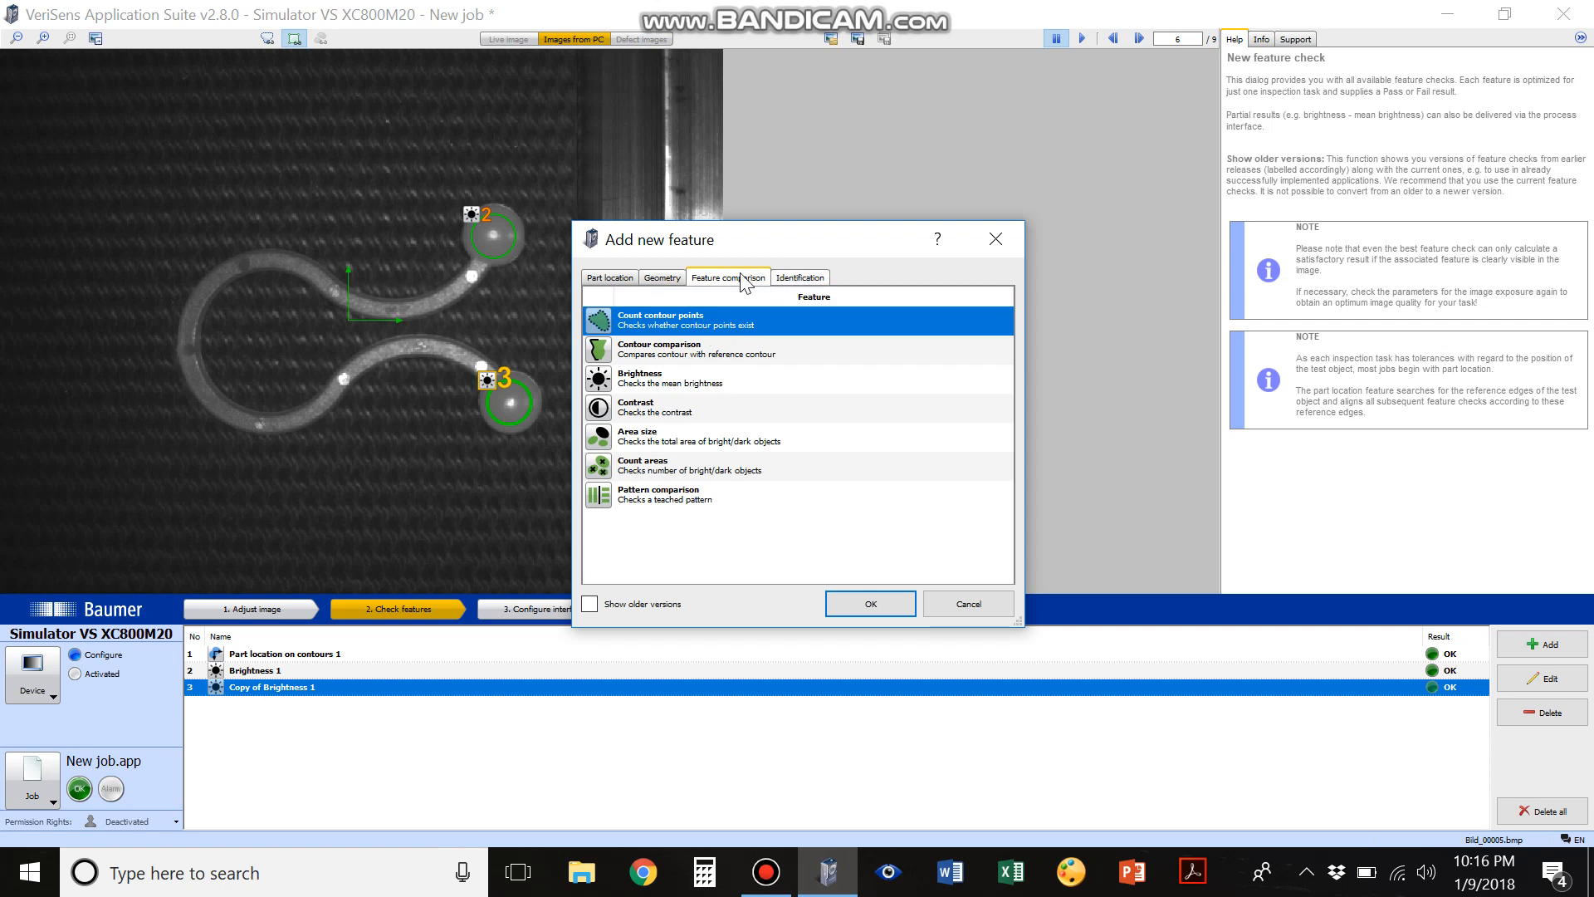
pyautogui.click(657, 280)
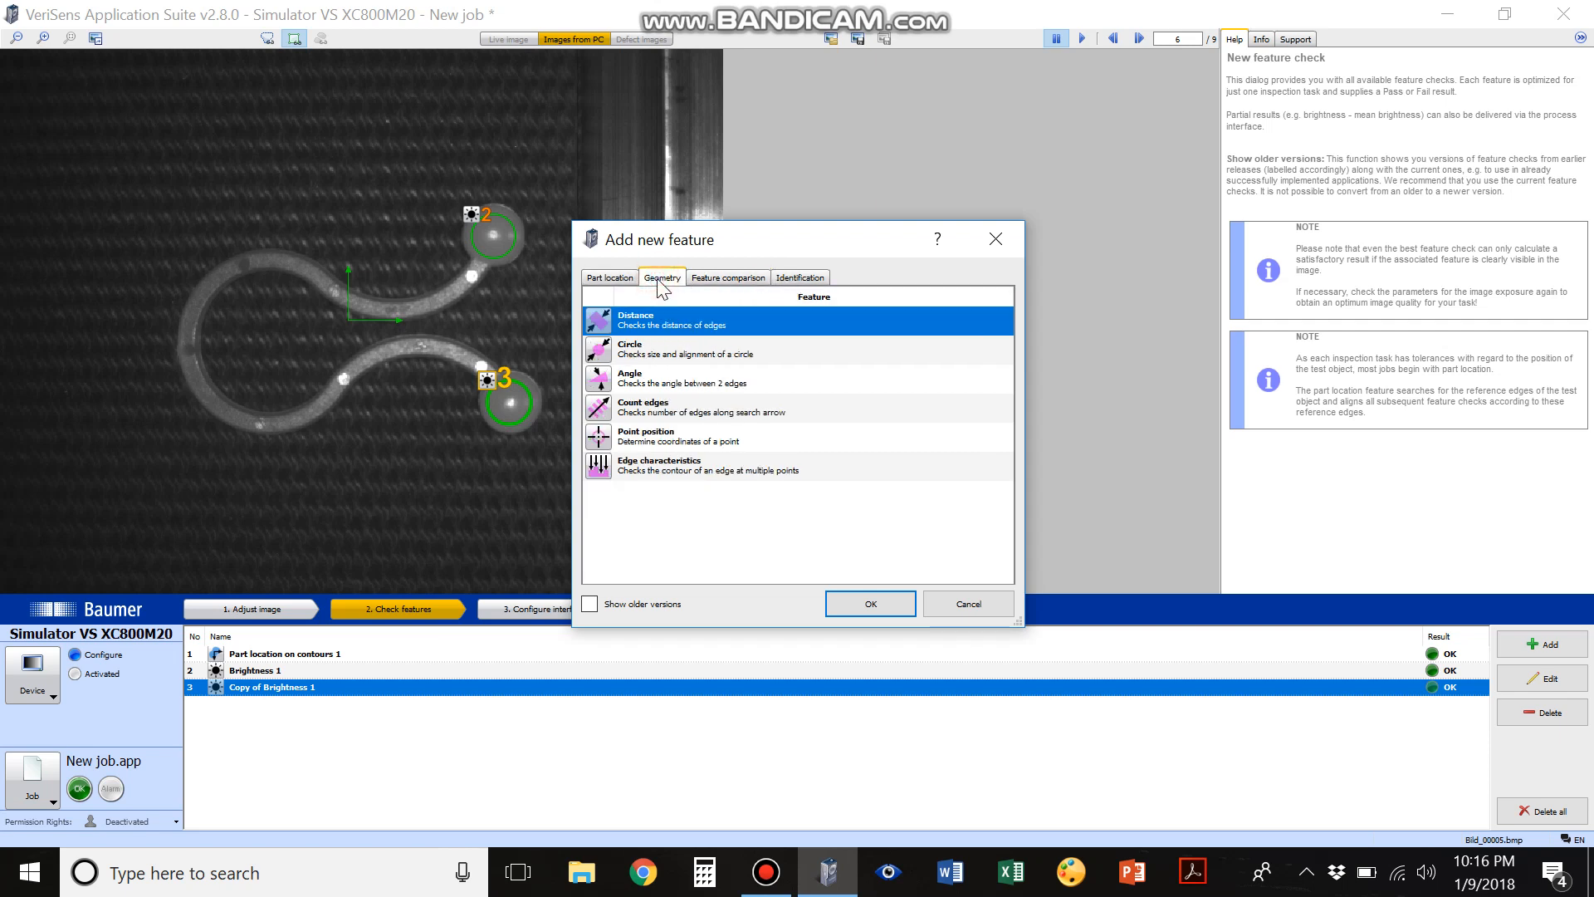
pyautogui.doubleClick(646, 436)
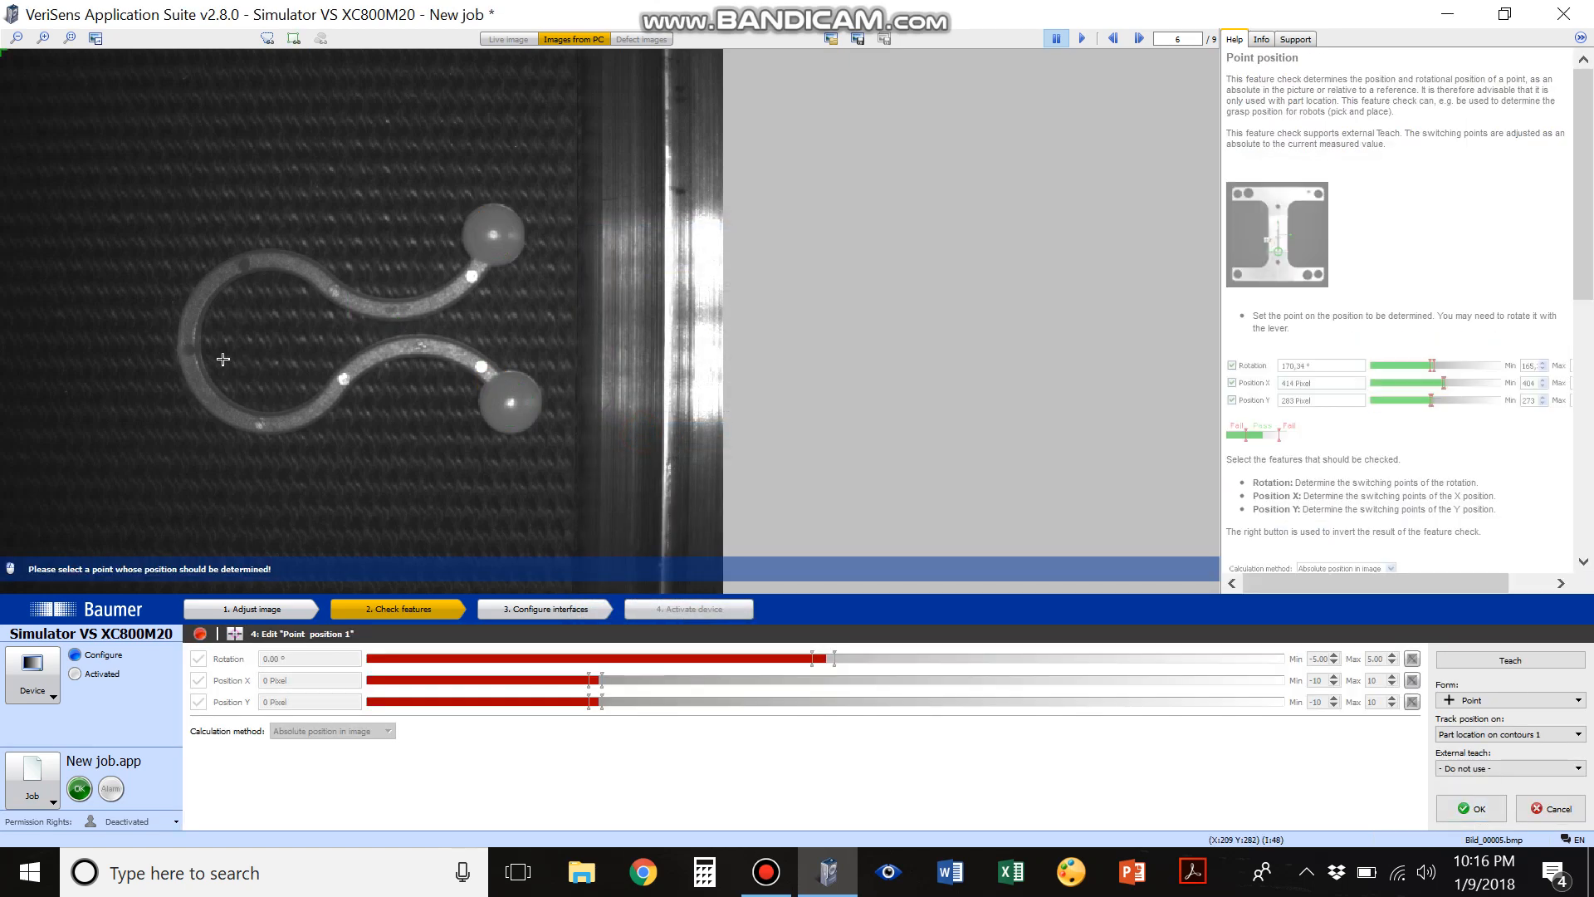
pyautogui.click(185, 347)
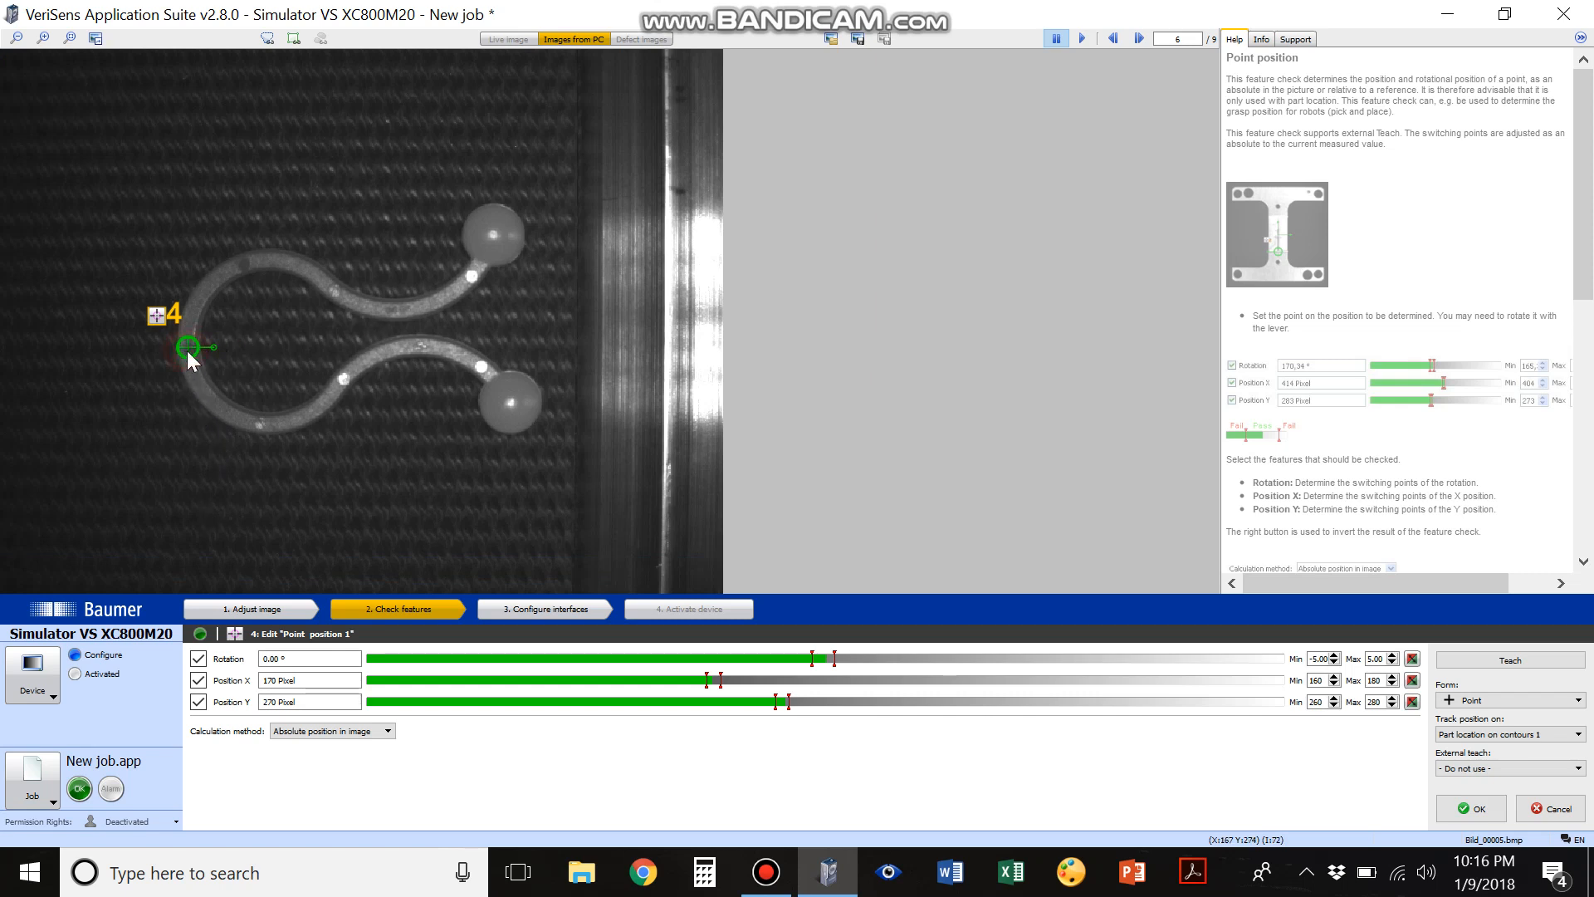
pyautogui.moveTo(188, 345)
pyautogui.mouseDown()
pyautogui.moveTo(479, 254)
pyautogui.moveTo(445, 310)
pyautogui.moveTo(191, 350)
pyautogui.mouseUp()
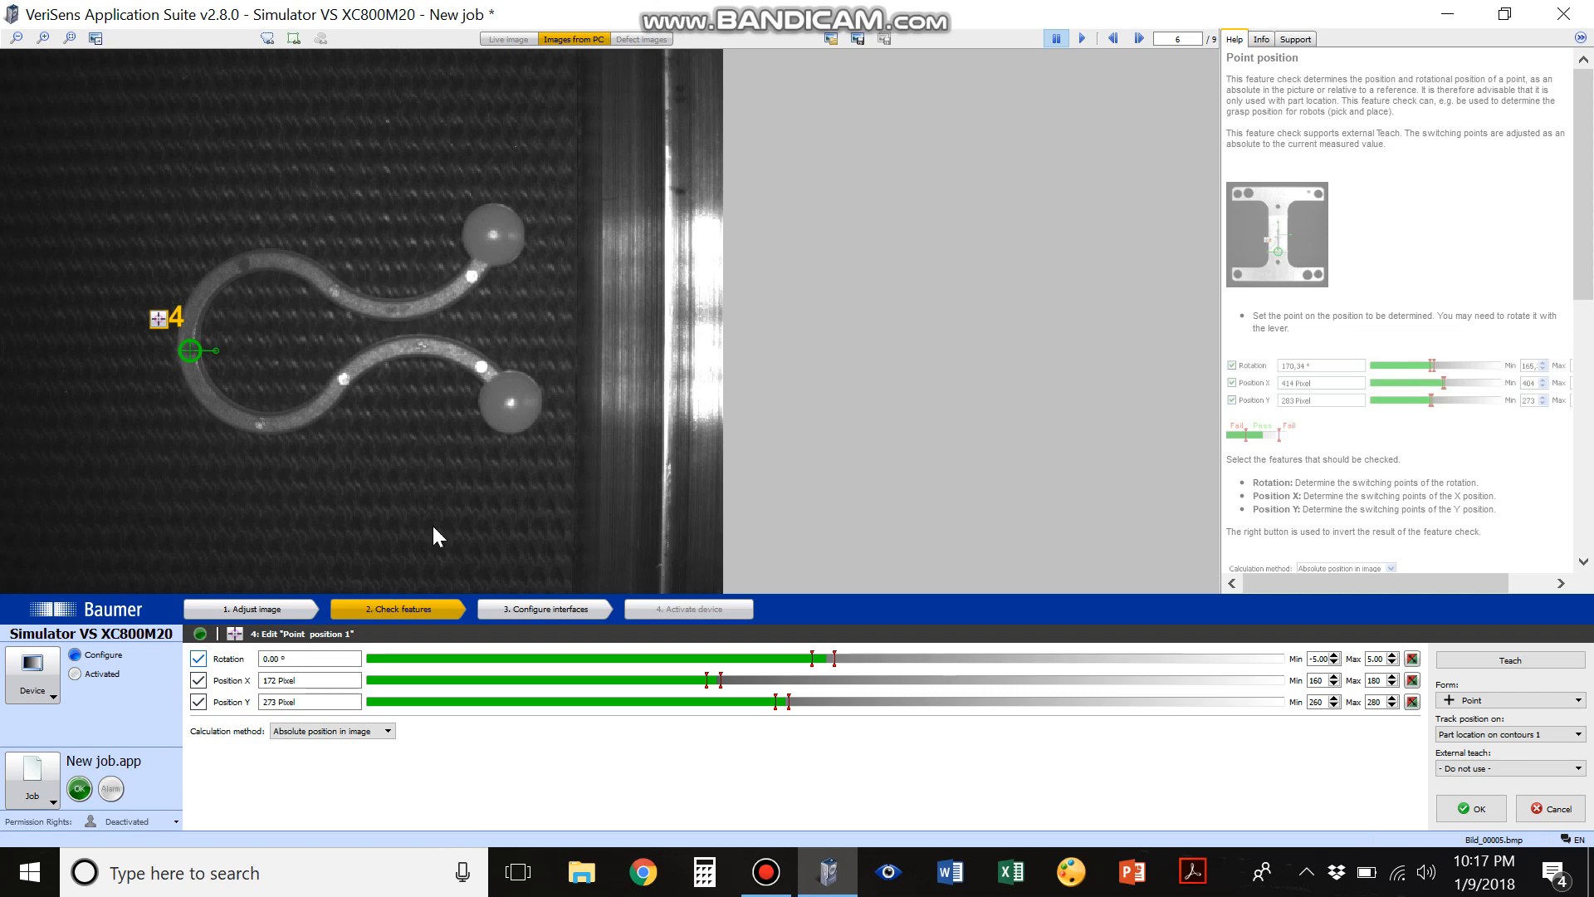
# Compare the point position check in neighbouring images and disable its Rotation, Position X and Position Y limits
pyautogui.click(1144, 39)
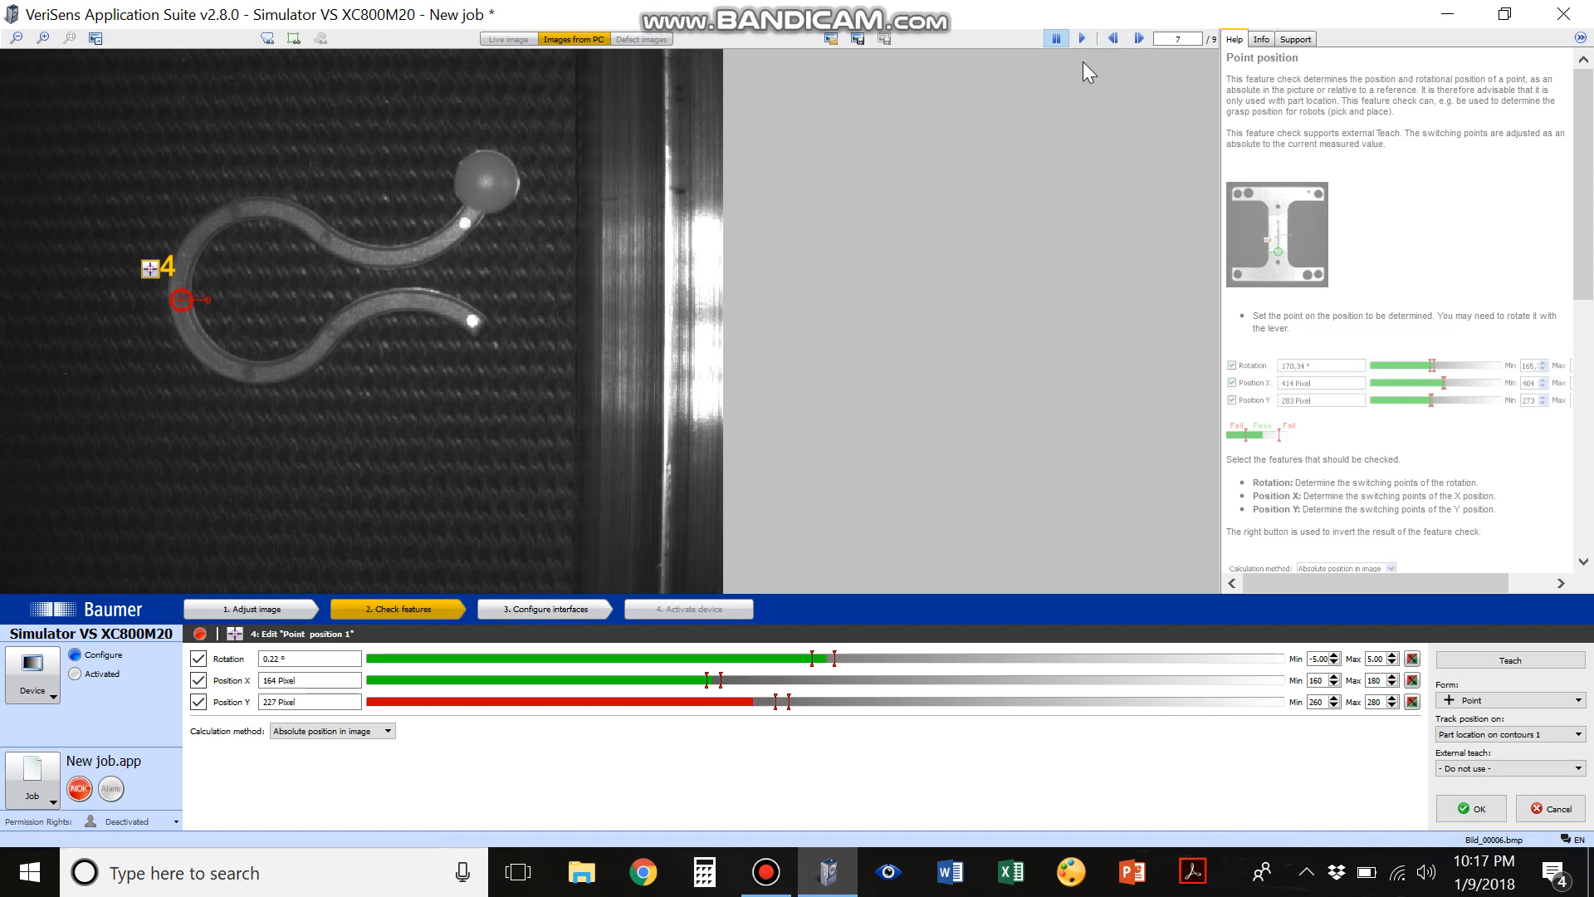
pyautogui.click(1114, 39)
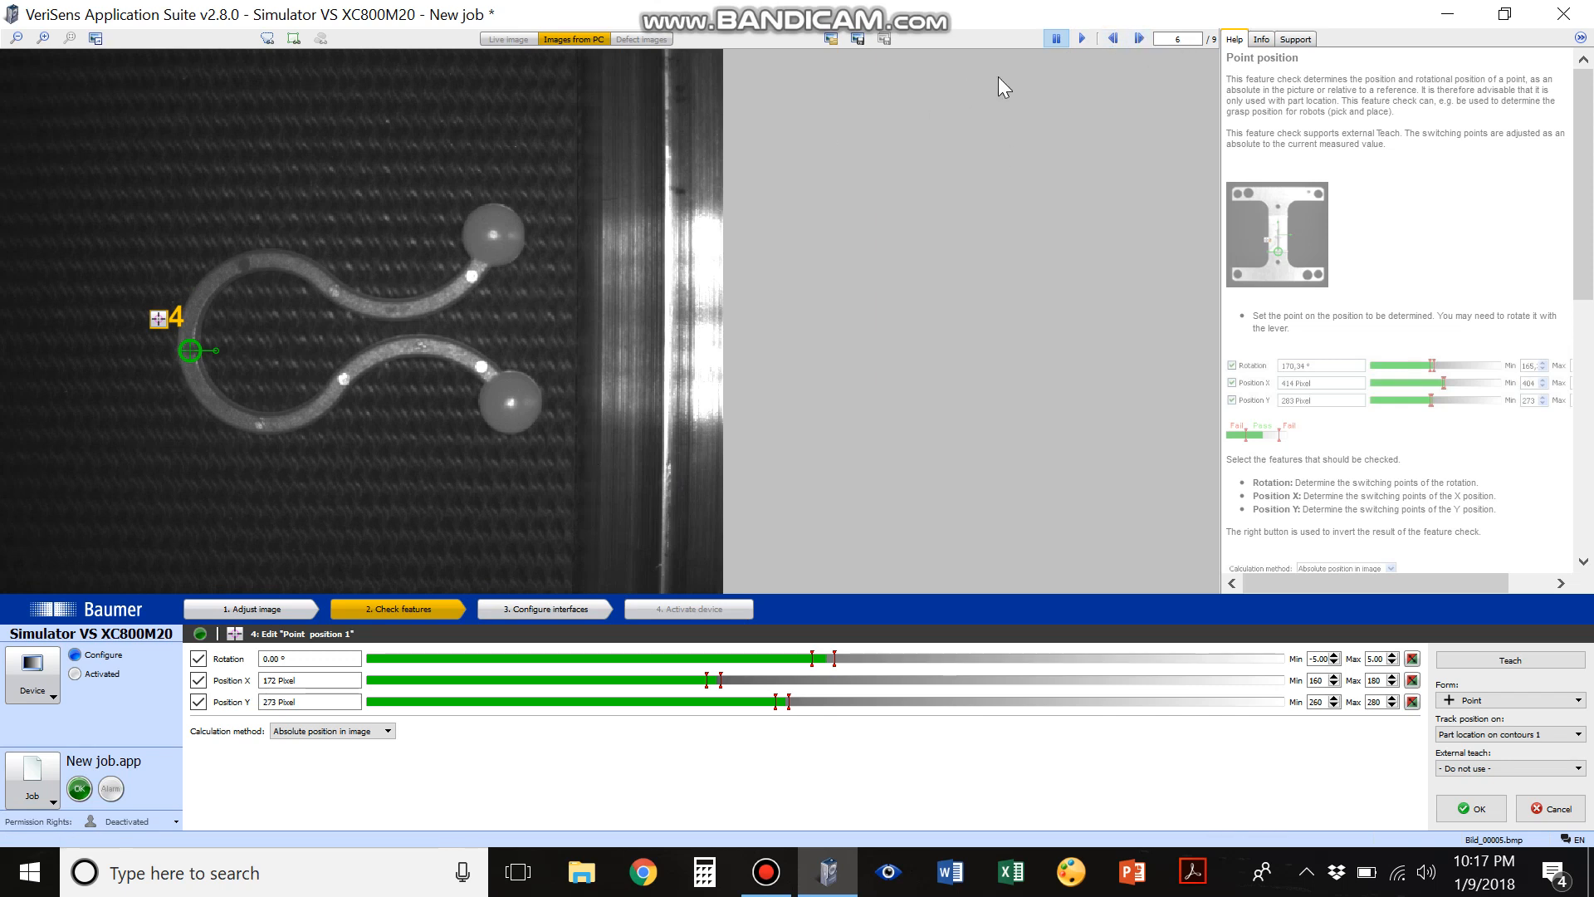
pyautogui.click(1140, 39)
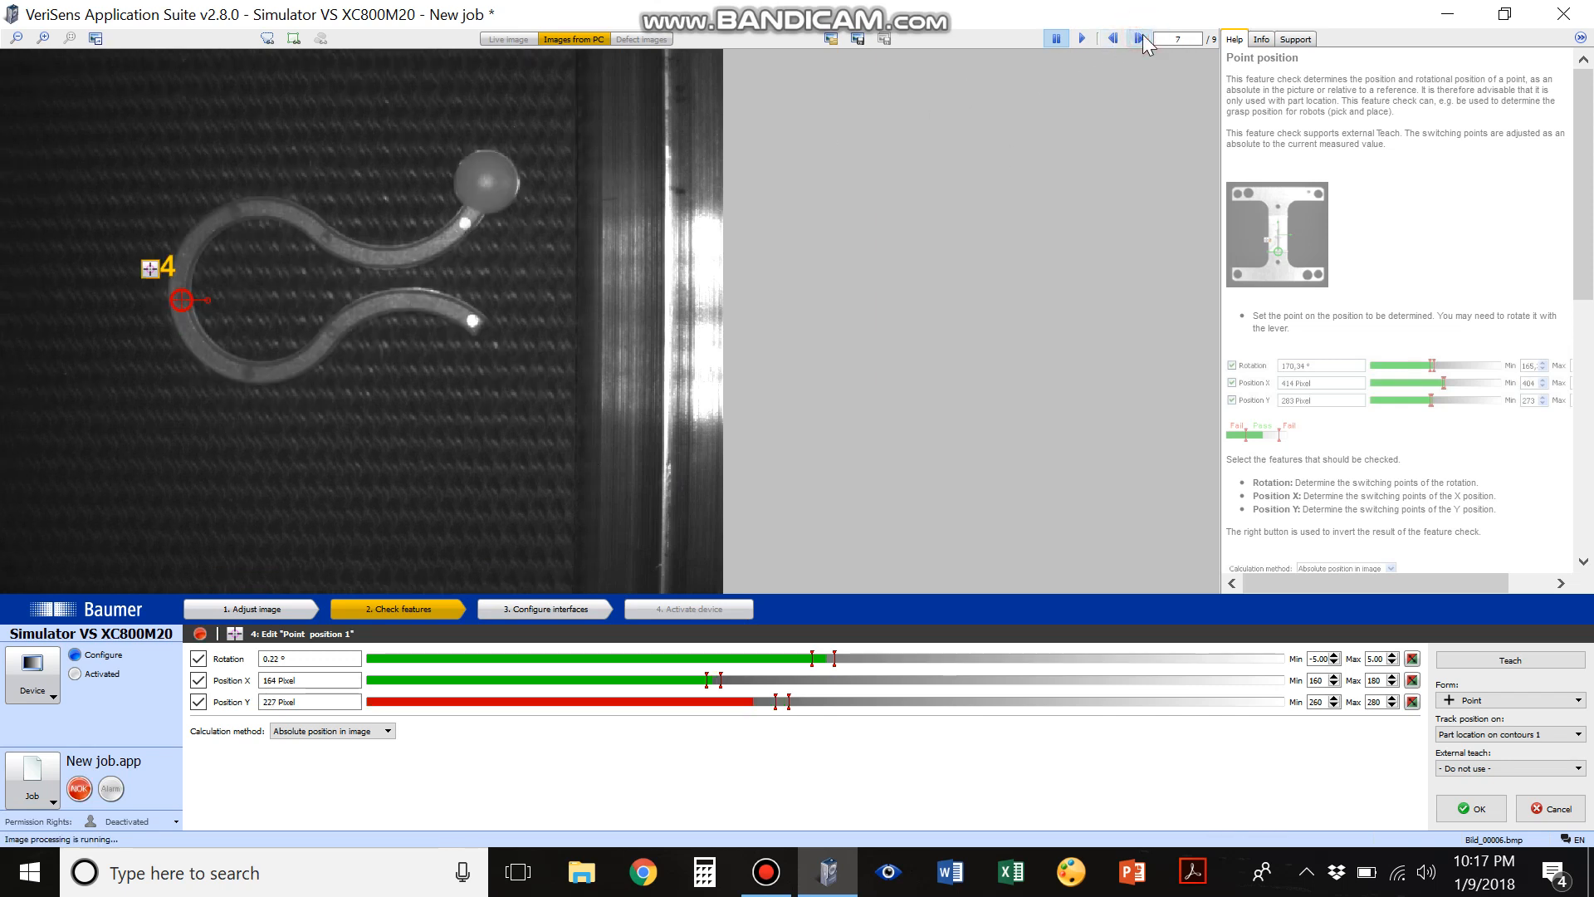
pyautogui.click(199, 701)
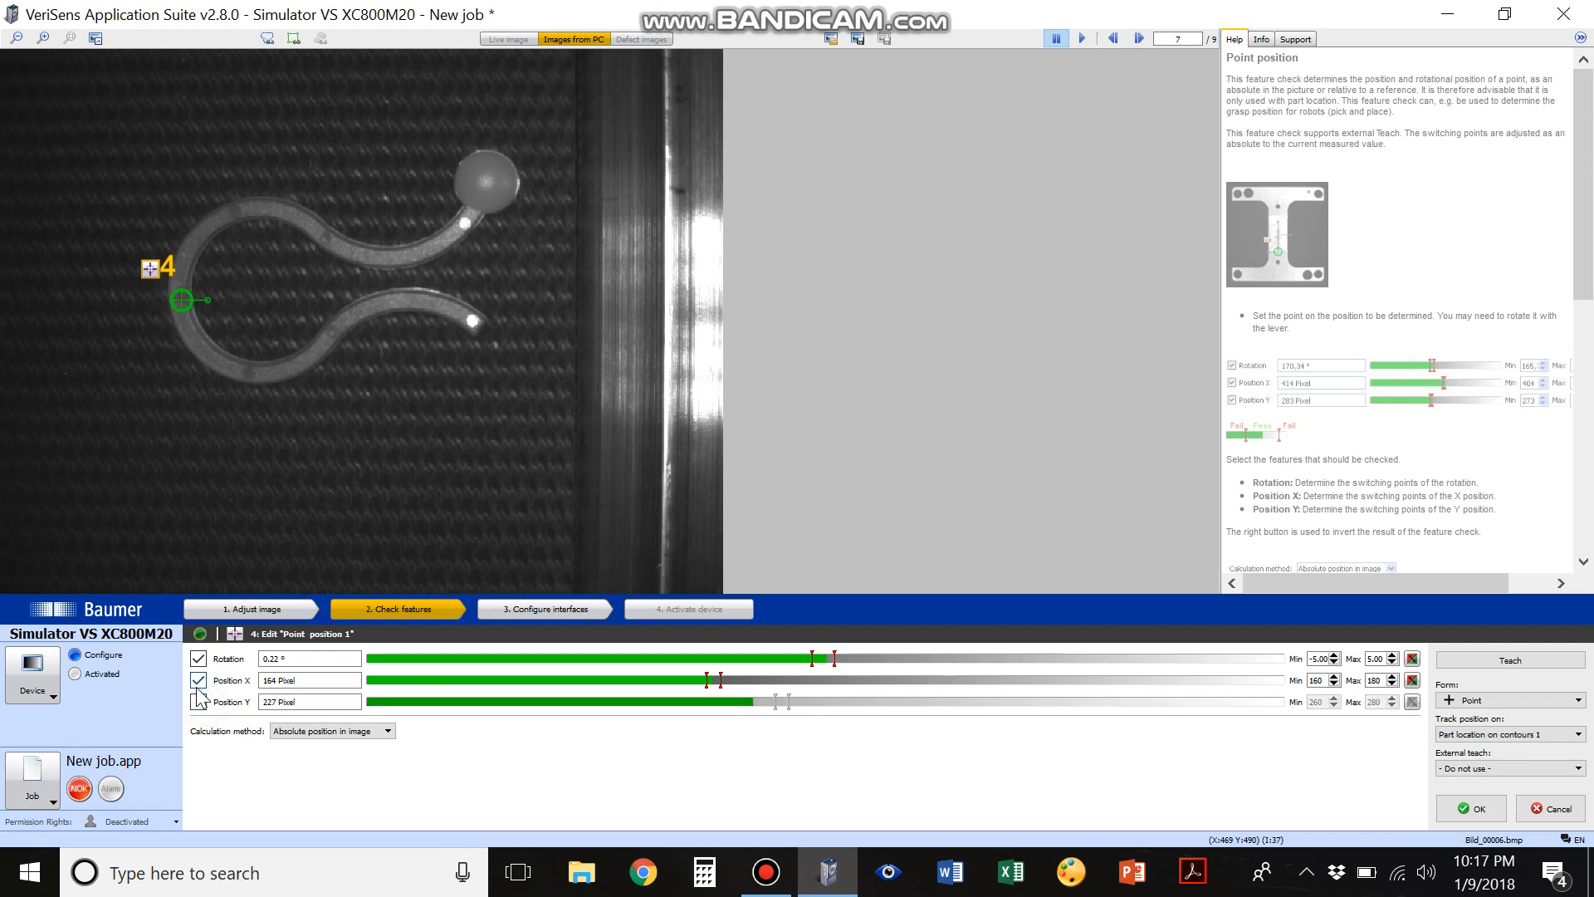
pyautogui.click(199, 681)
pyautogui.click(199, 658)
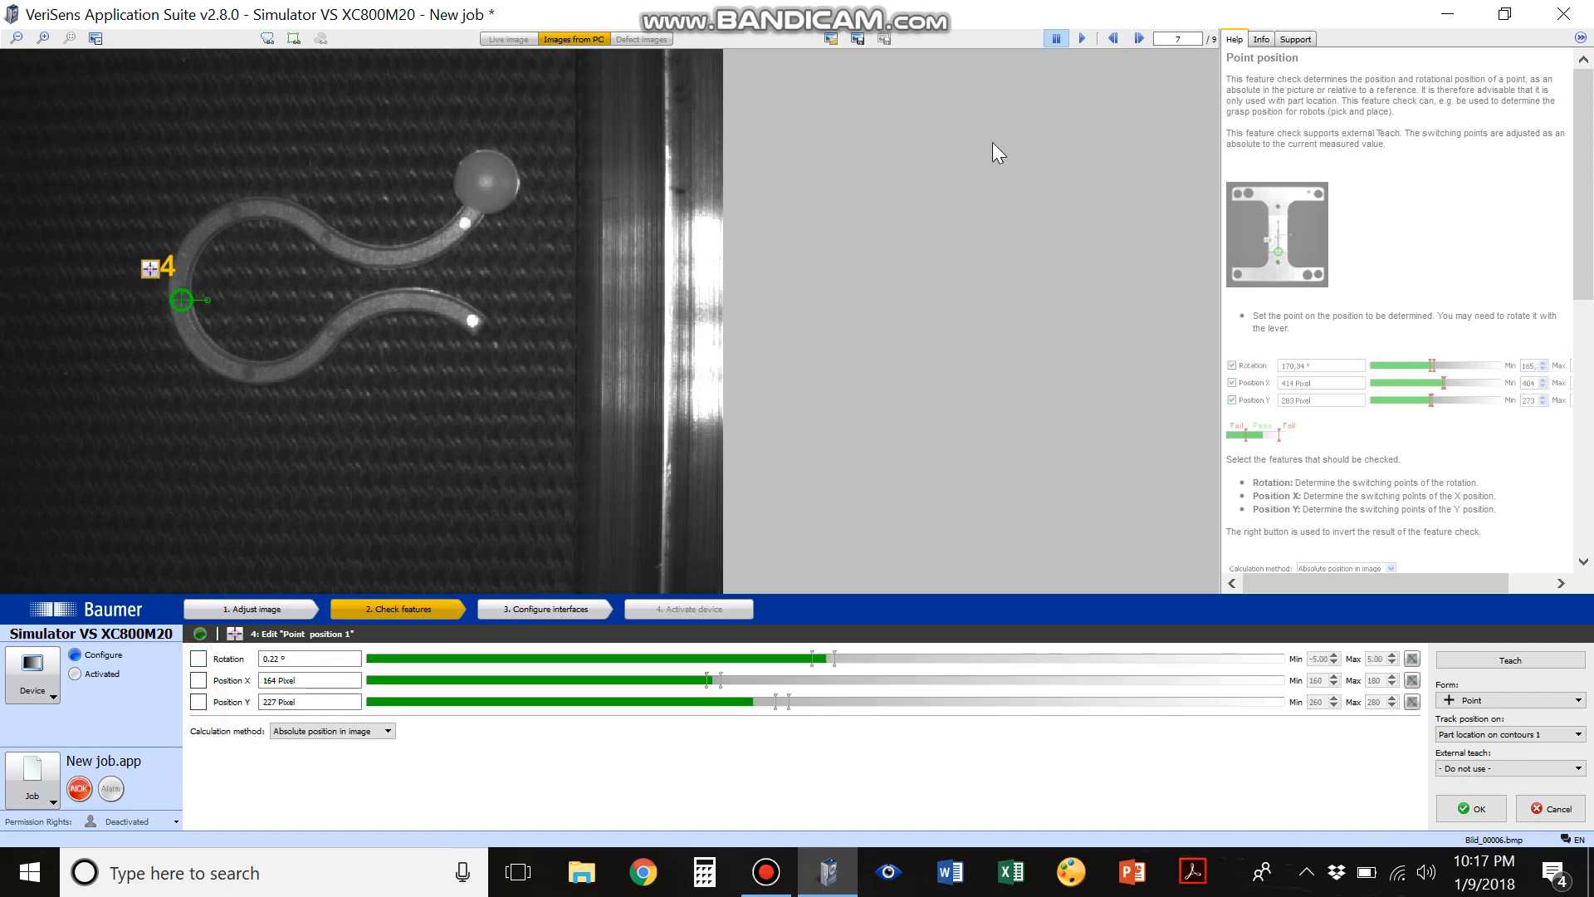
# Step through the loaded images to examine how the point's rotation and X/Y position follow the part in each one
pyautogui.click(1142, 39)
pyautogui.click(1141, 39)
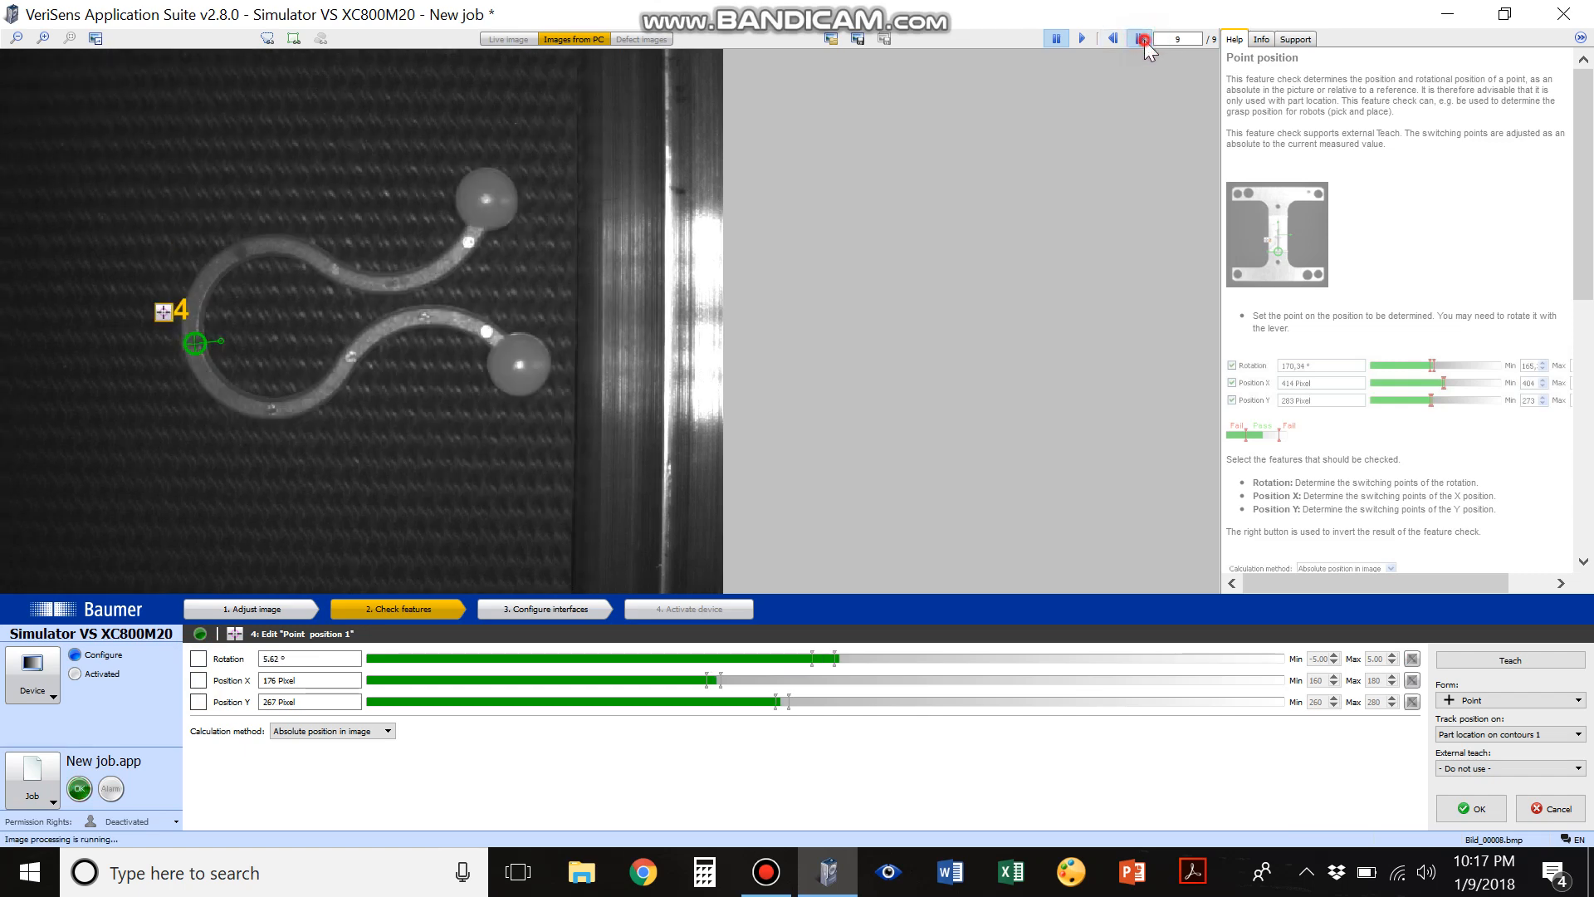
pyautogui.click(1141, 39)
pyautogui.click(1141, 39)
pyautogui.click(1142, 39)
pyautogui.click(1142, 39)
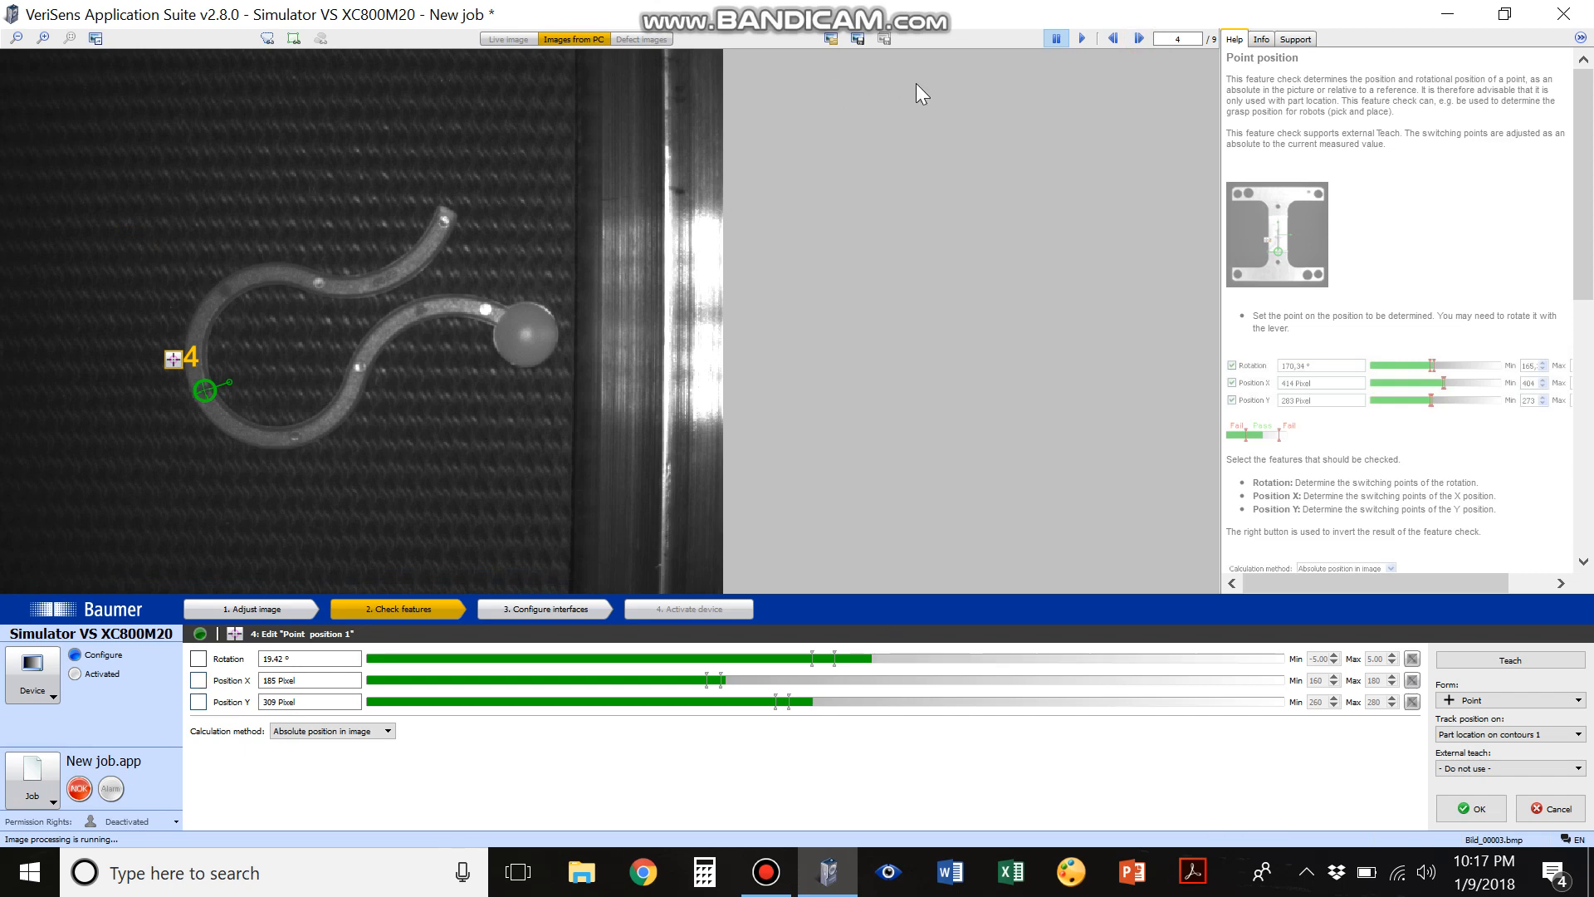
pyautogui.click(1139, 39)
pyautogui.click(1139, 39)
pyautogui.click(1139, 39)
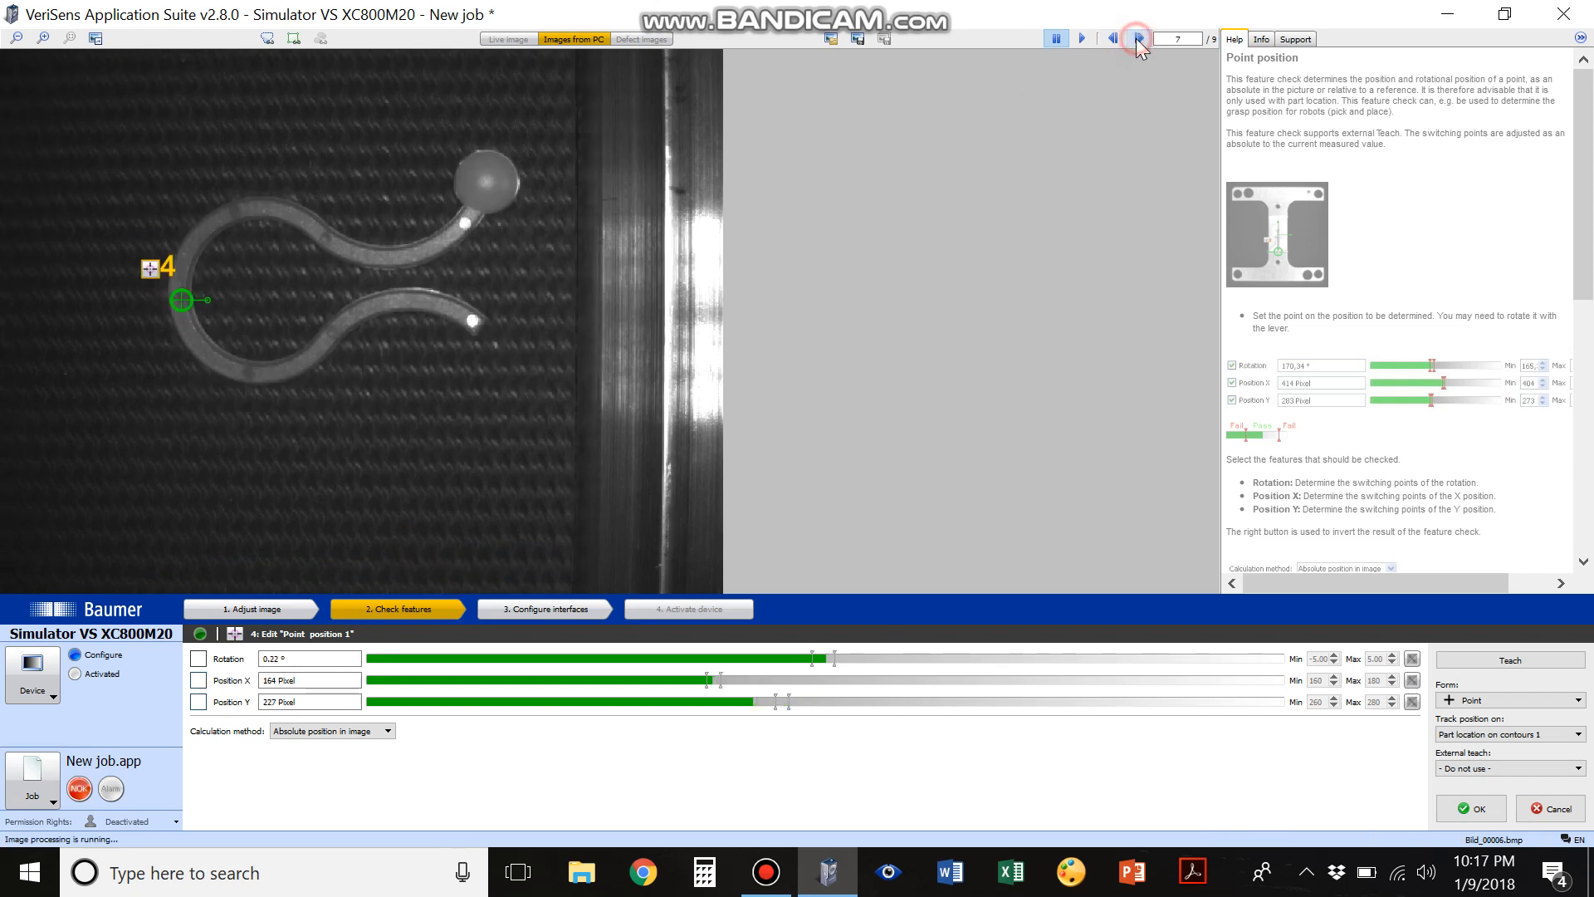
pyautogui.click(1139, 39)
pyautogui.click(1139, 39)
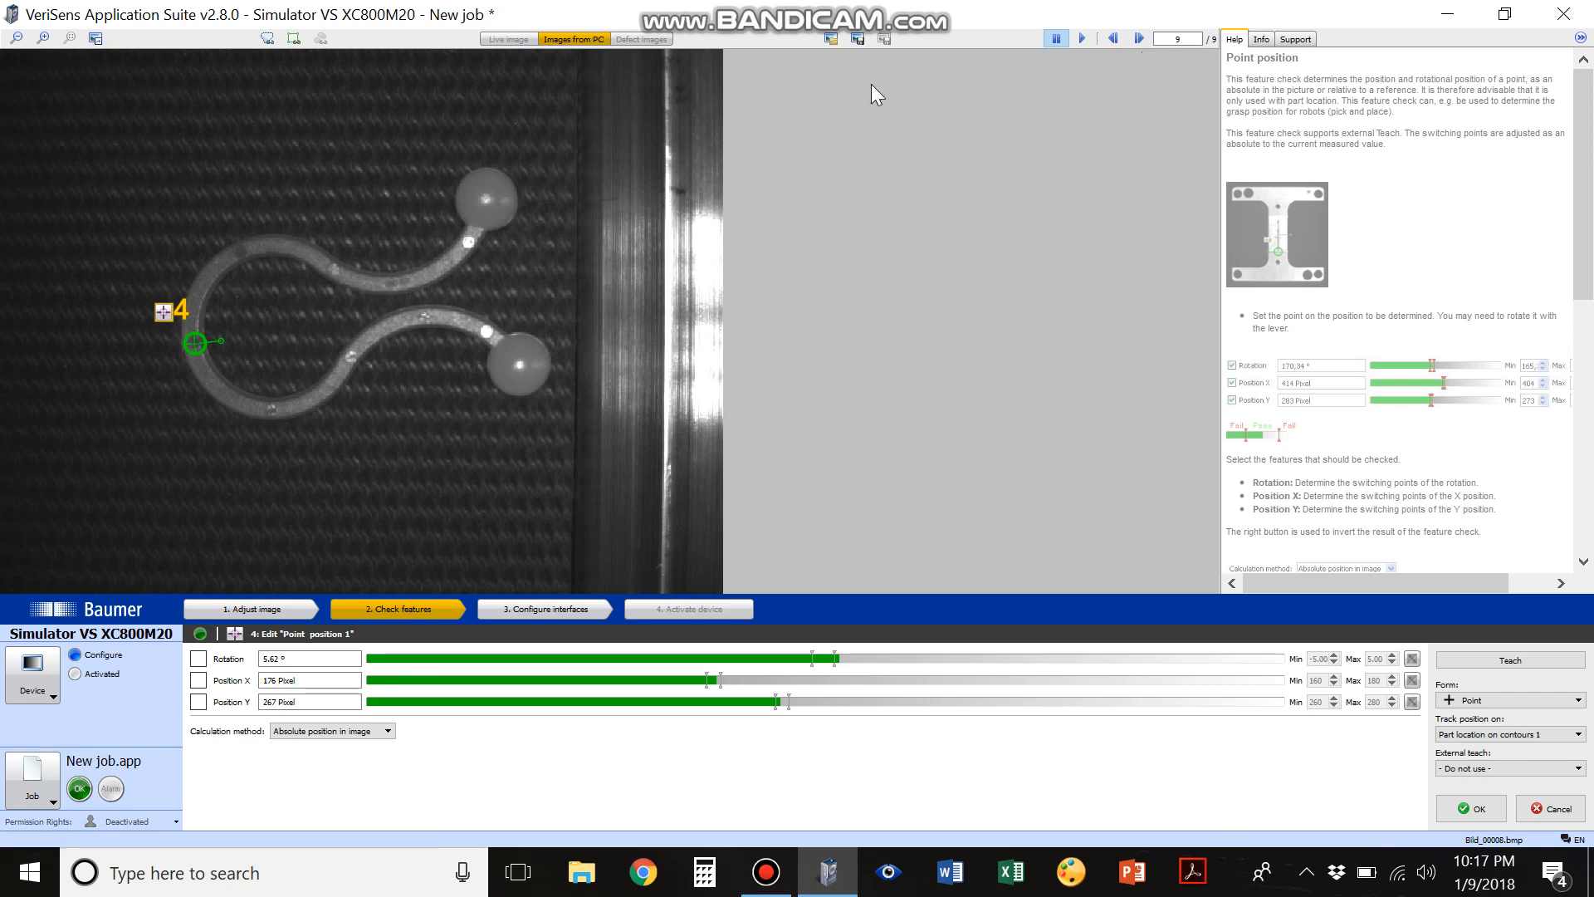
pyautogui.click(1130, 42)
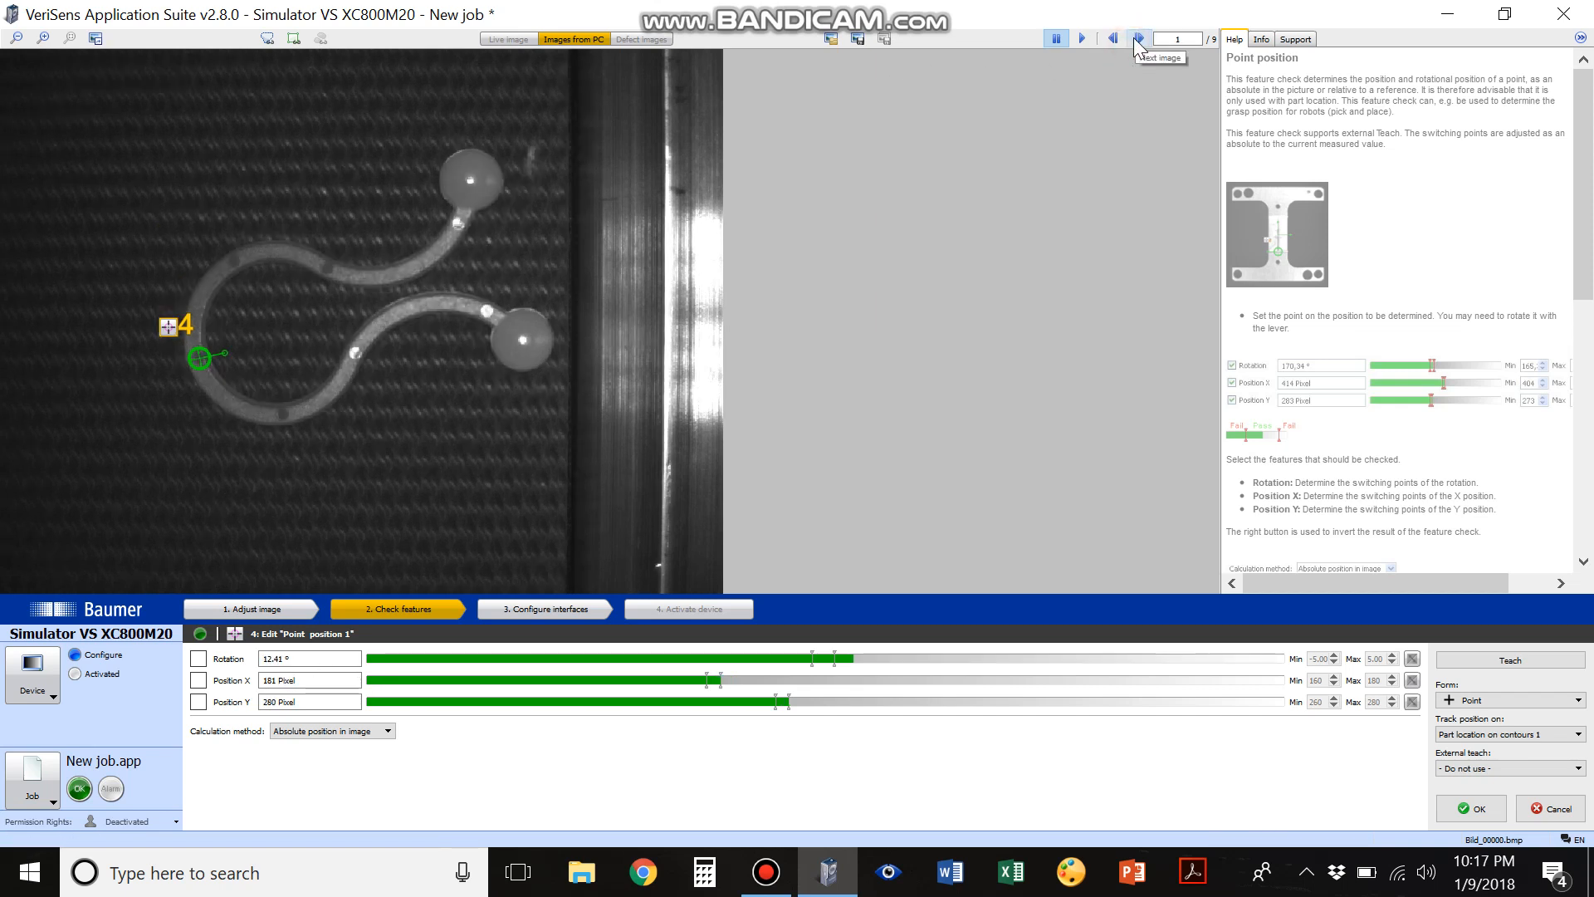
pyautogui.click(1137, 40)
pyautogui.click(1139, 41)
pyautogui.click(1139, 41)
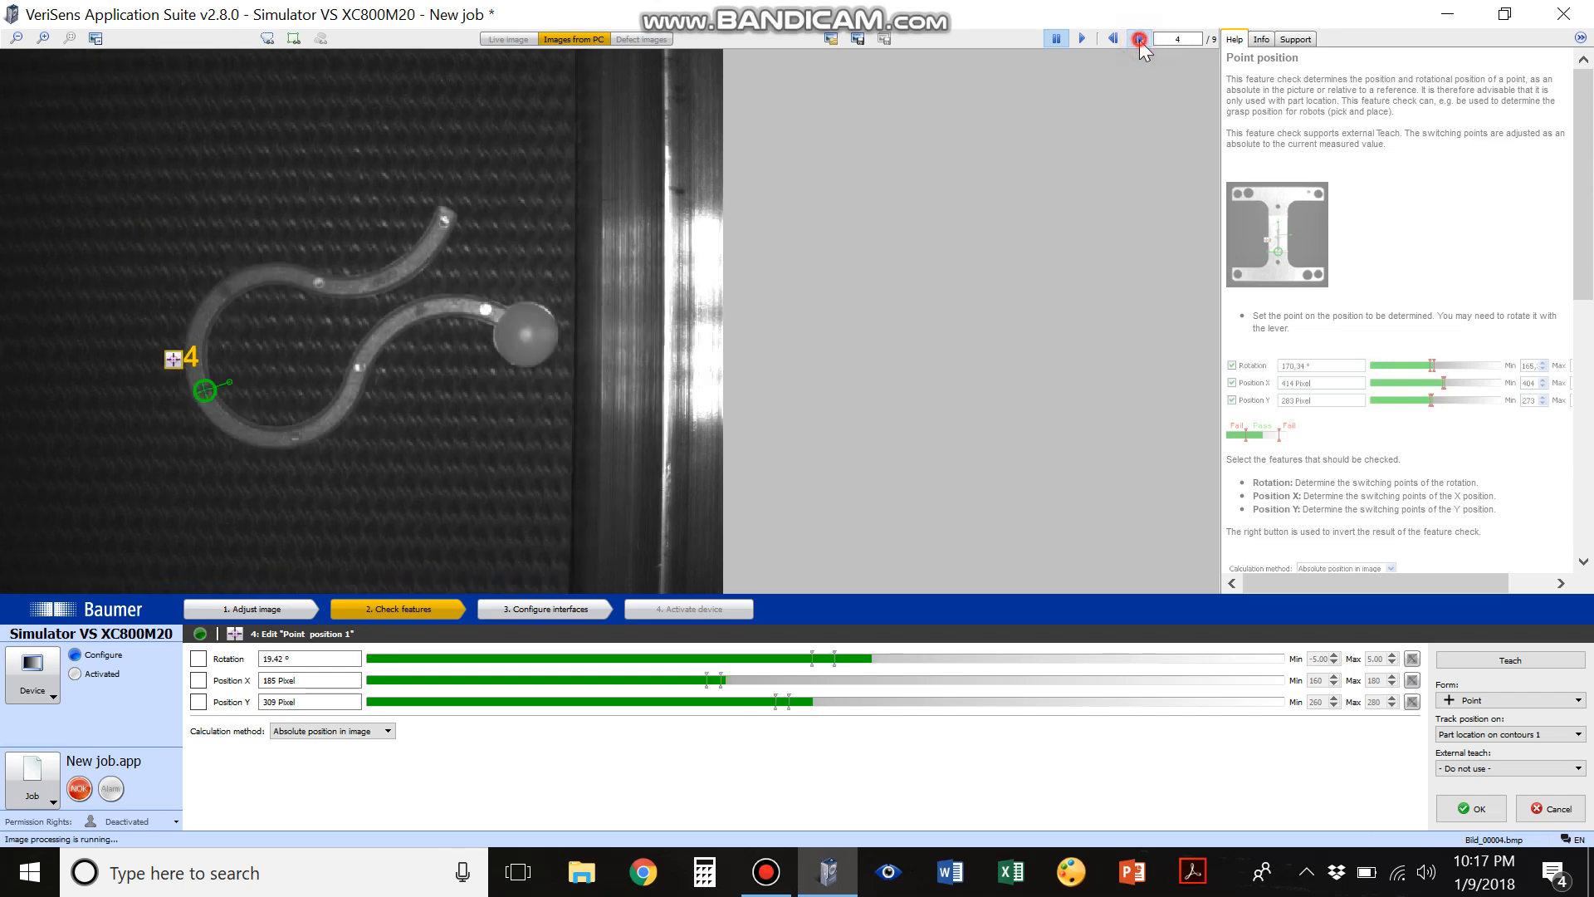
pyautogui.click(1139, 41)
pyautogui.click(1139, 42)
pyautogui.click(1139, 42)
pyautogui.click(1138, 41)
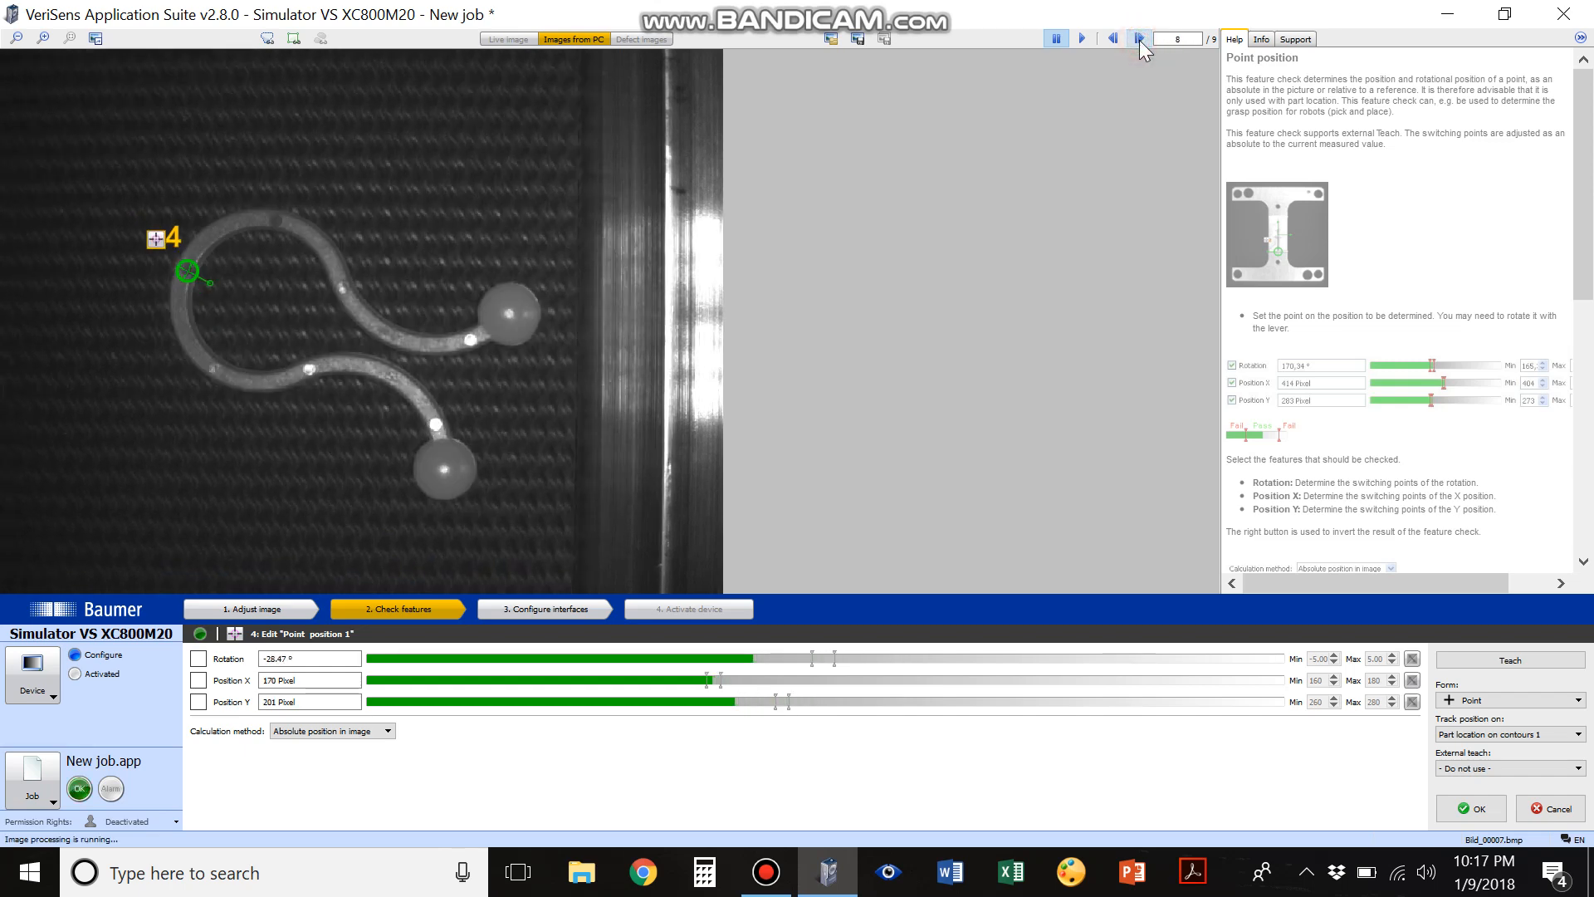
# Review the point's rotation and X/Y position in the remaining loaded images and accept the Point position check
pyautogui.click(1139, 42)
pyautogui.click(1139, 41)
pyautogui.click(1139, 41)
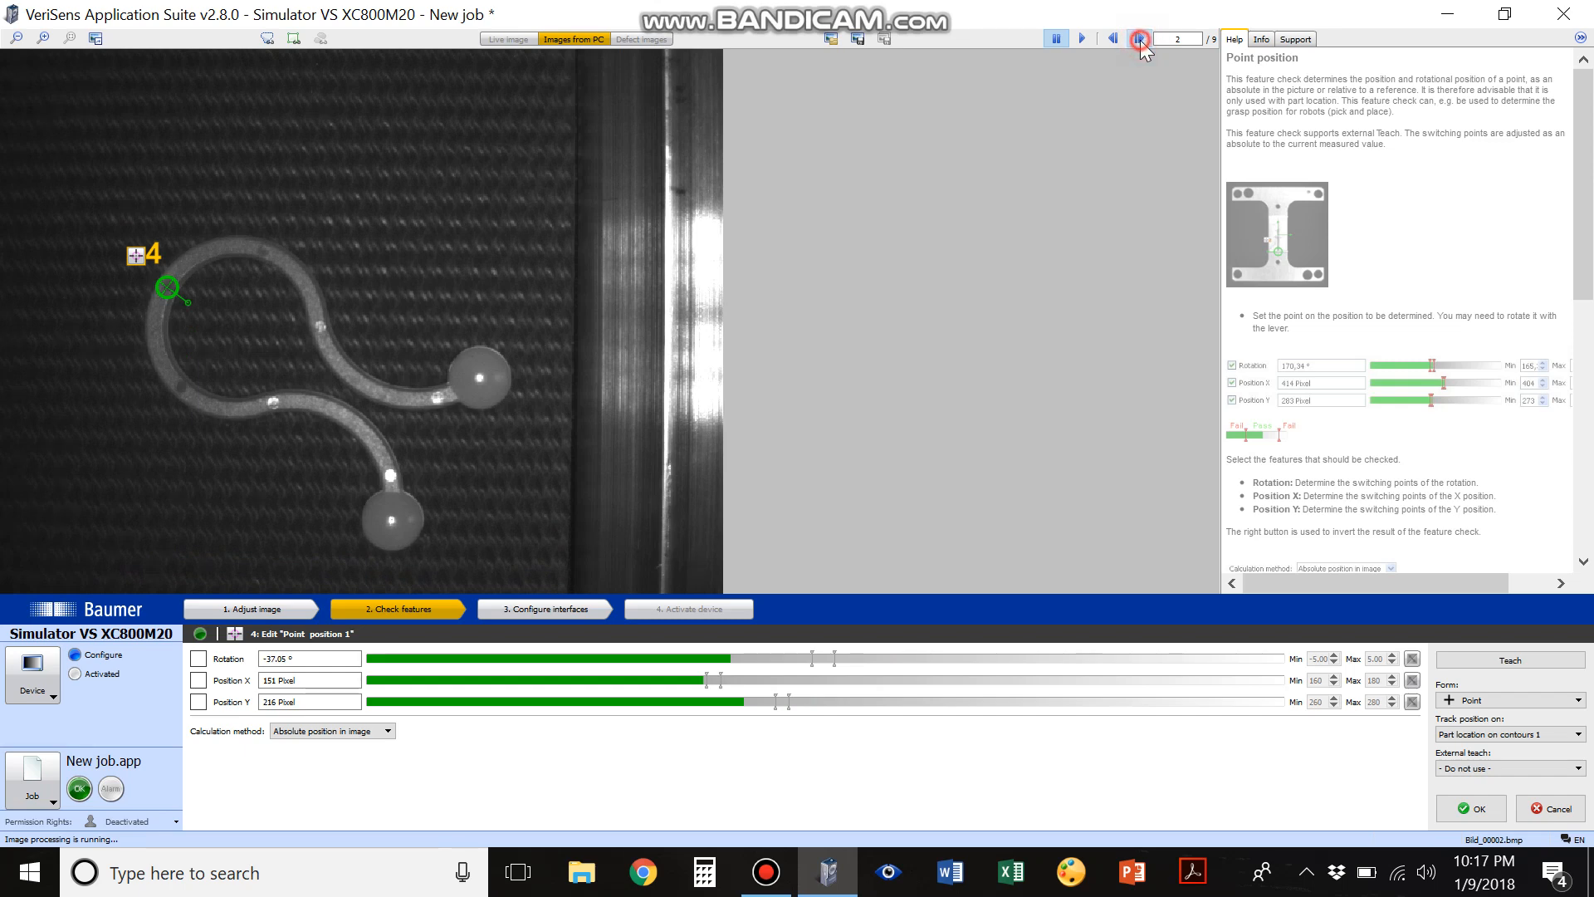
pyautogui.click(1139, 42)
pyautogui.click(1139, 41)
pyautogui.click(1139, 42)
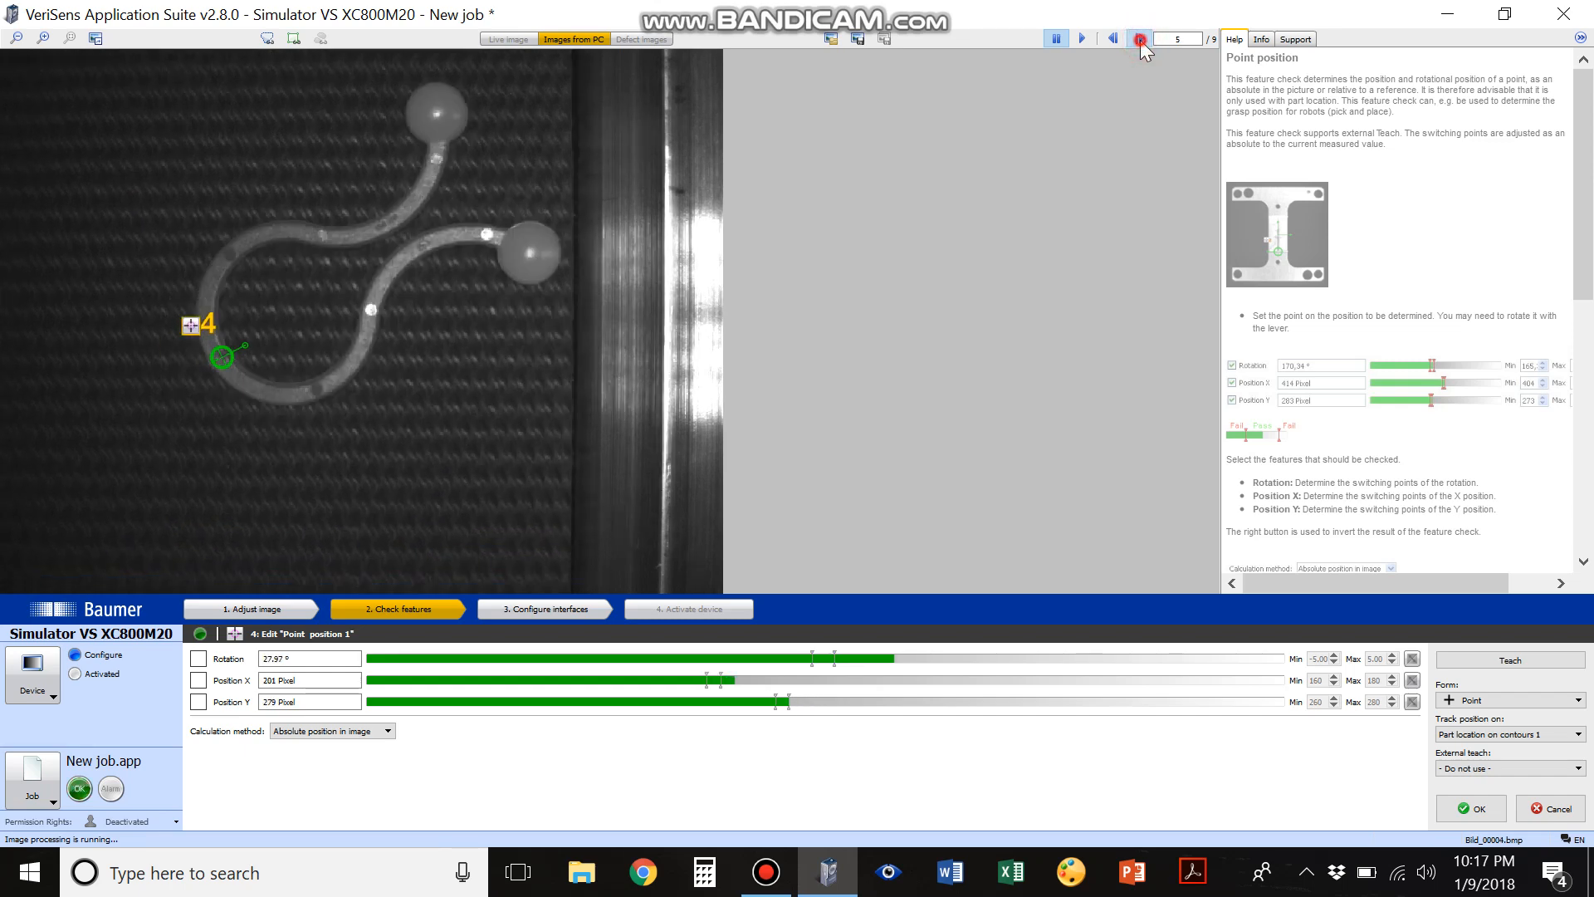
pyautogui.click(1466, 802)
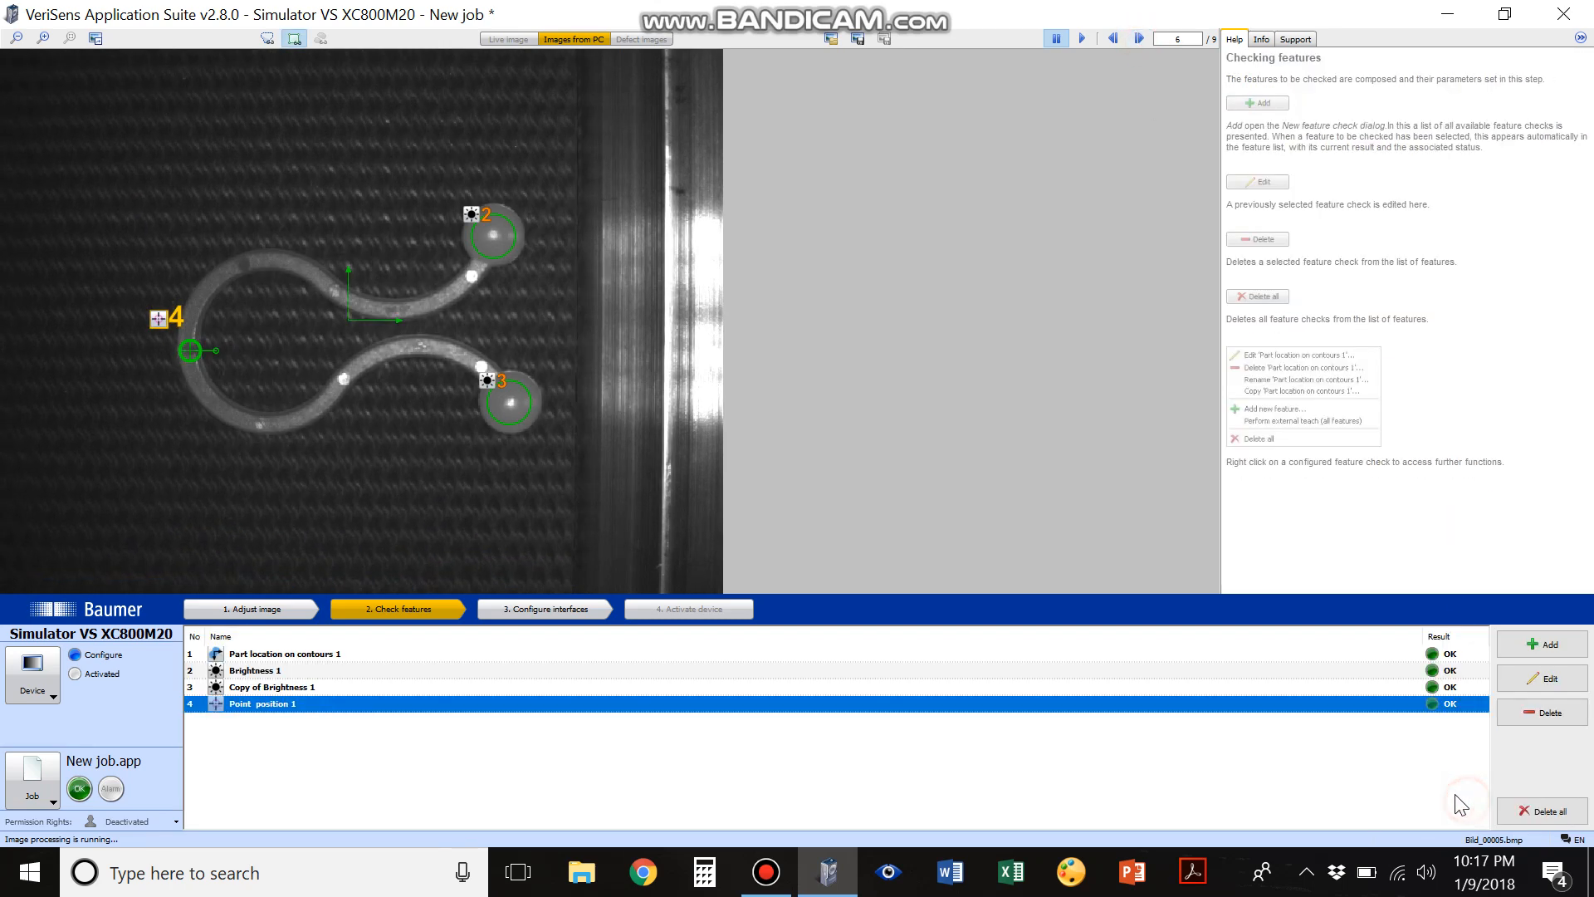
# Configure the output process interface to transmit the Rotation value of Point position 1 in the first data row
pyautogui.click(534, 612)
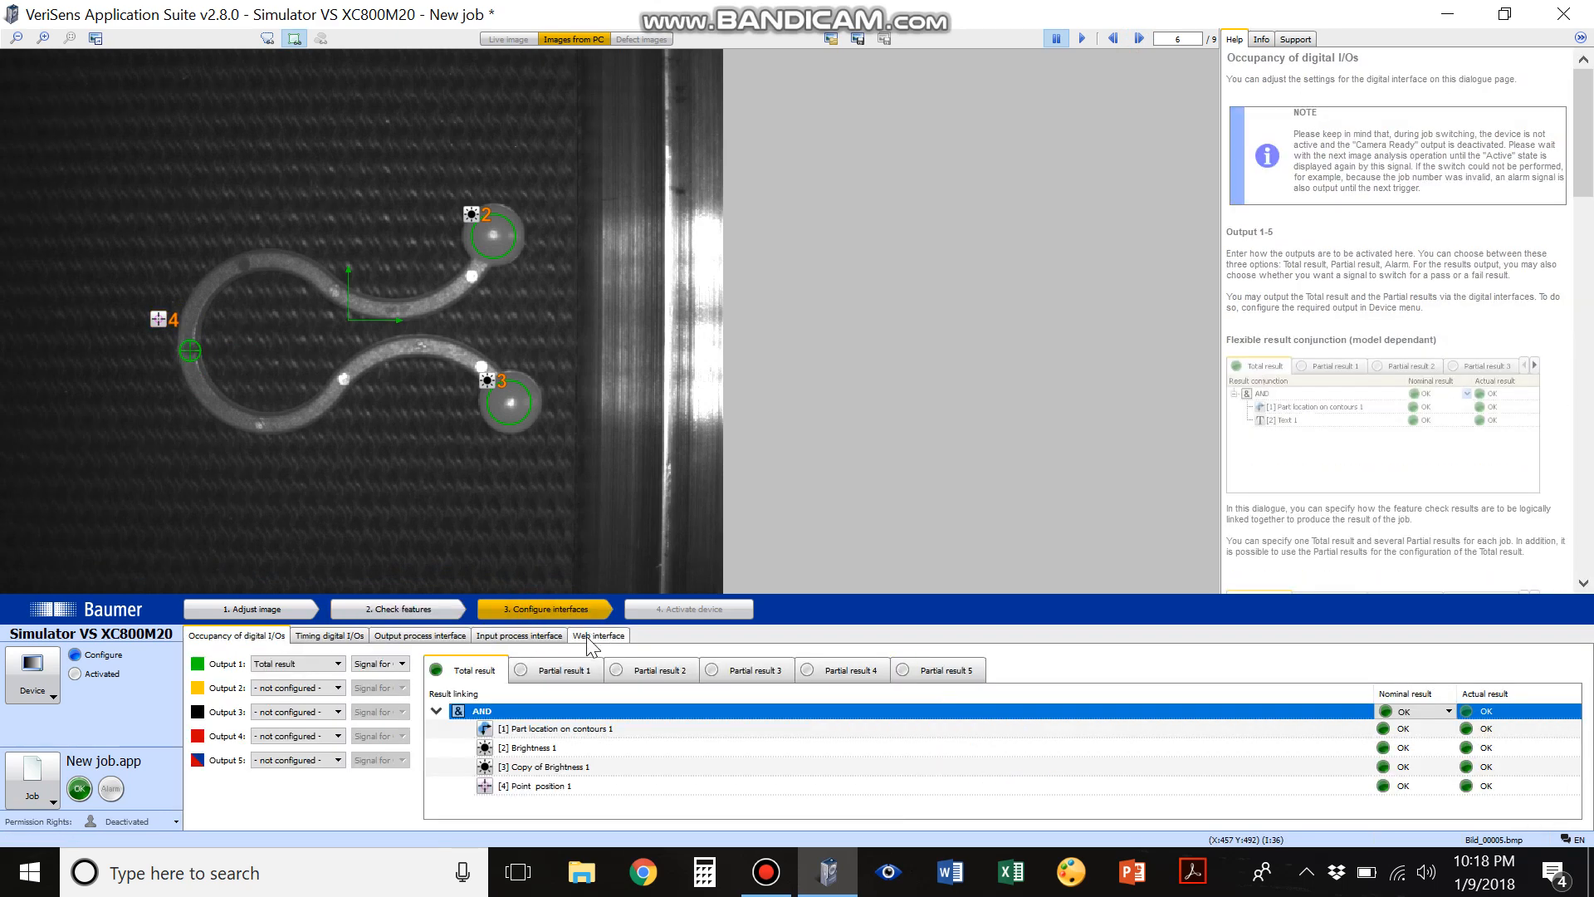
pyautogui.click(448, 637)
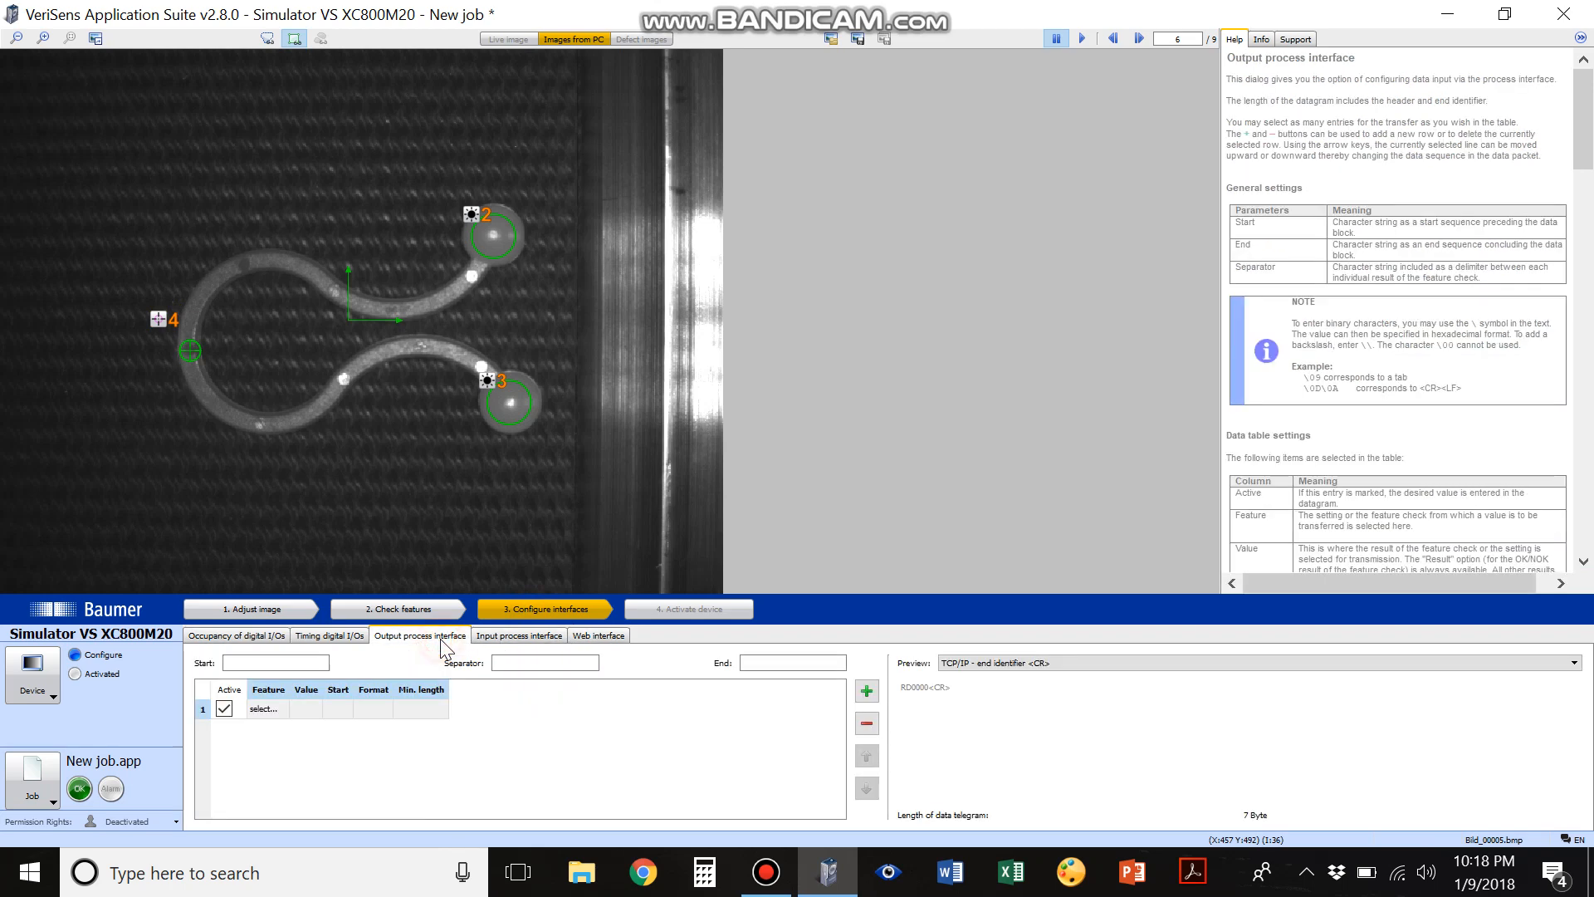
pyautogui.click(266, 710)
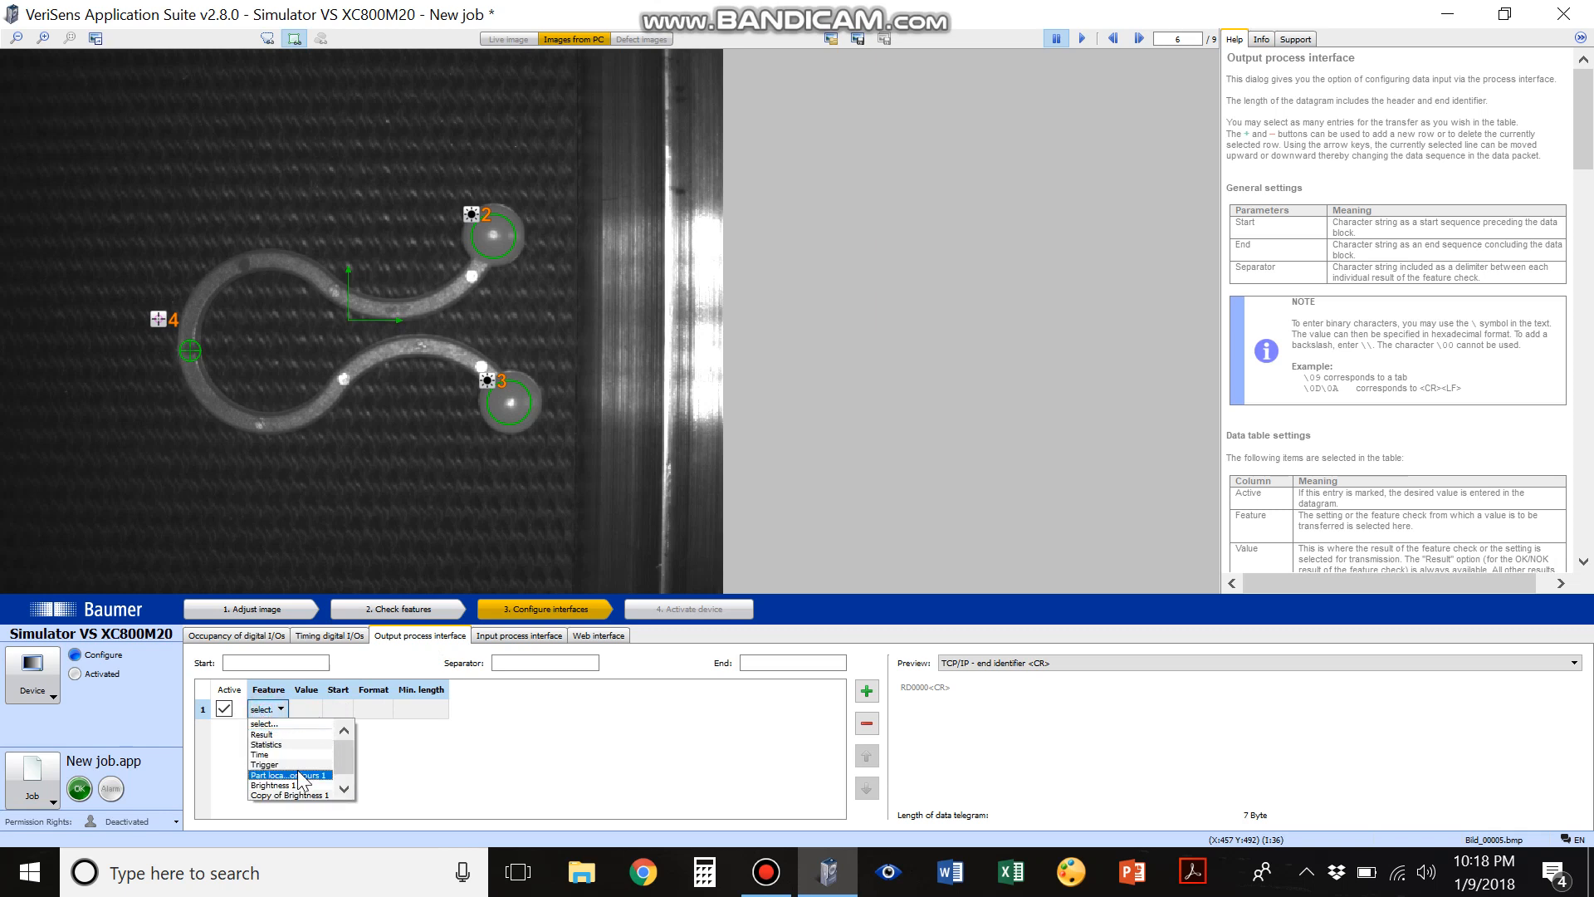
pyautogui.moveTo(346, 756); pyautogui.dragTo(347, 778)
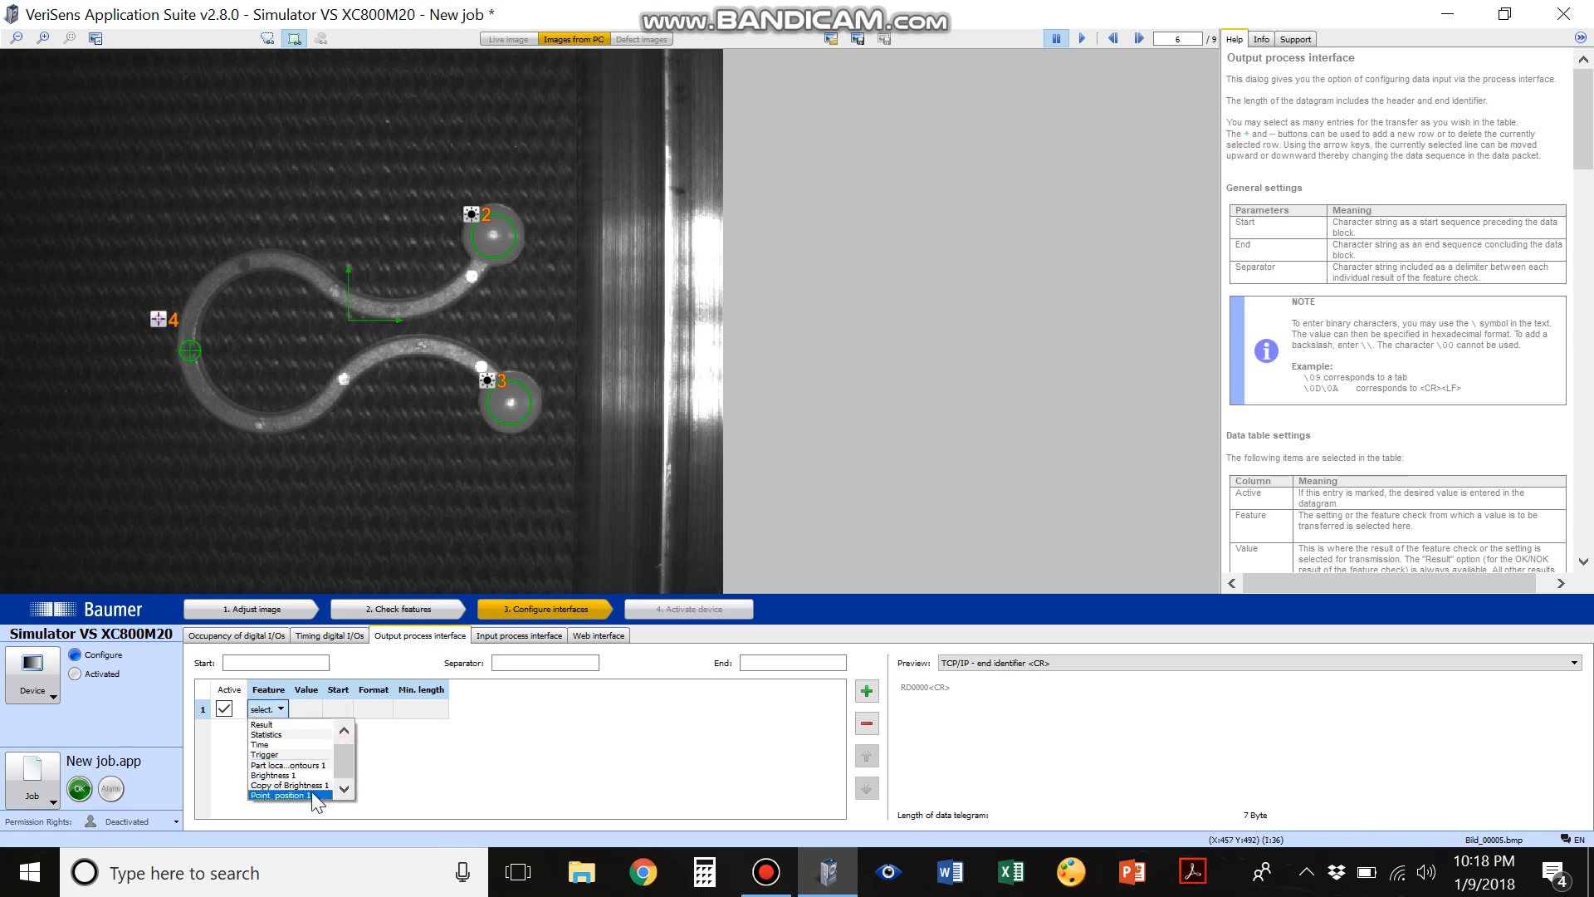
pyautogui.click(313, 797)
pyautogui.click(339, 710)
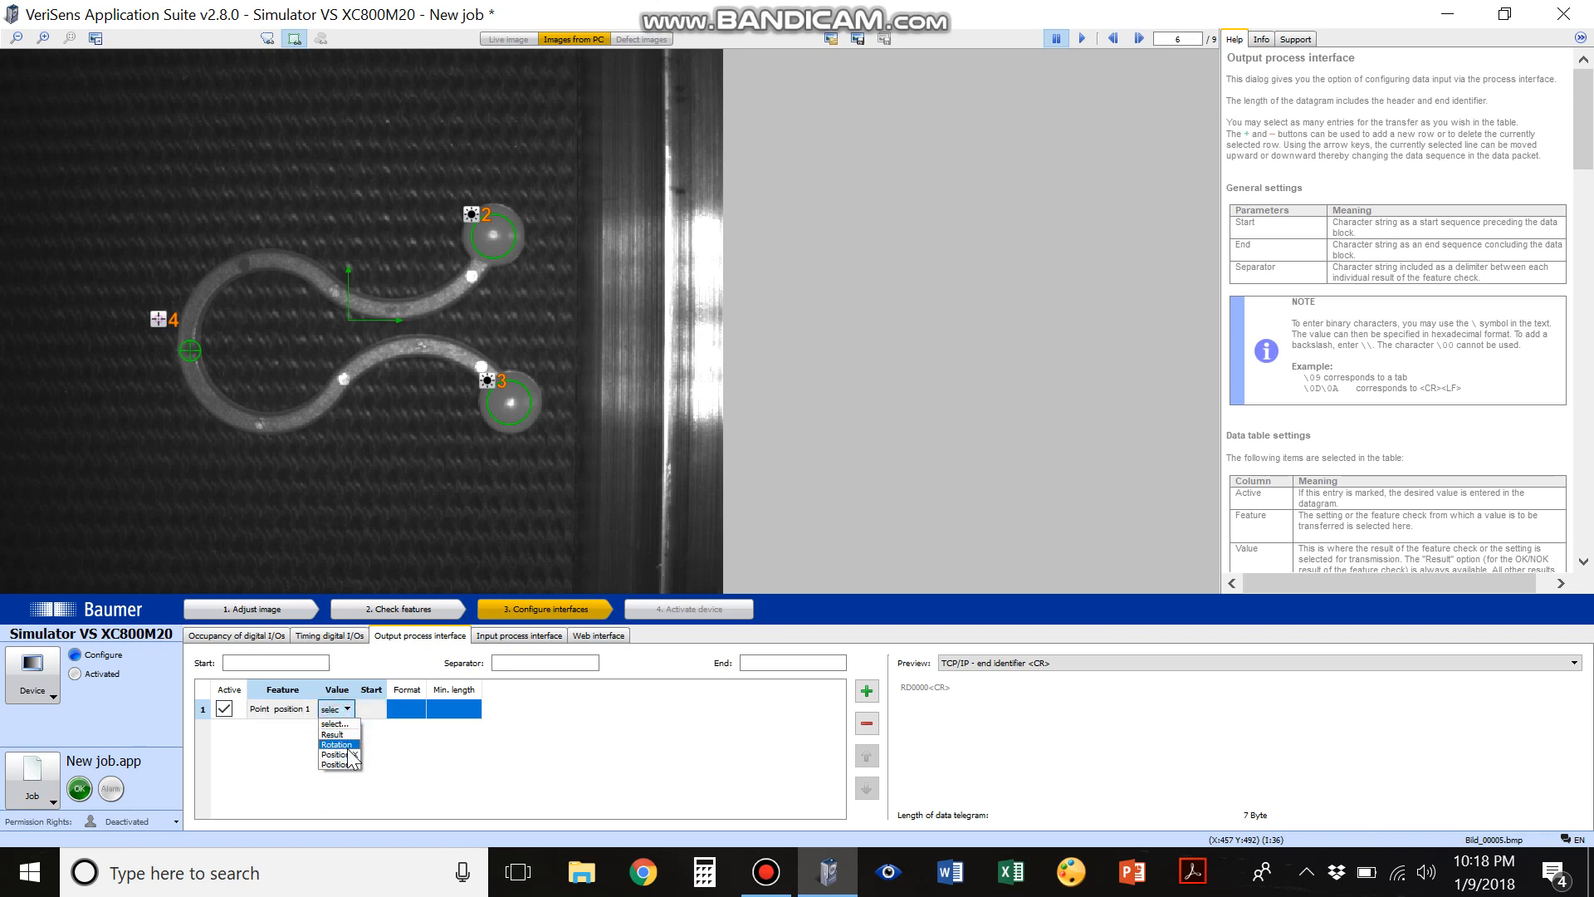
pyautogui.click(347, 744)
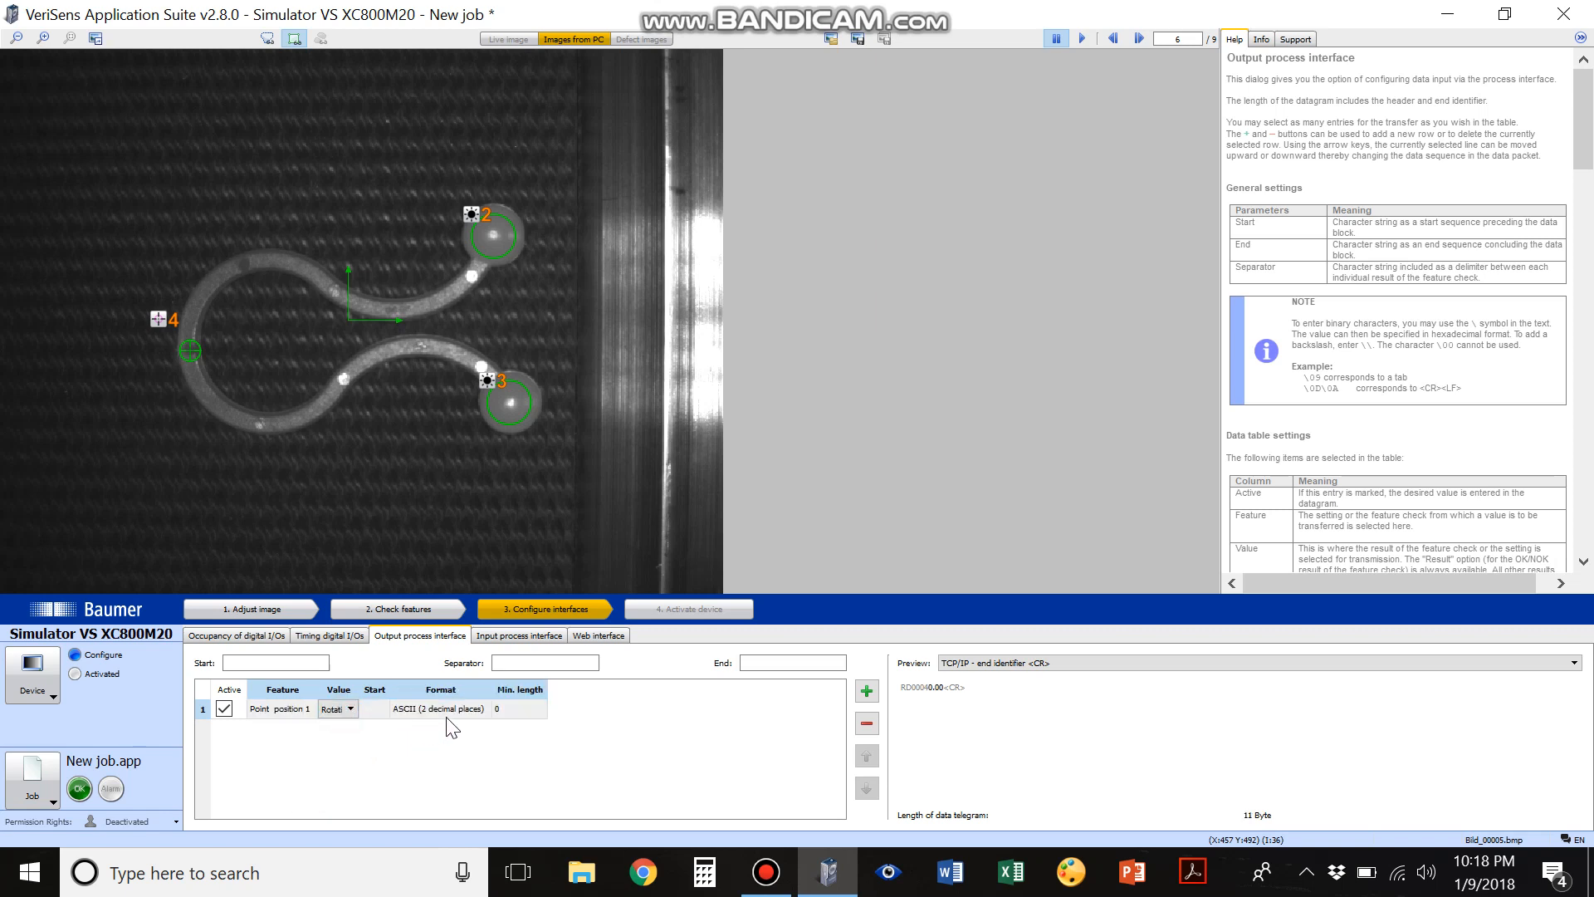
# Try the point's Position X and Position Y as the transmitted value and return the row to Rotation
pyautogui.click(349, 710)
pyautogui.click(347, 745)
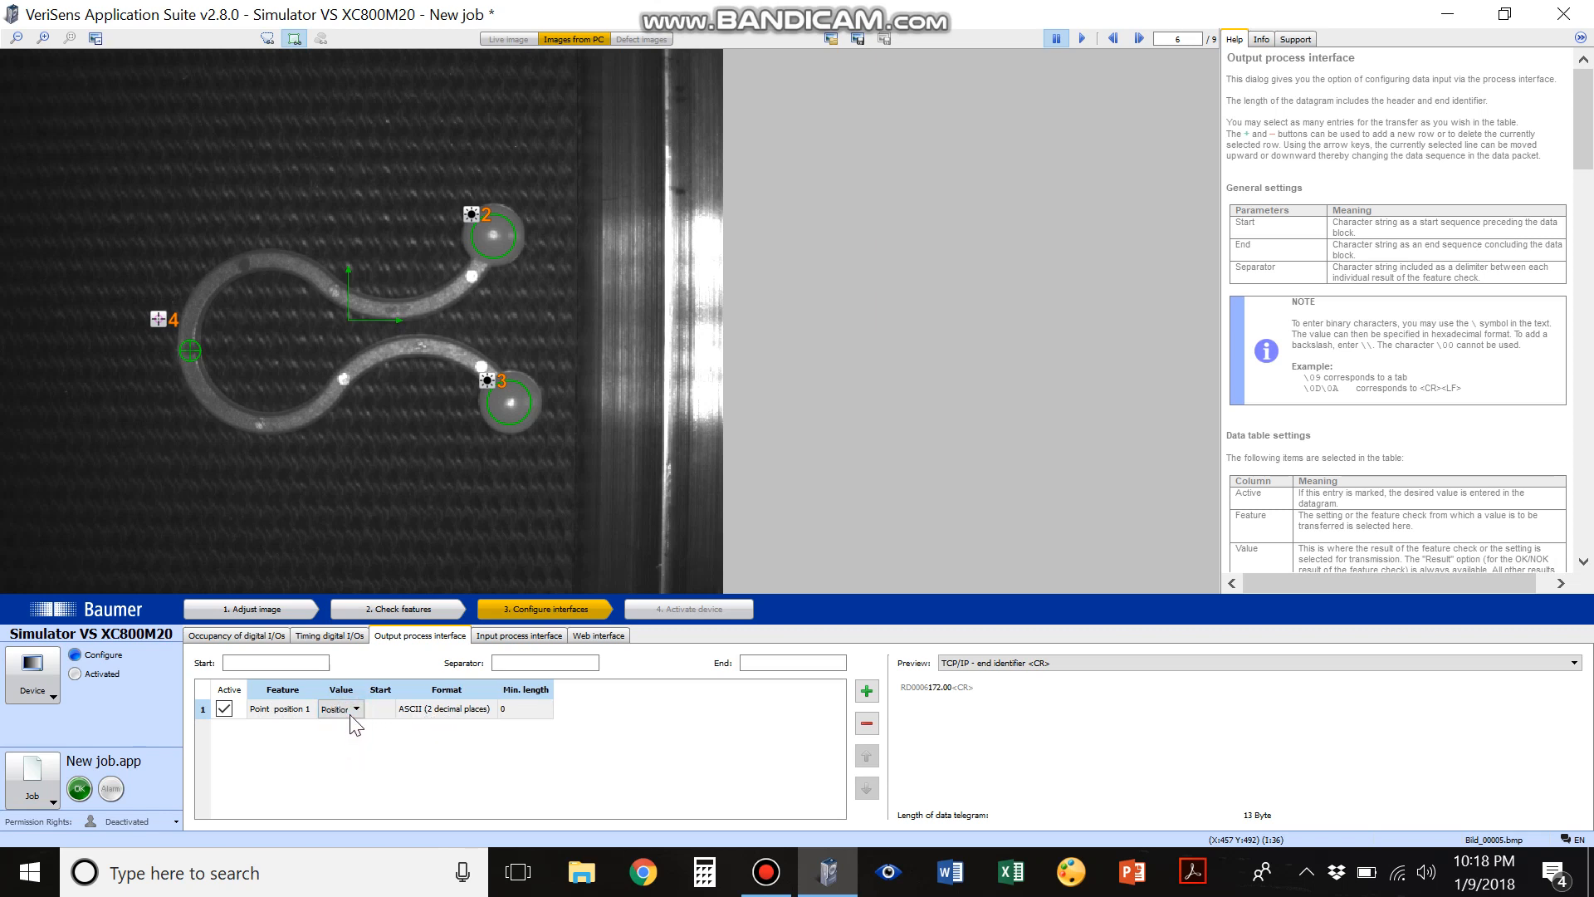
pyautogui.click(353, 708)
pyautogui.click(349, 754)
pyautogui.click(354, 709)
pyautogui.click(347, 735)
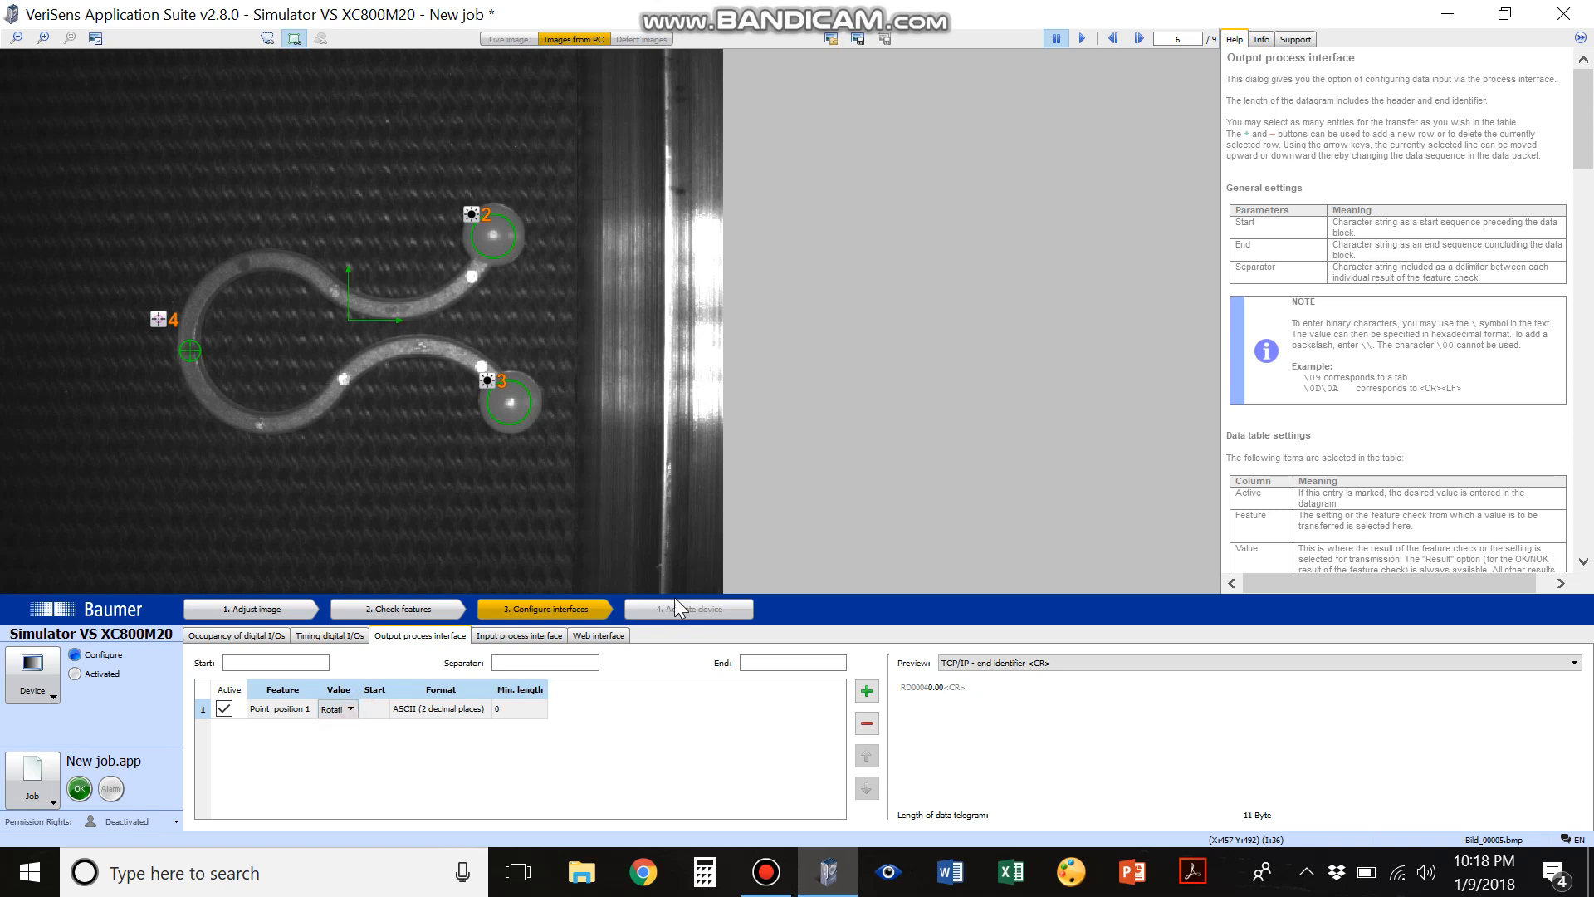
# Step through the next three images to examine the rotation value in the TCP/IP telegram preview
pyautogui.click(1139, 40)
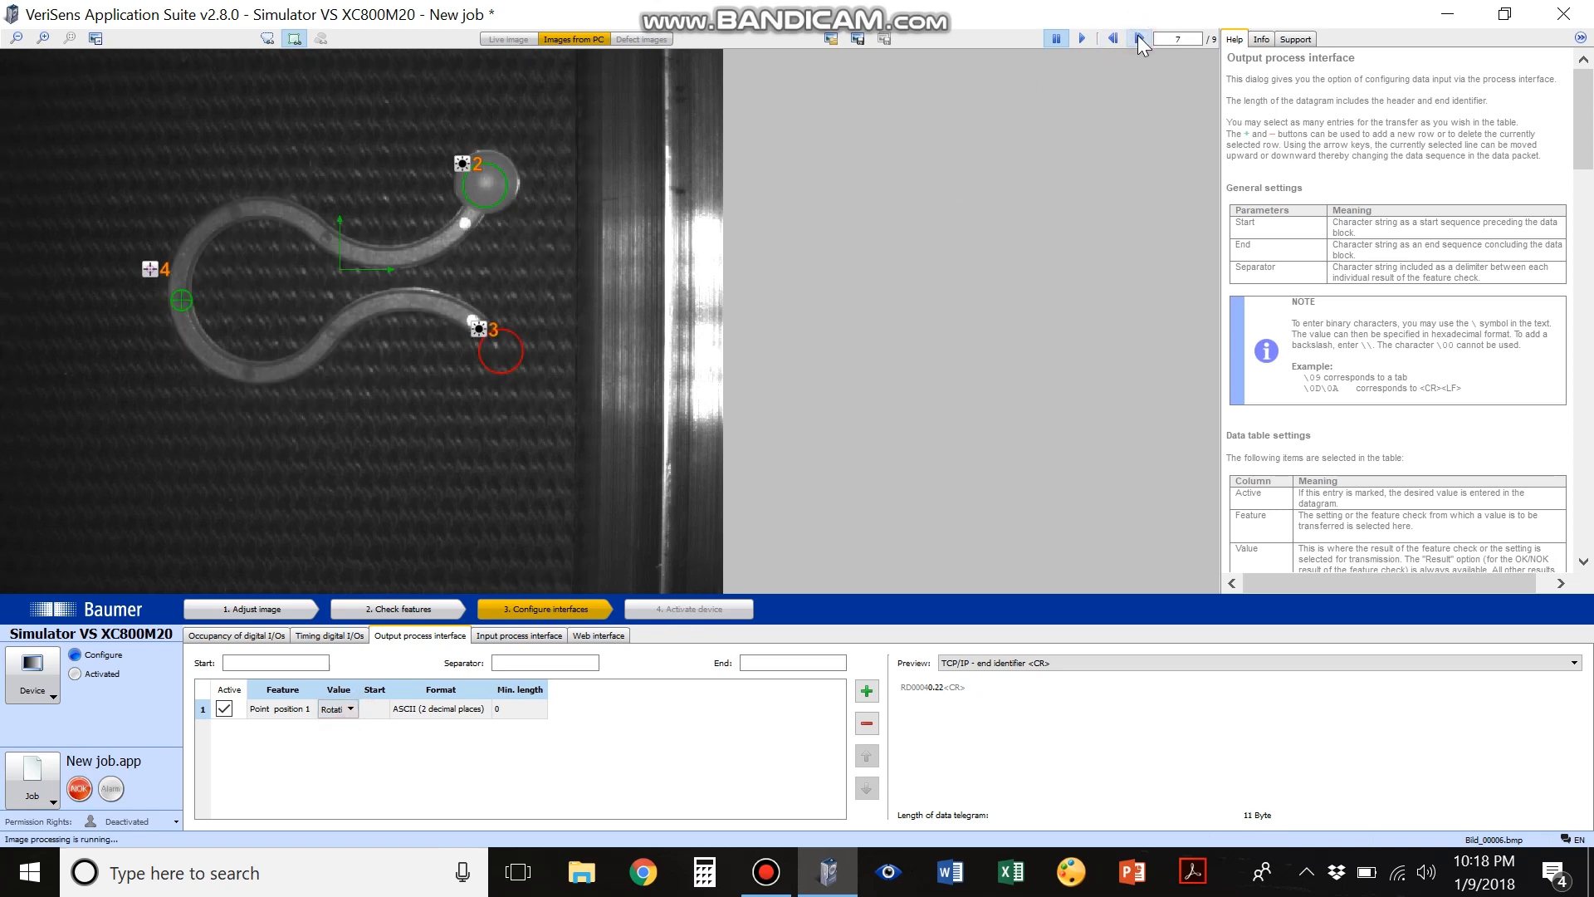
pyautogui.click(1139, 39)
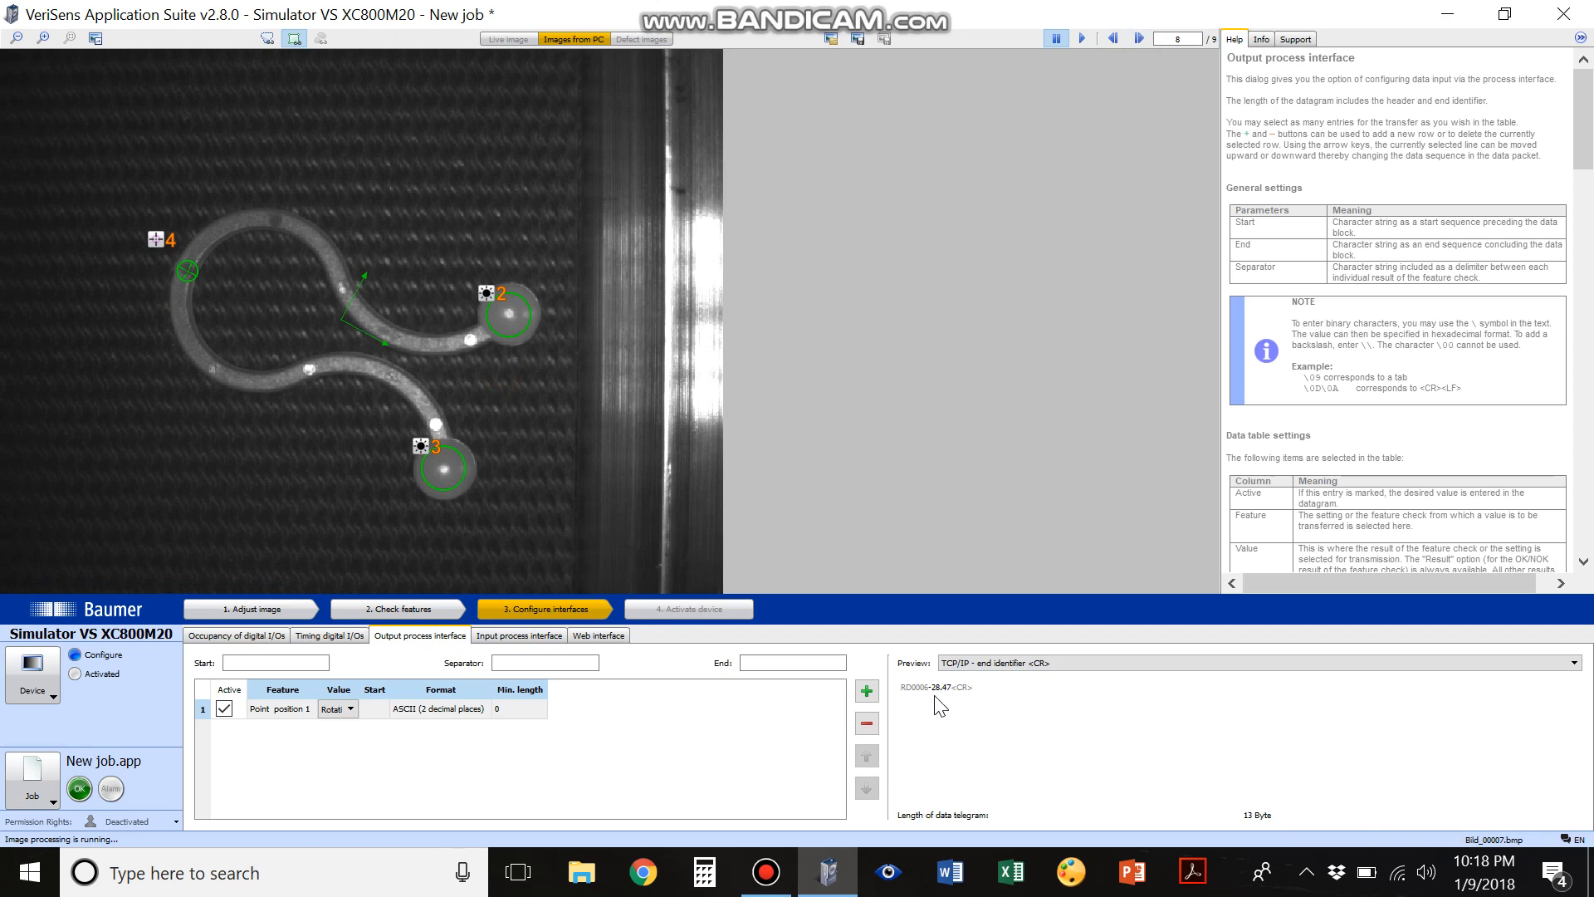
pyautogui.click(1139, 38)
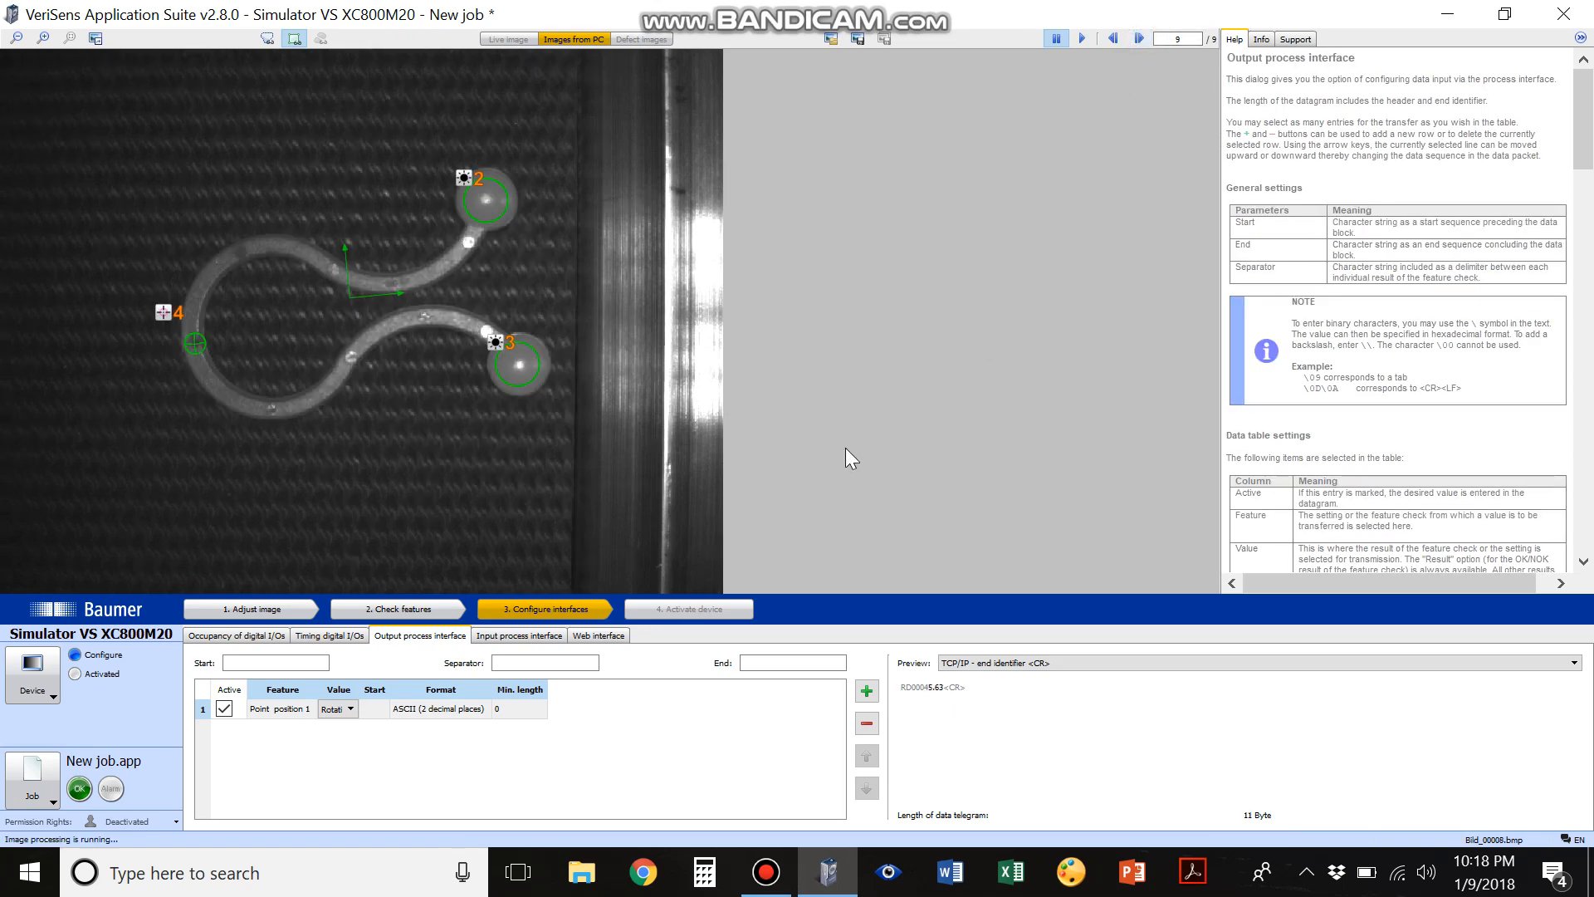